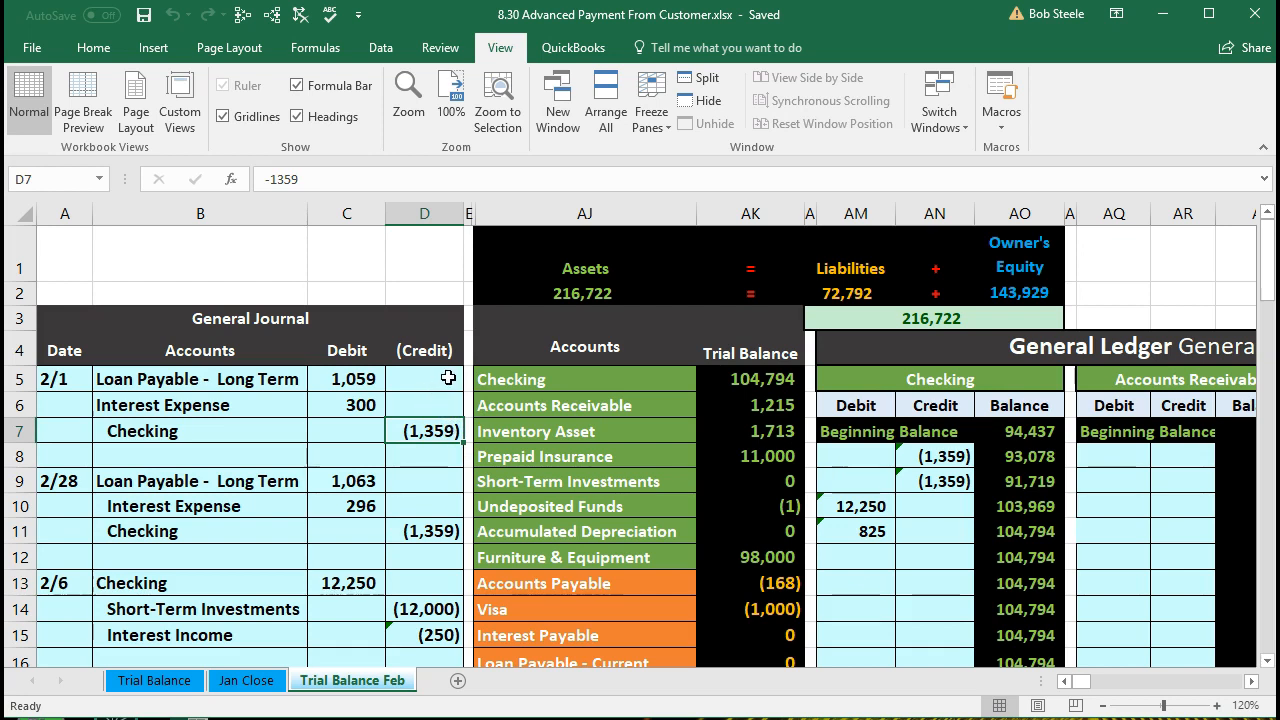
# Step: Copy the Undeposited Funds account name from the trial balance's account list
pyautogui.click(540, 377)
pyautogui.moveTo(670, 368); pyautogui.dragTo(707, 374)
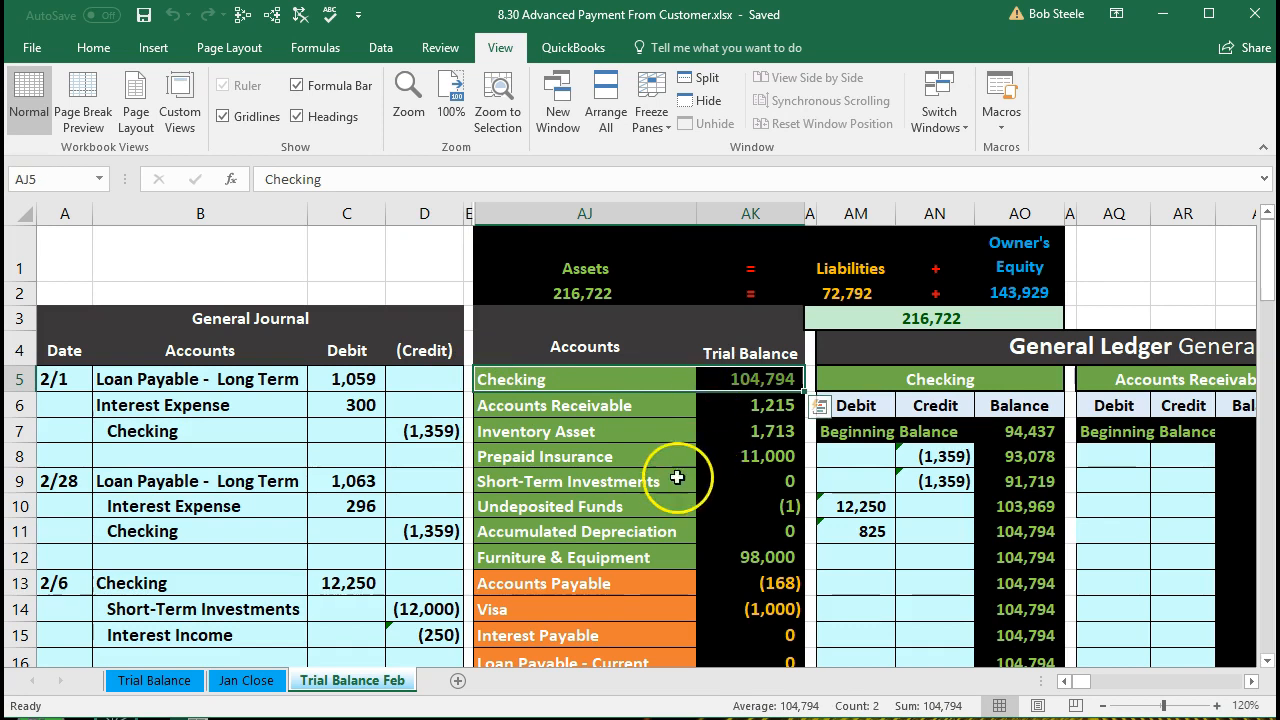
pyautogui.click(651, 507)
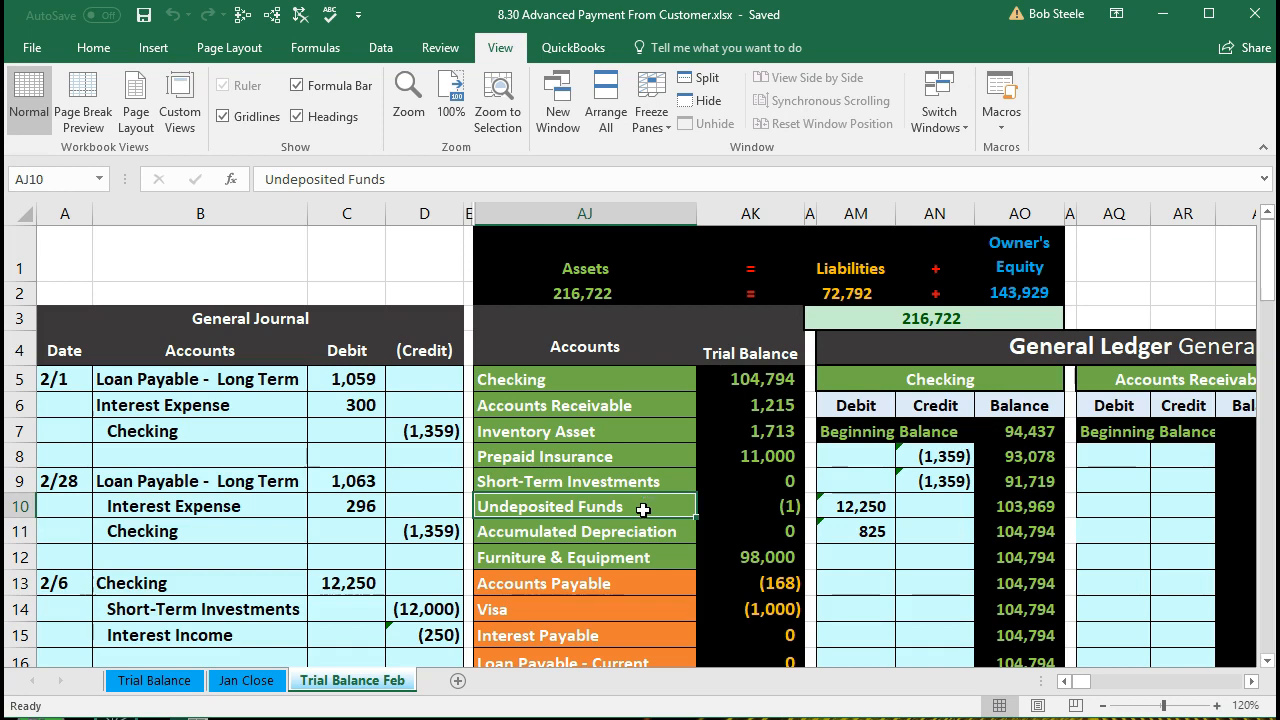
pyautogui.rightClick(643, 506)
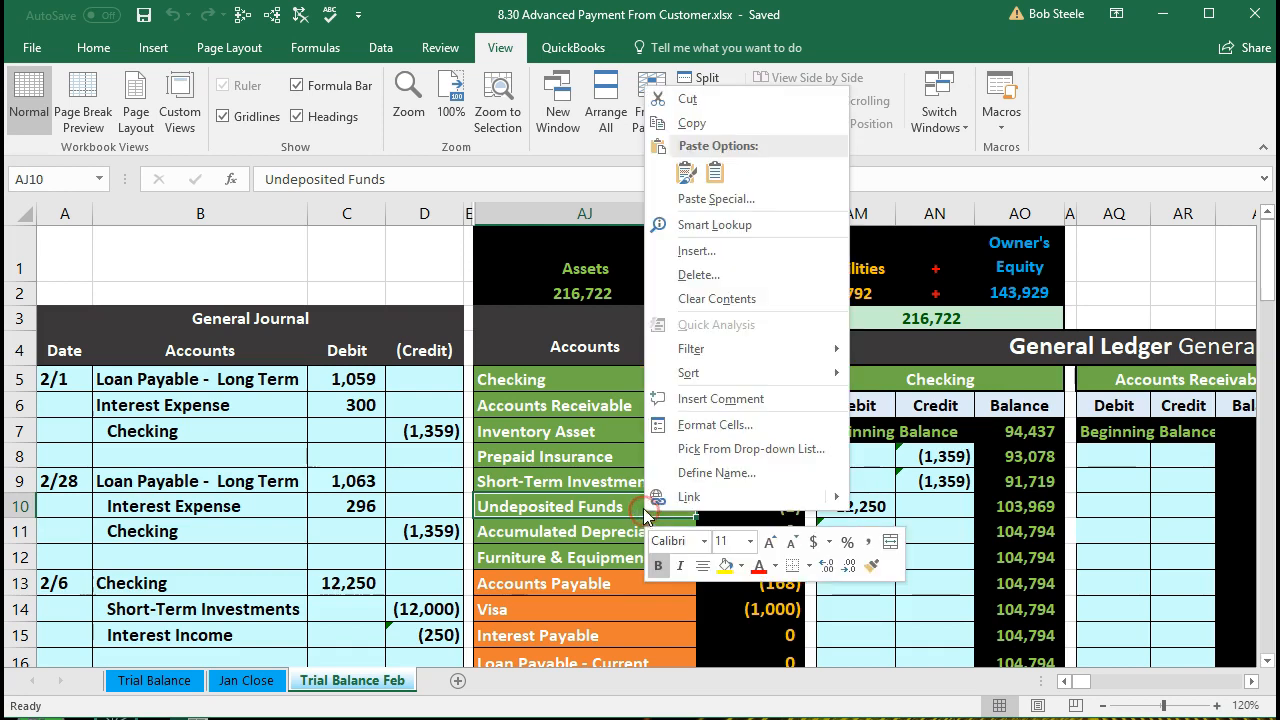
pyautogui.click(684, 123)
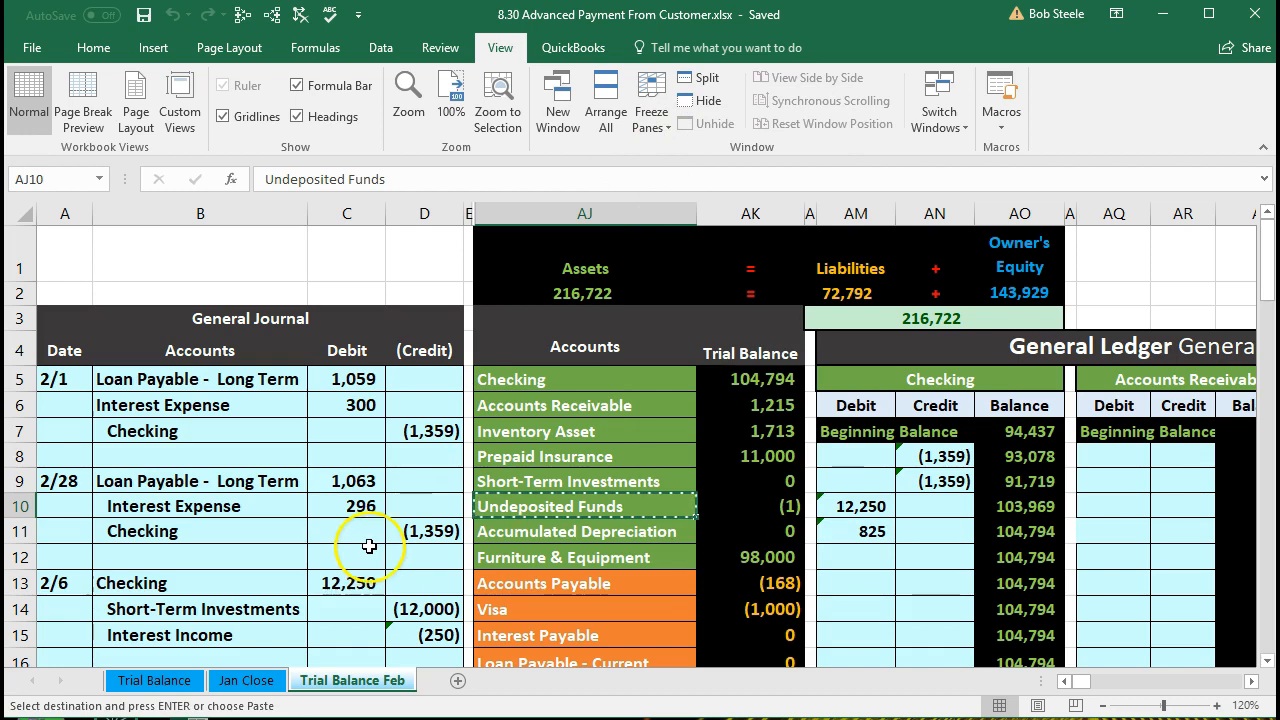
# Step: Start a new general journal entry below the last one by entering the date 2/16 in A30
pyautogui.scroll(-4, 369, 551)
pyautogui.scroll(-2, 369, 538)
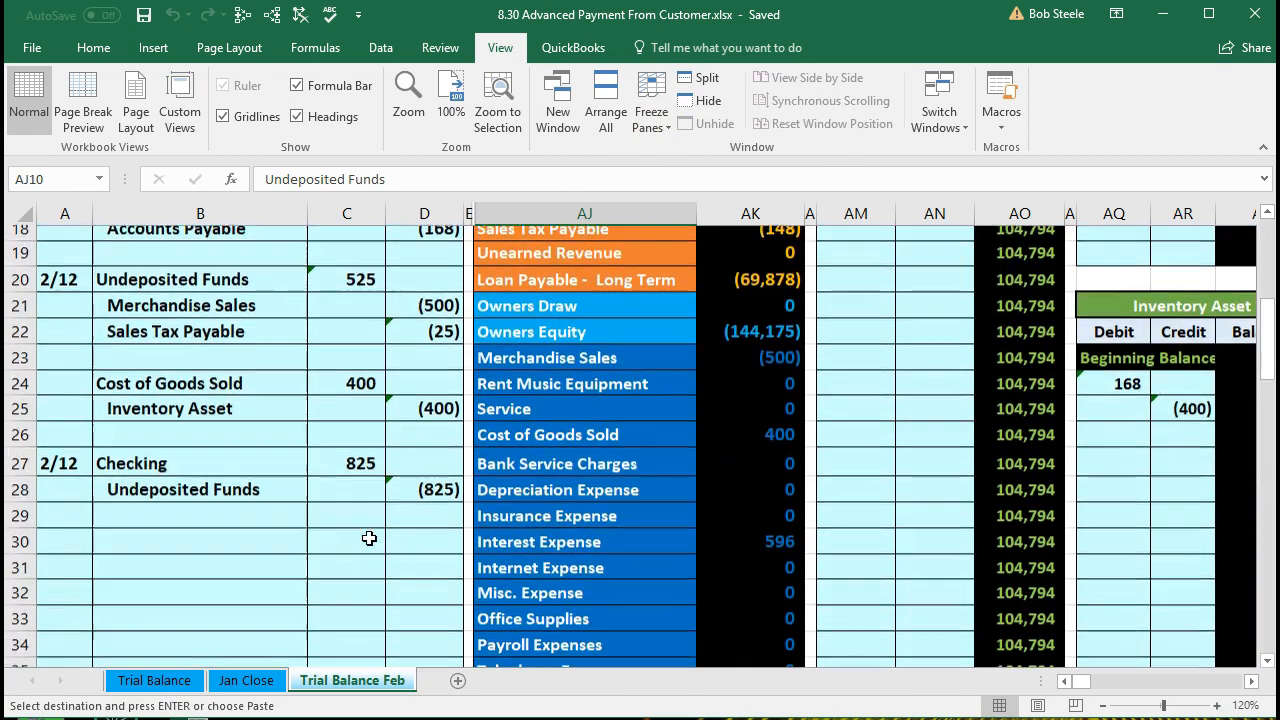
pyautogui.click(163, 523)
pyautogui.click(89, 529)
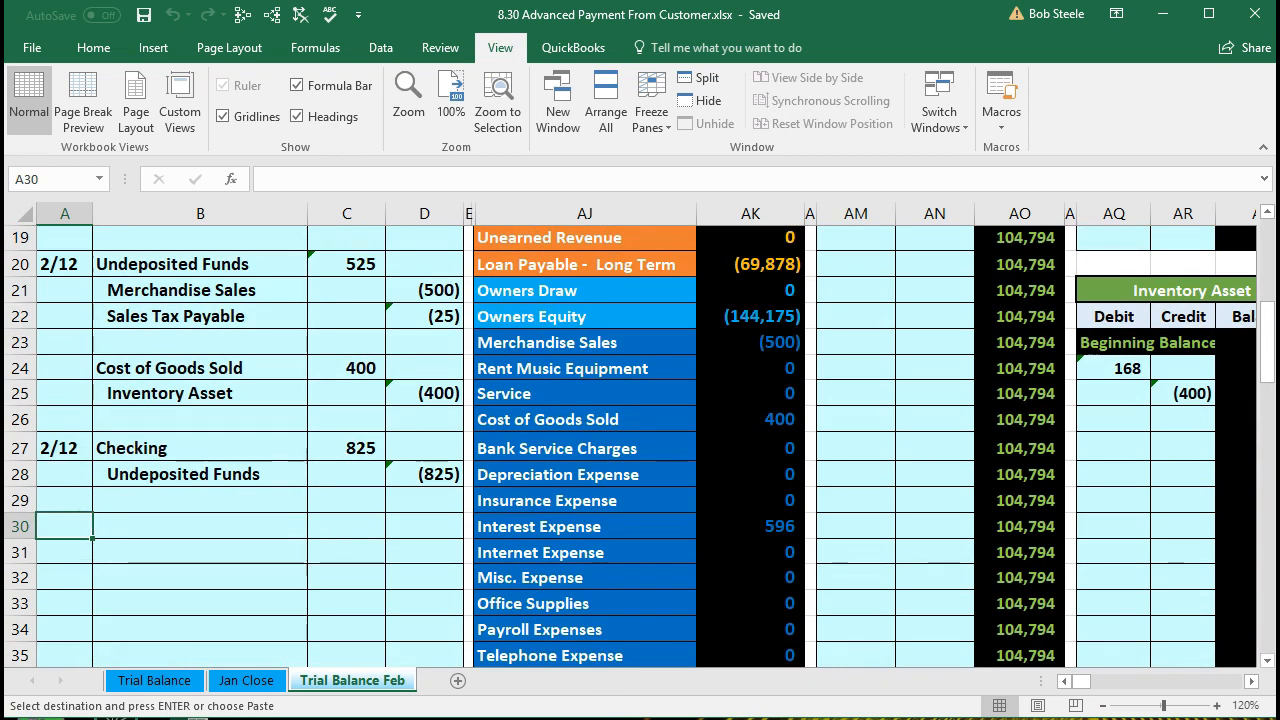
pyautogui.click(66, 526)
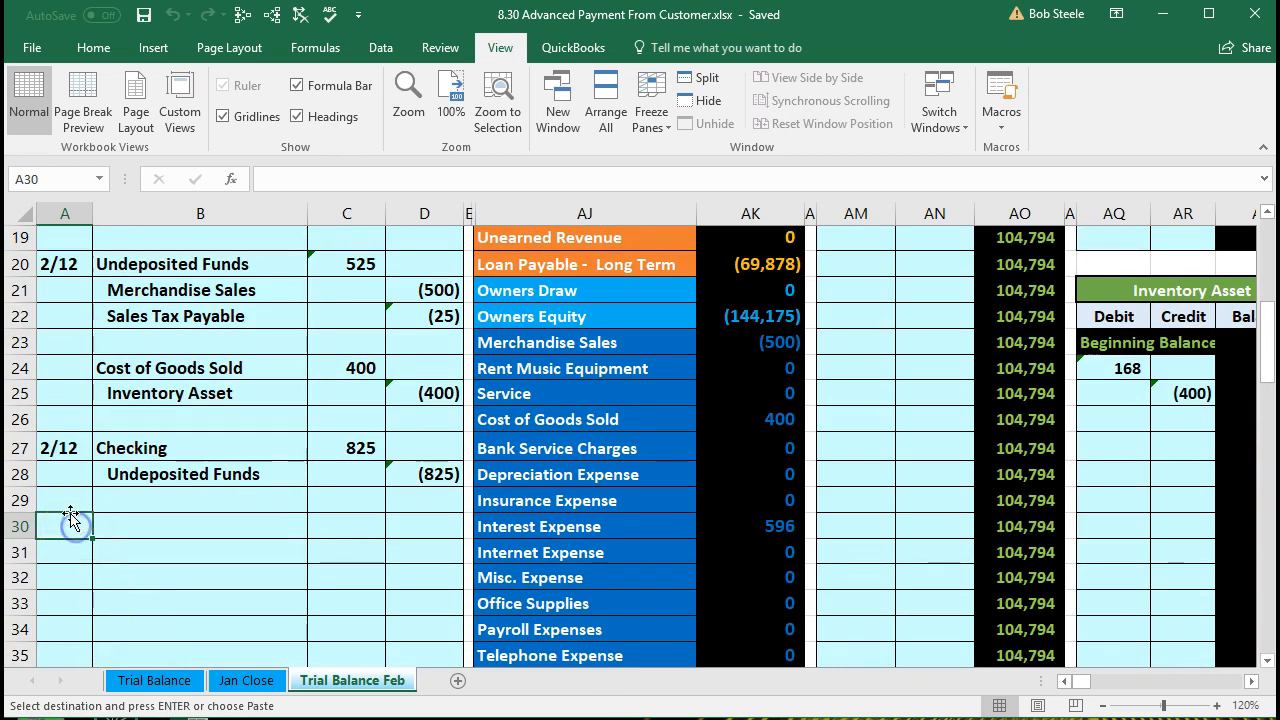
pyautogui.write('2/16')
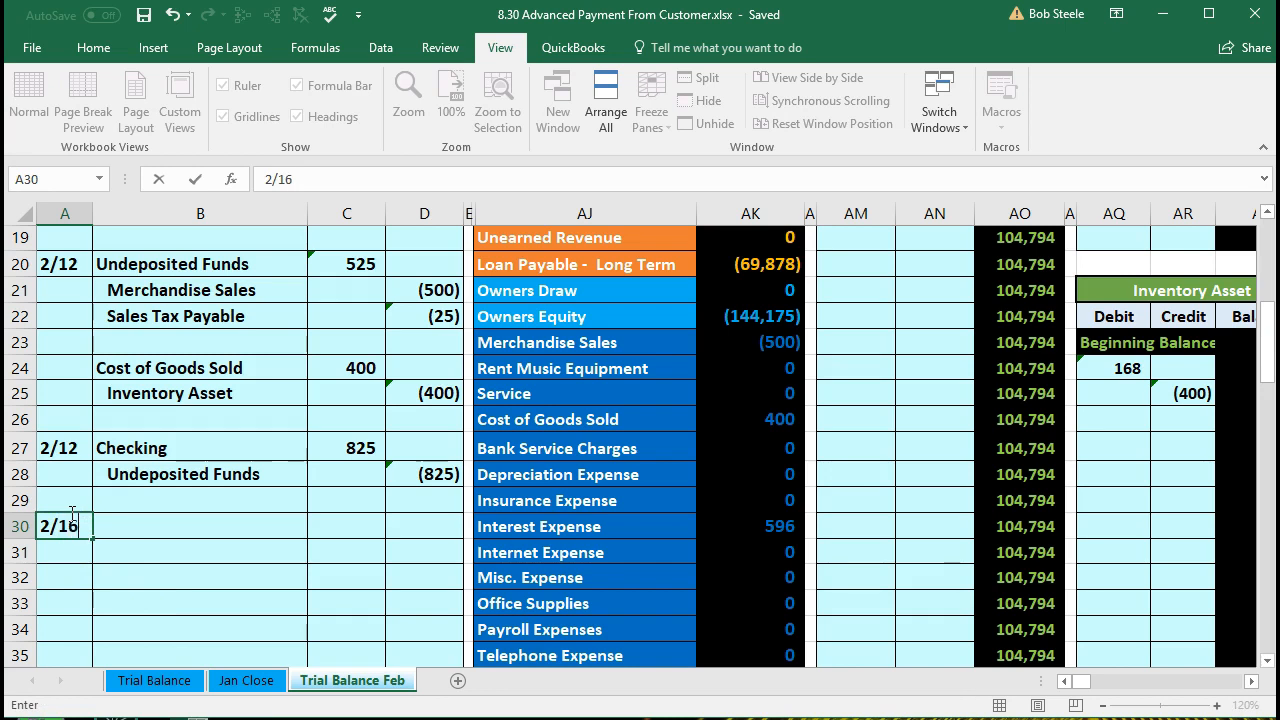
pyautogui.press('Tab')
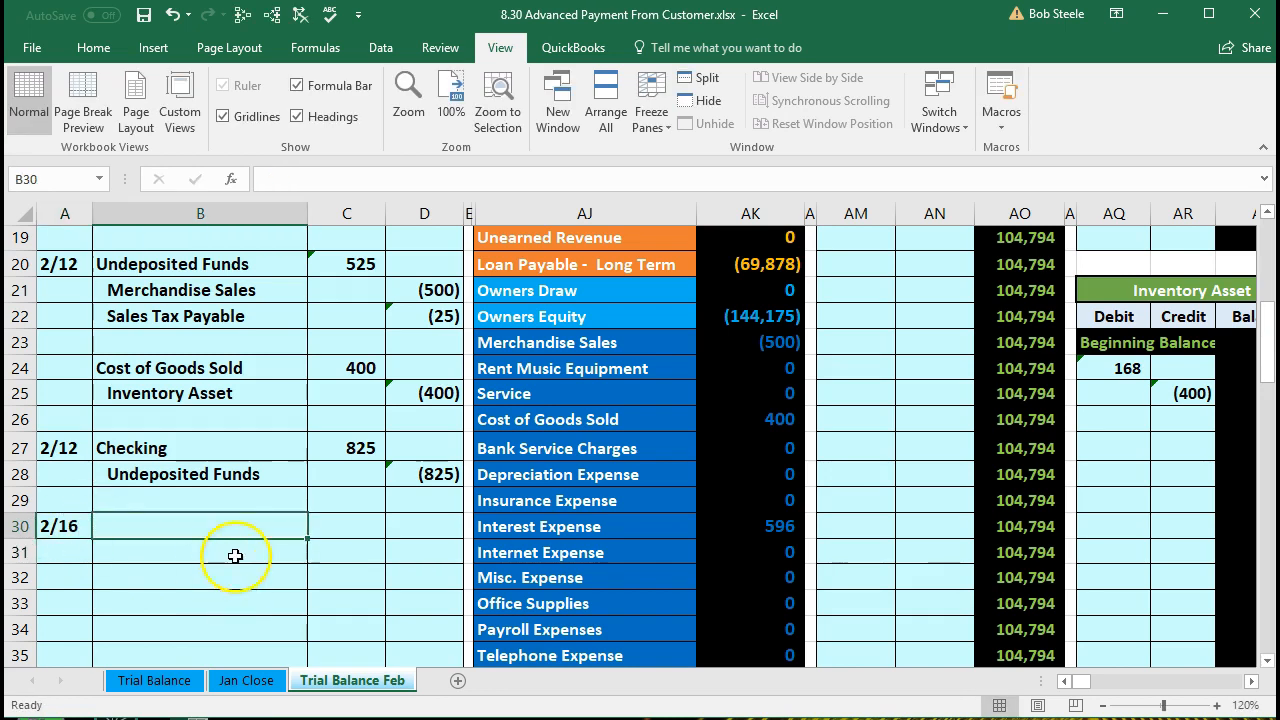
# Step: Paste the copied account name into B30 without its source formatting and enter a 250 debit in C30
pyautogui.rightClick(206, 529)
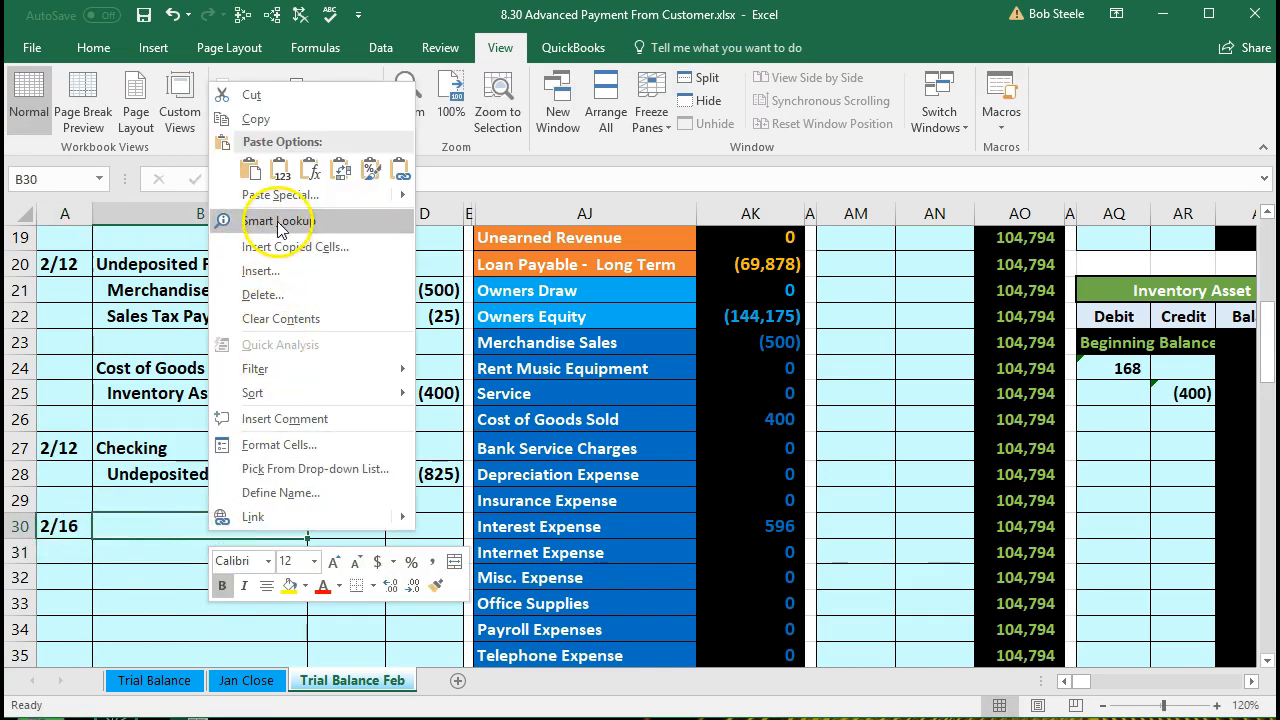
pyautogui.click(308, 168)
pyautogui.click(357, 529)
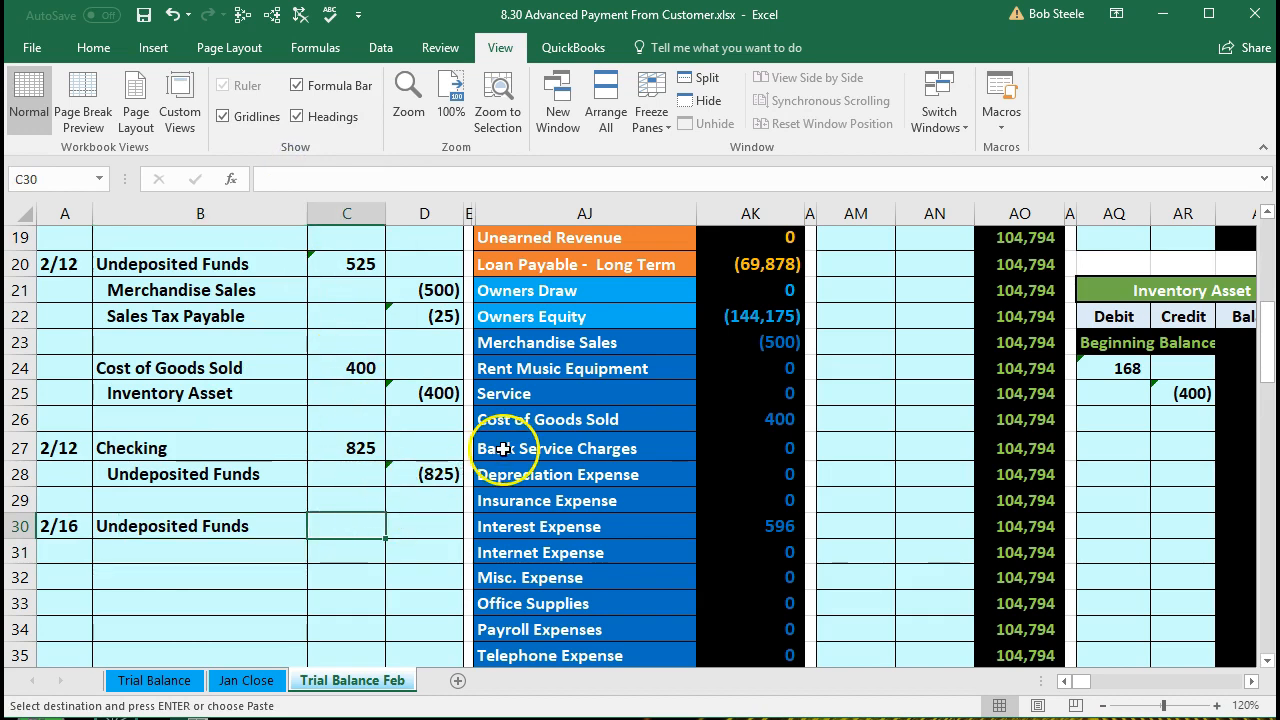
pyautogui.write('250')
pyautogui.press('Return')
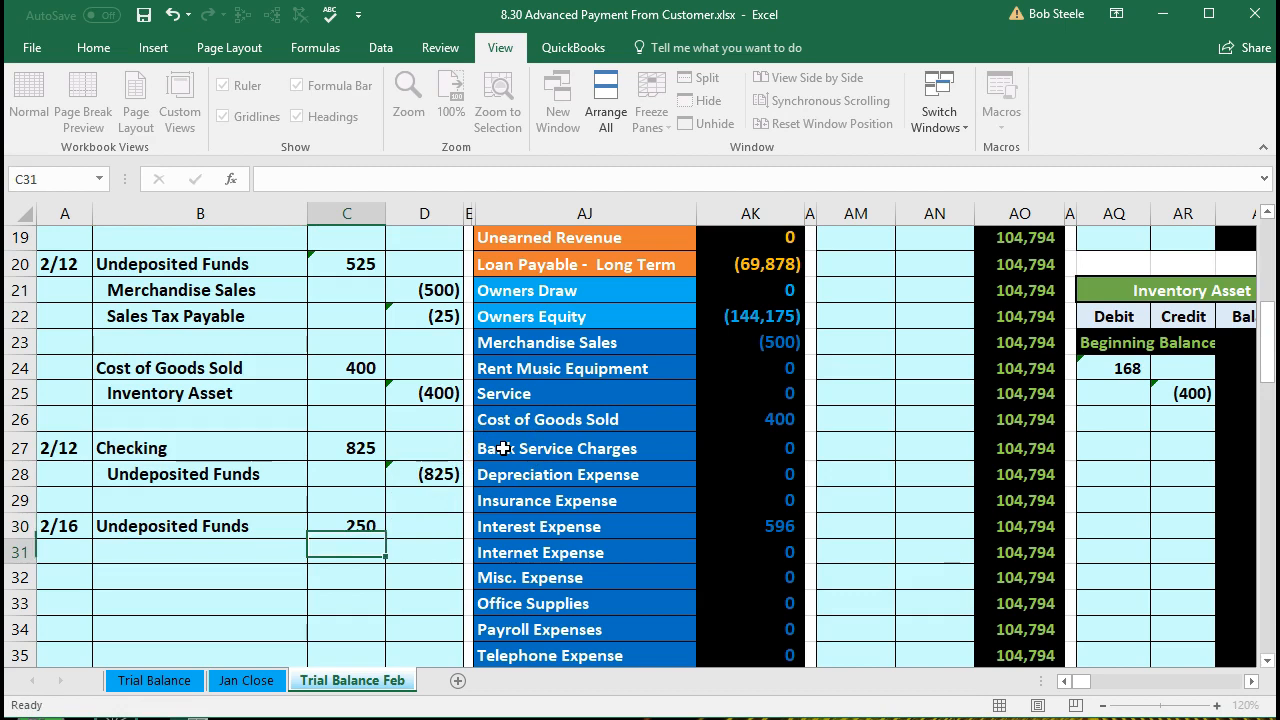
# Step: Enter the matching credit in D31 as the negative of the debit in C30
pyautogui.press('Right')
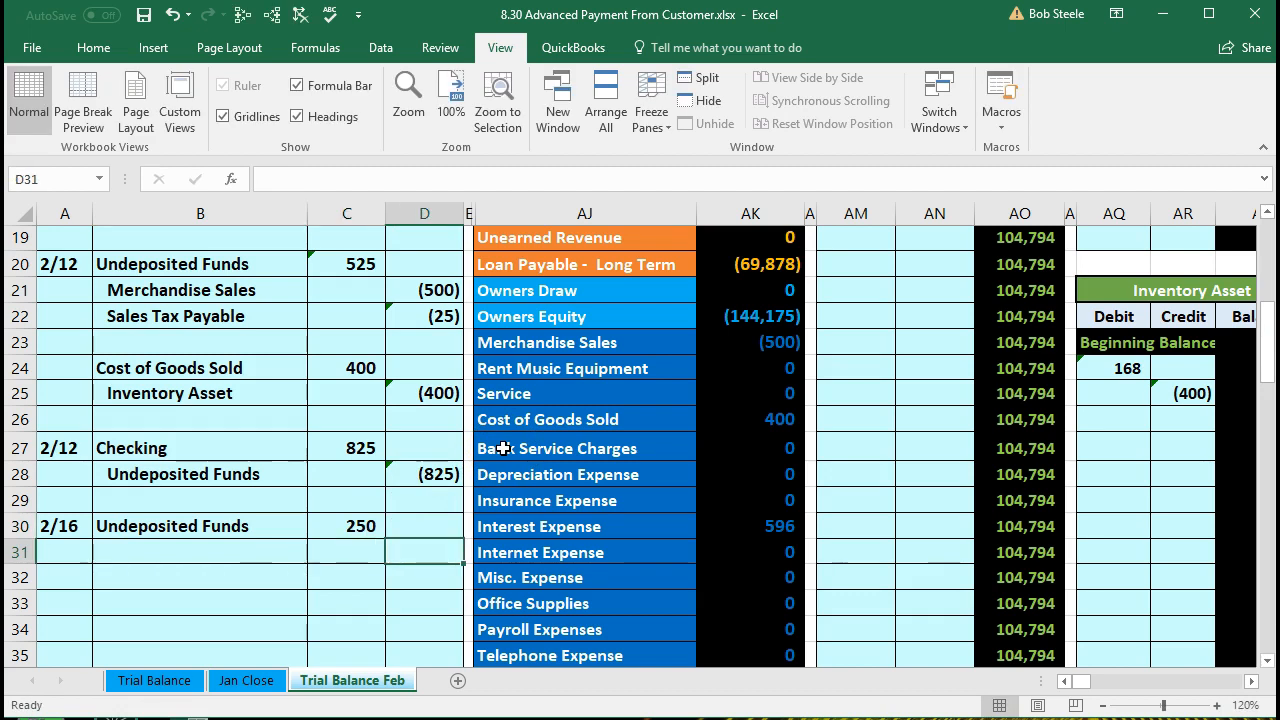
pyautogui.write('-')
pyautogui.press('Left')
pyautogui.press('Up')
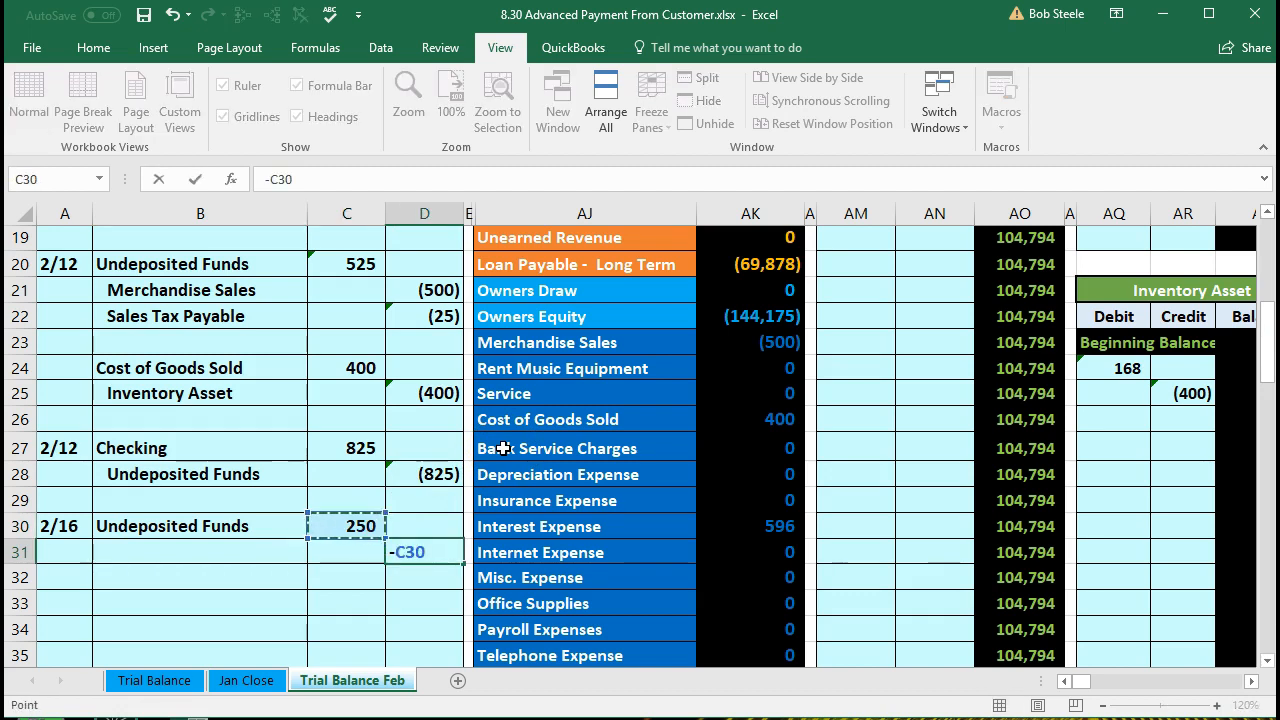
pyautogui.press('Return')
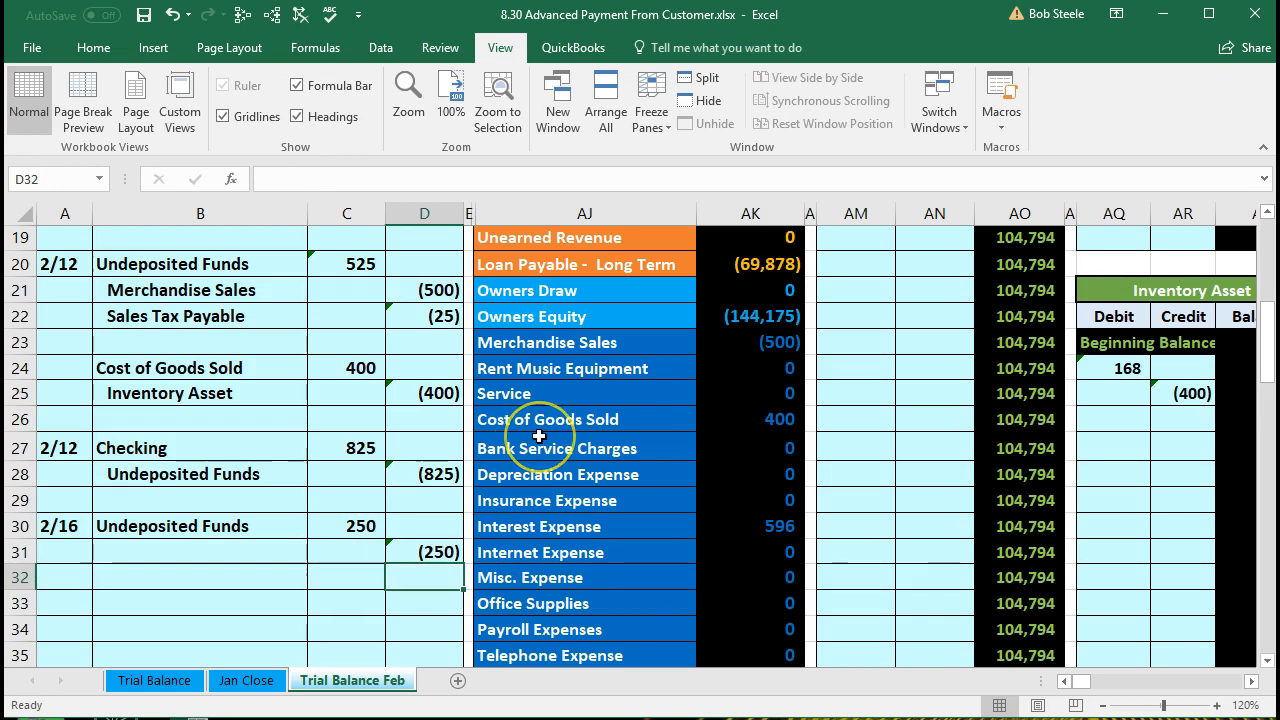
# Step: Examine the Unearned Revenue and Accounts Receivable accounts in the trial balance as candidates for the entry's credit side
pyautogui.scroll(3, 539, 446)
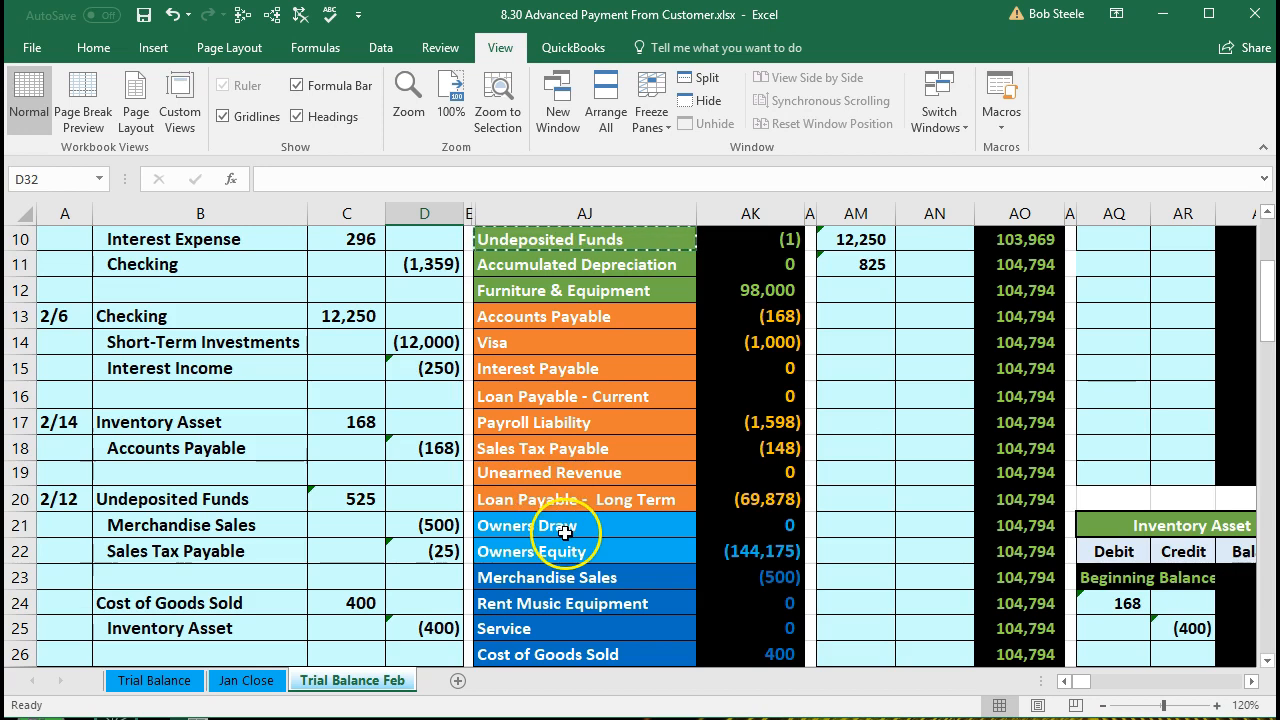
pyautogui.click(562, 476)
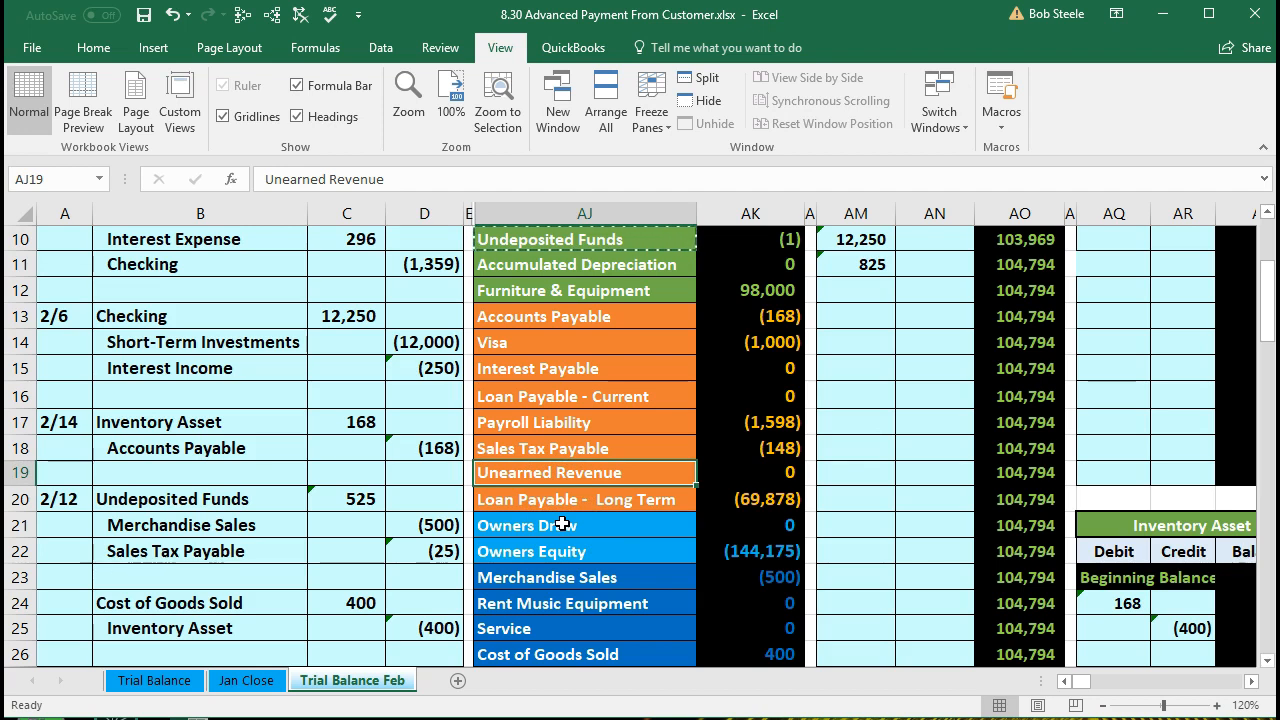
pyautogui.scroll(2, 563, 524)
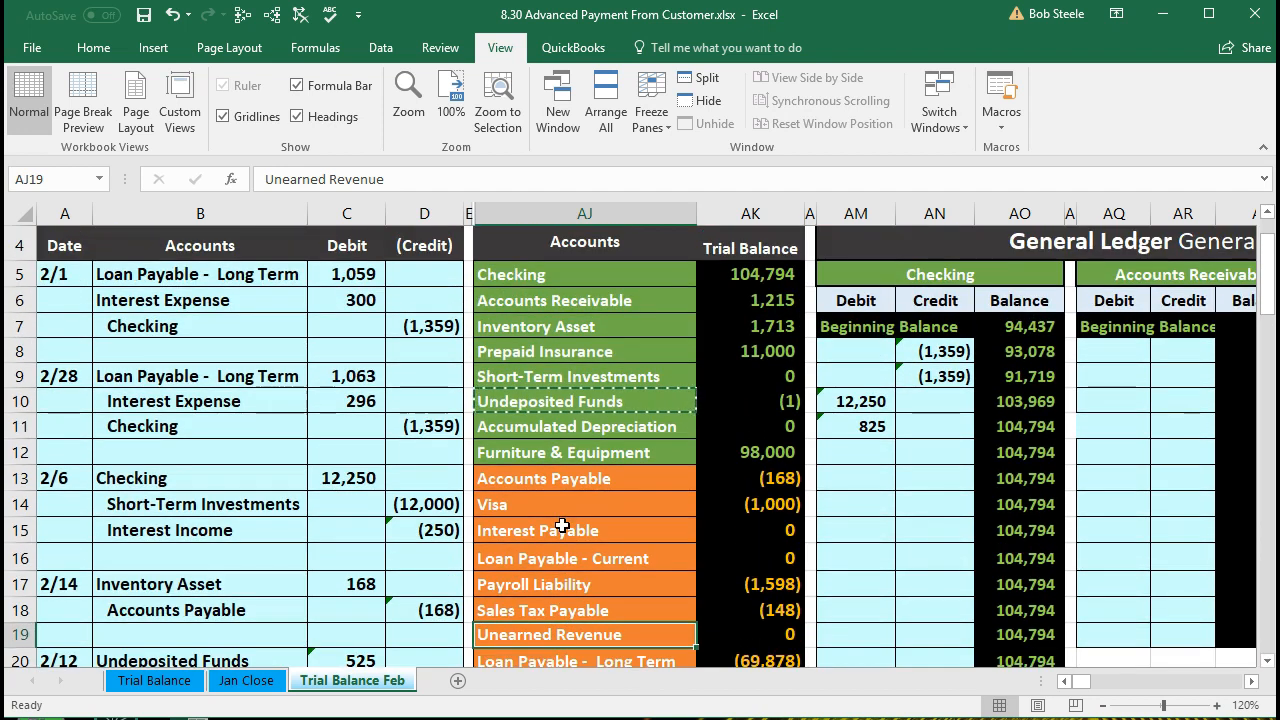
pyautogui.click(590, 298)
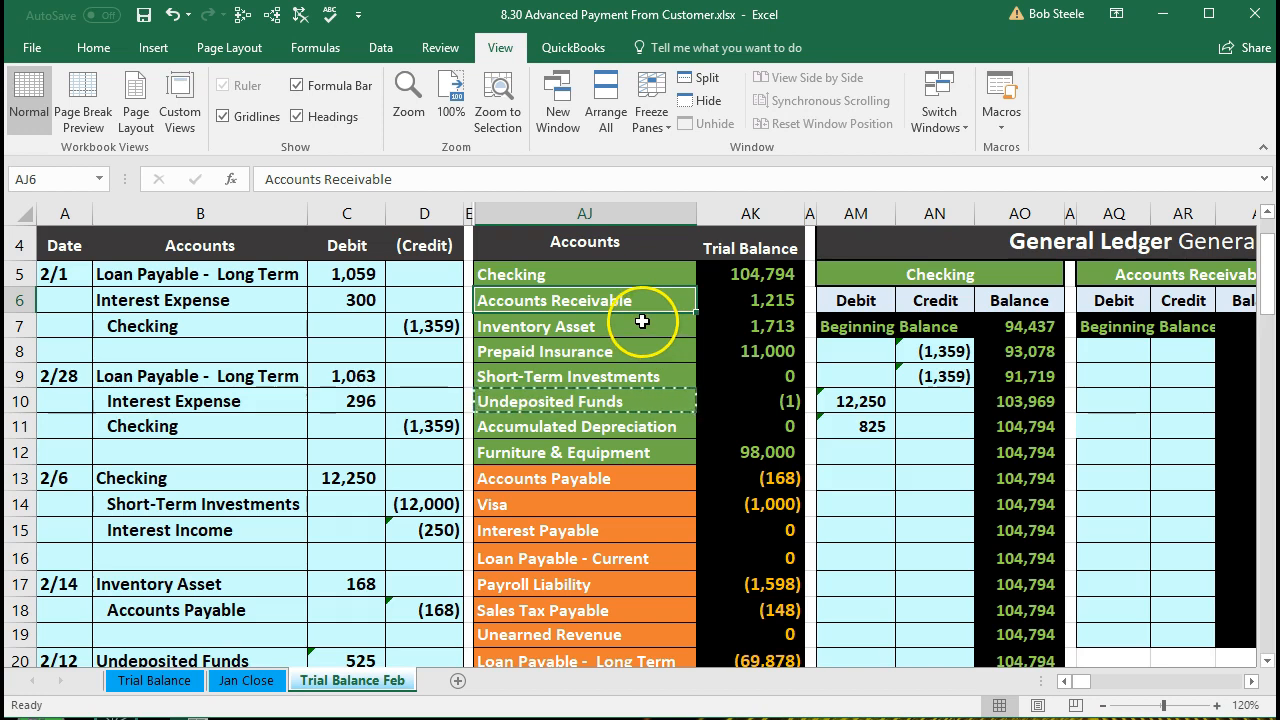
pyautogui.scroll(-1, 620, 380)
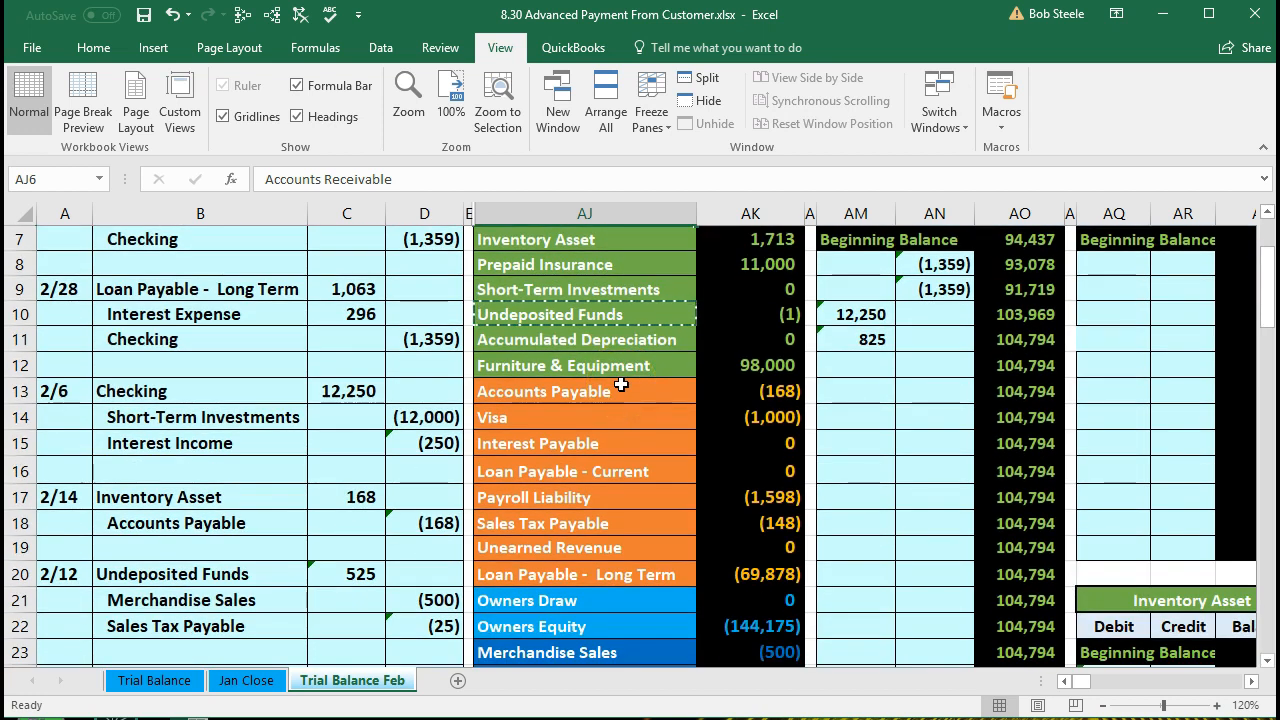
pyautogui.click(634, 546)
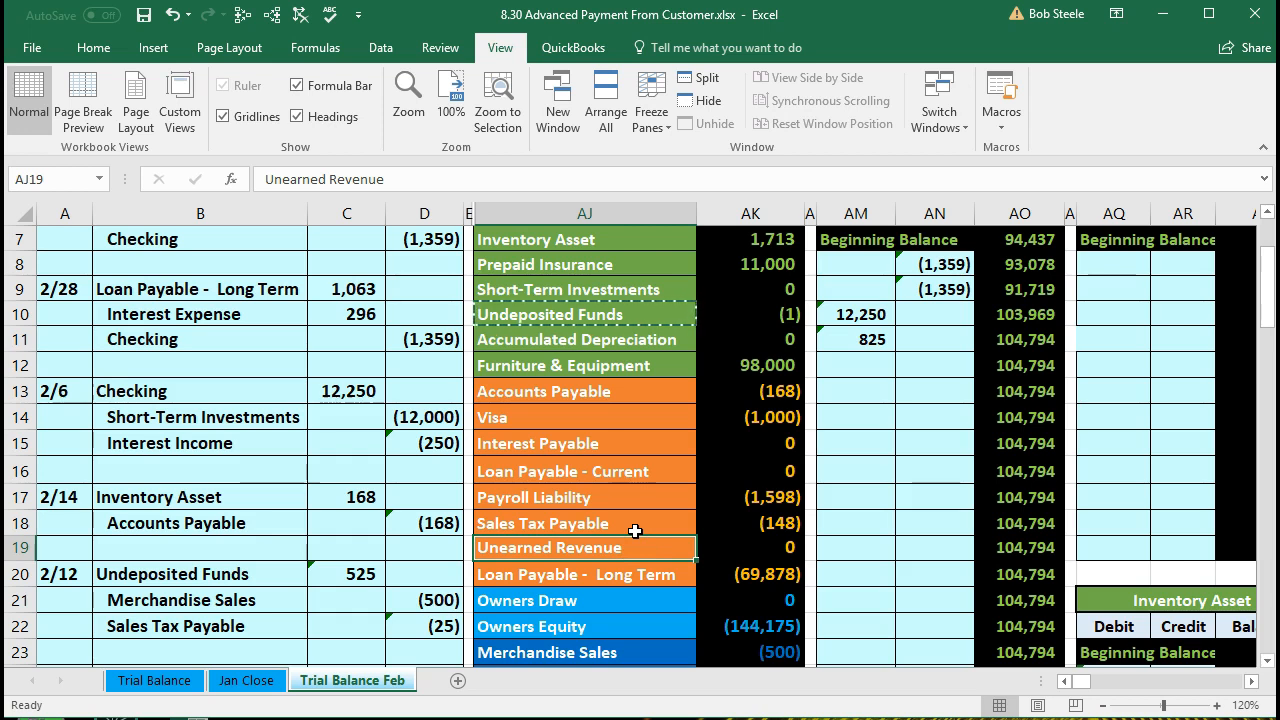
pyautogui.scroll(2, 635, 531)
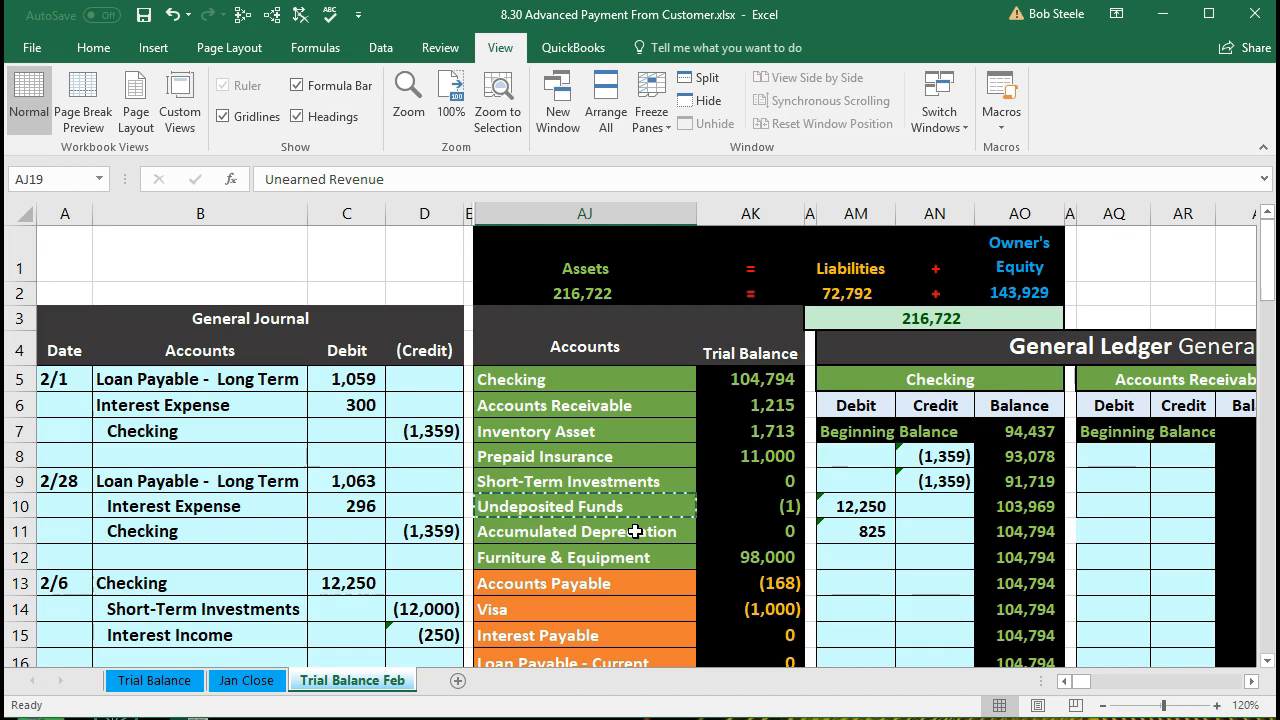
# Step: Copy the Accounts Receivable account name from the trial balance into B31 without its source formatting
pyautogui.moveTo(646, 406); pyautogui.dragTo(722, 420)
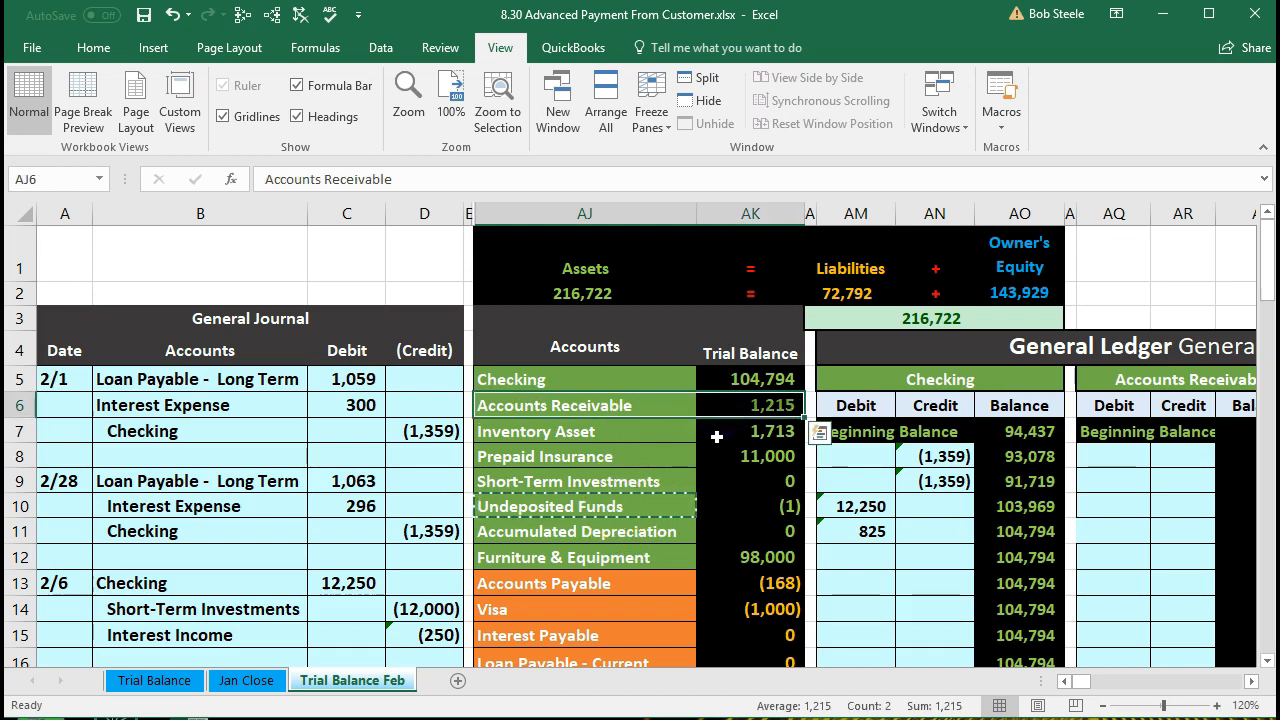
pyautogui.click(644, 401)
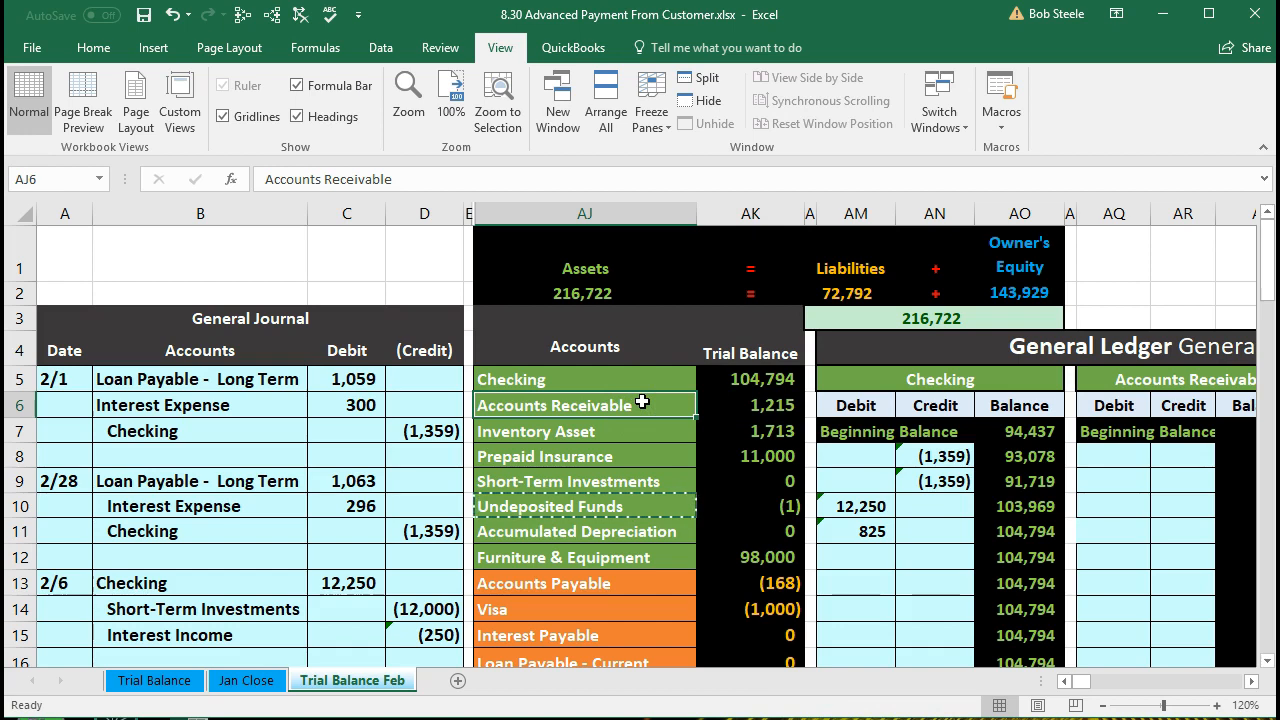
pyautogui.rightClick(642, 401)
pyautogui.click(660, 438)
pyautogui.scroll(-4, 423, 481)
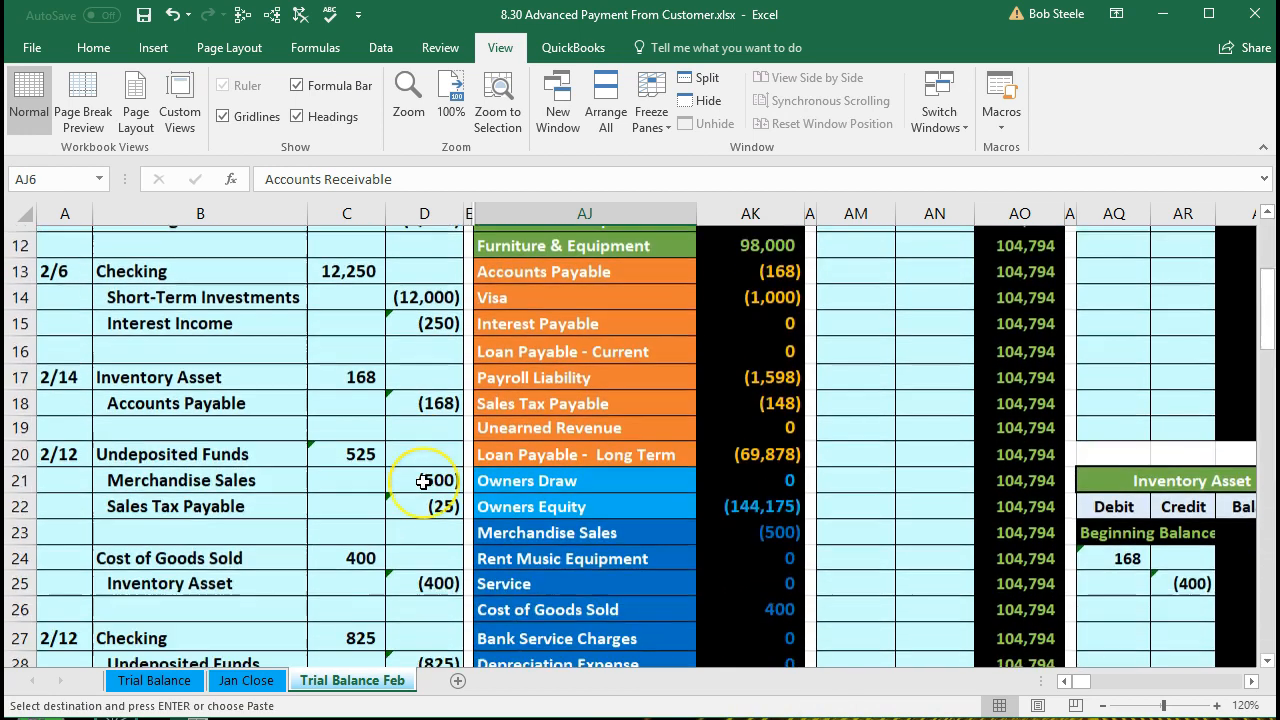
pyautogui.scroll(-4, 423, 481)
pyautogui.click(208, 475)
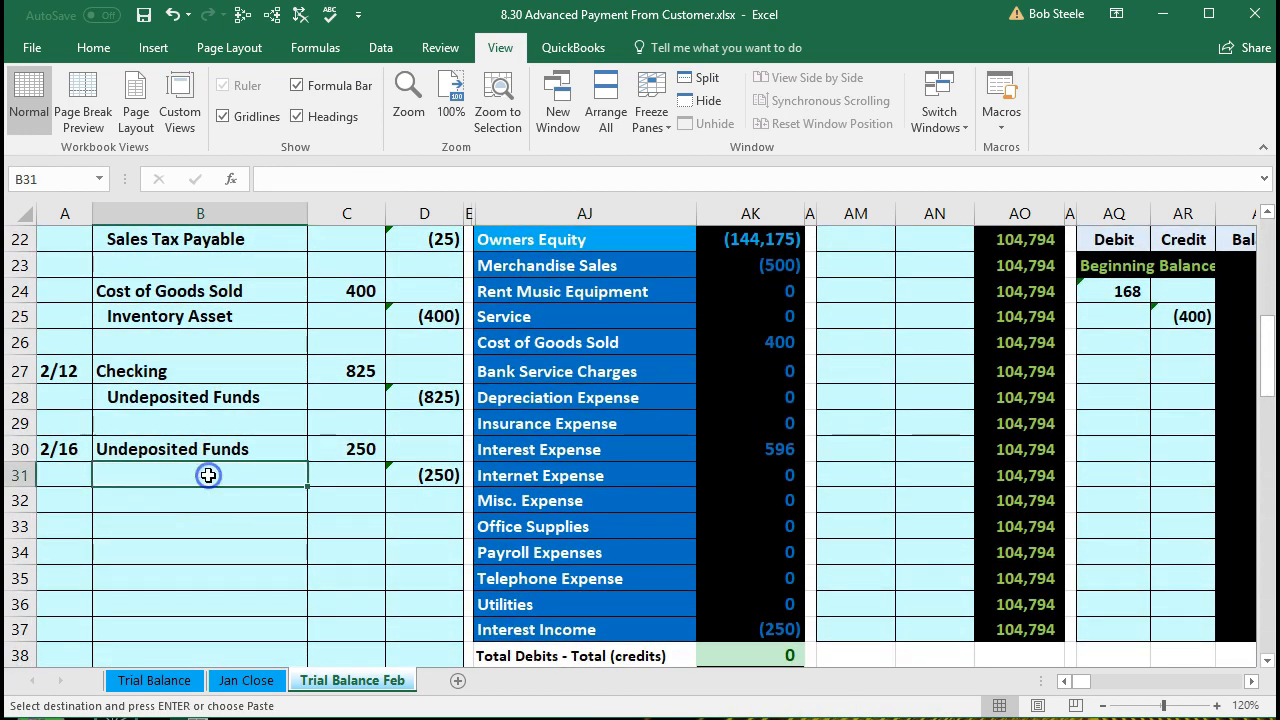
pyautogui.rightClick(208, 475)
pyautogui.click(289, 118)
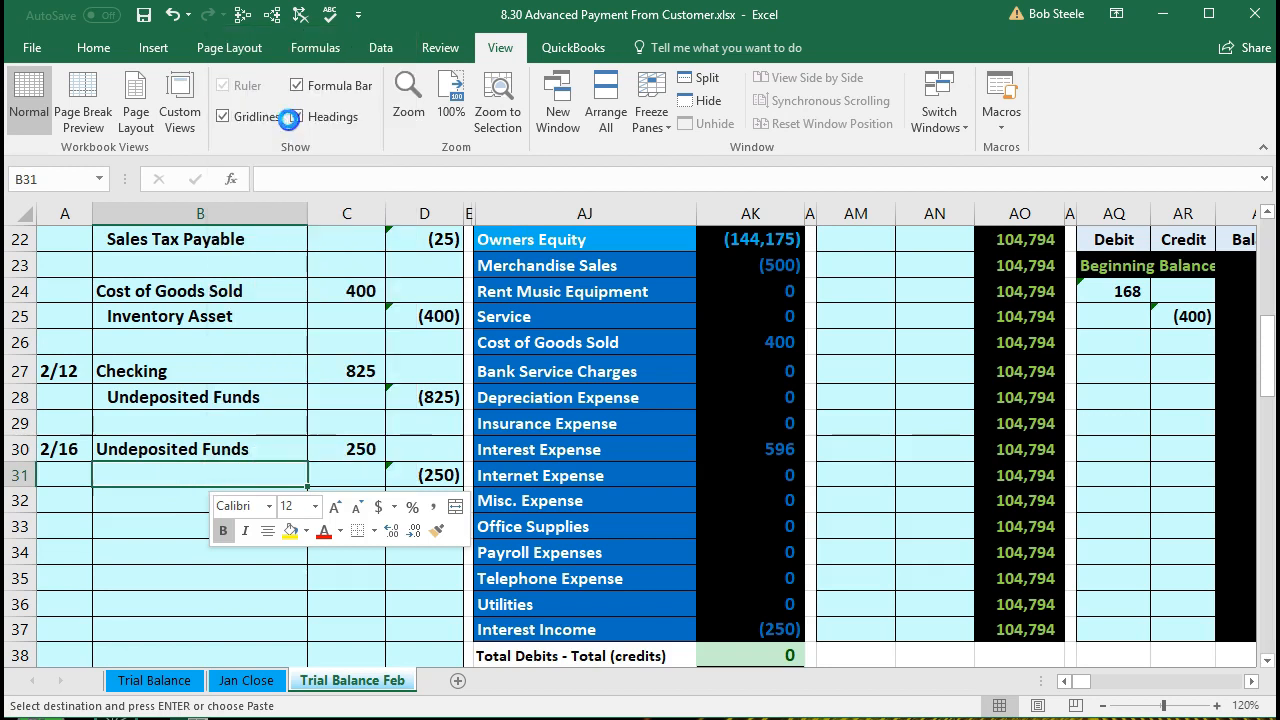
# Step: Indent the Accounts Receivable credit line in B31 and check the completed 2/16 journal entry
pyautogui.click(96, 60)
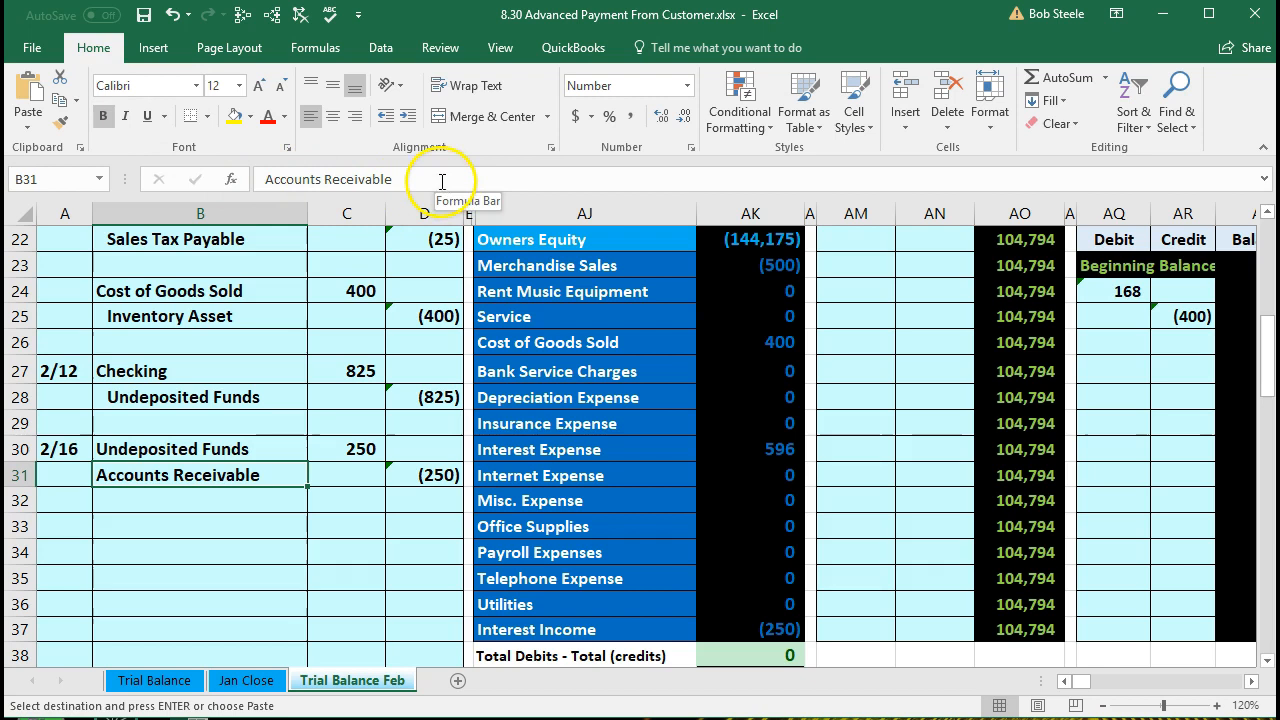
pyautogui.click(413, 118)
pyautogui.click(300, 545)
pyautogui.moveTo(181, 452); pyautogui.dragTo(434, 471)
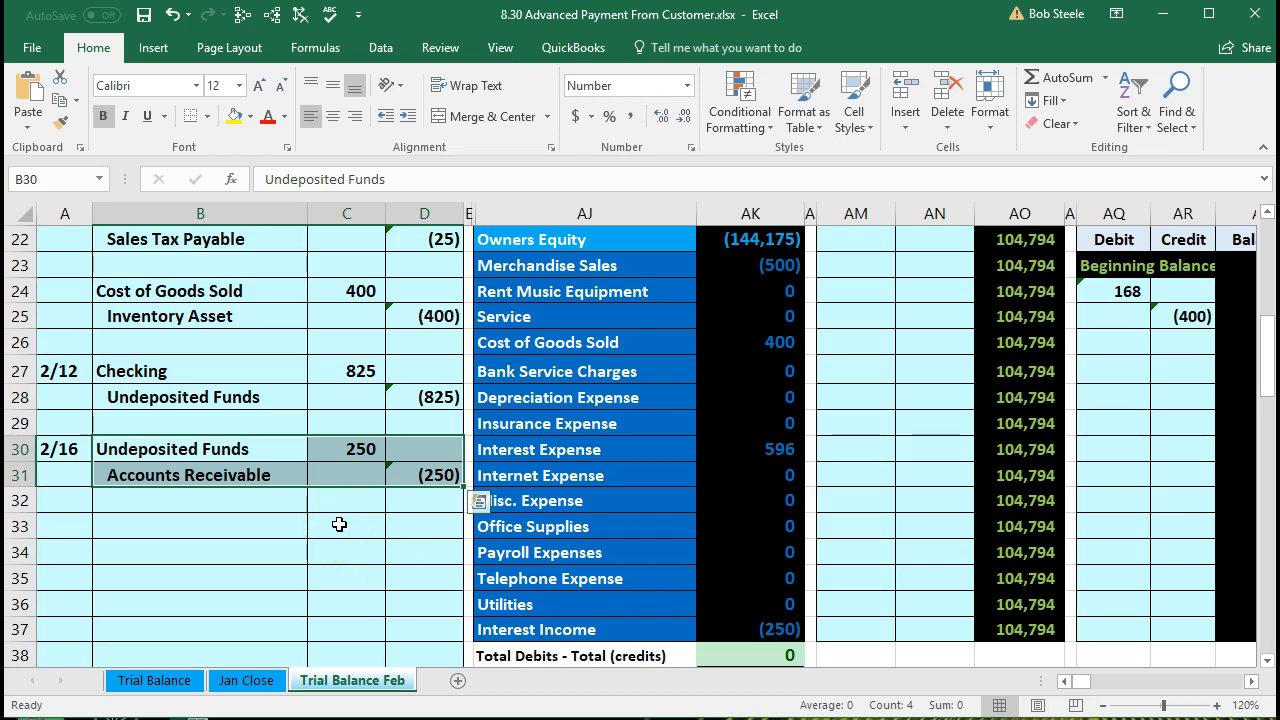
pyautogui.moveTo(257, 449); pyautogui.dragTo(333, 451)
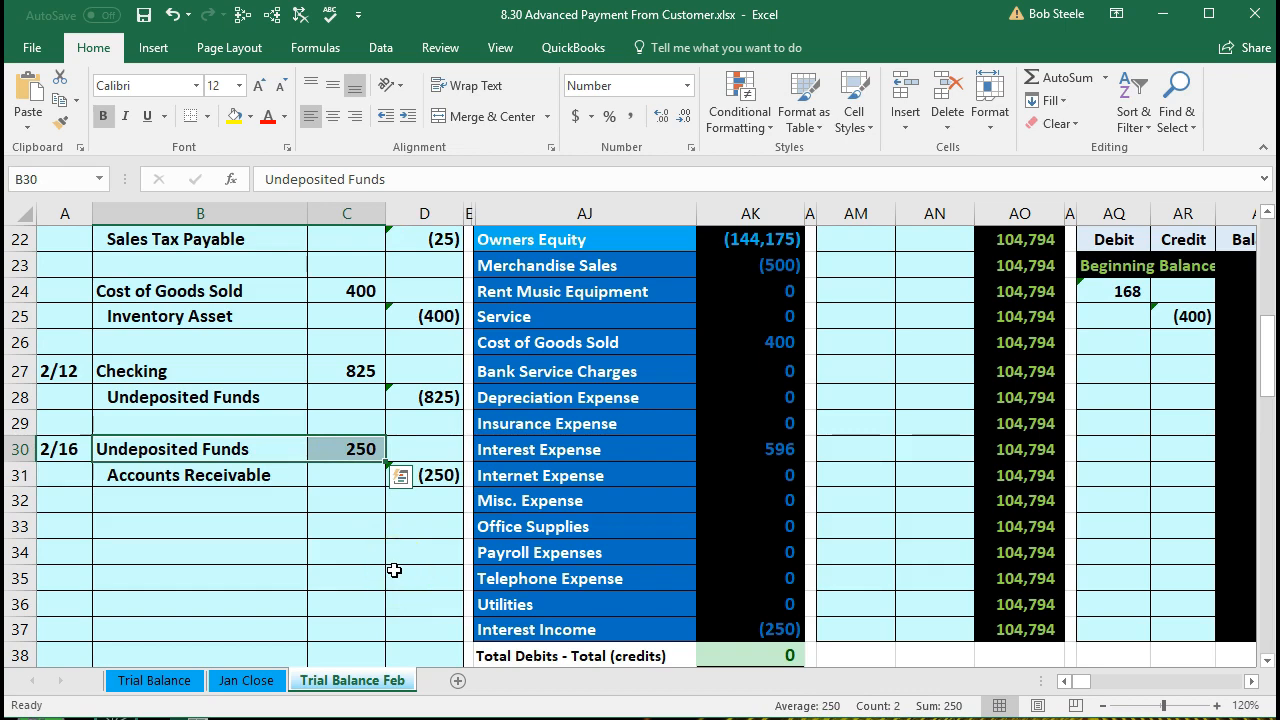
# Step: Freeze the panes from cell AJ1 so the general journal columns stay visible while moving across the ledger
pyautogui.scroll(4, 394, 570)
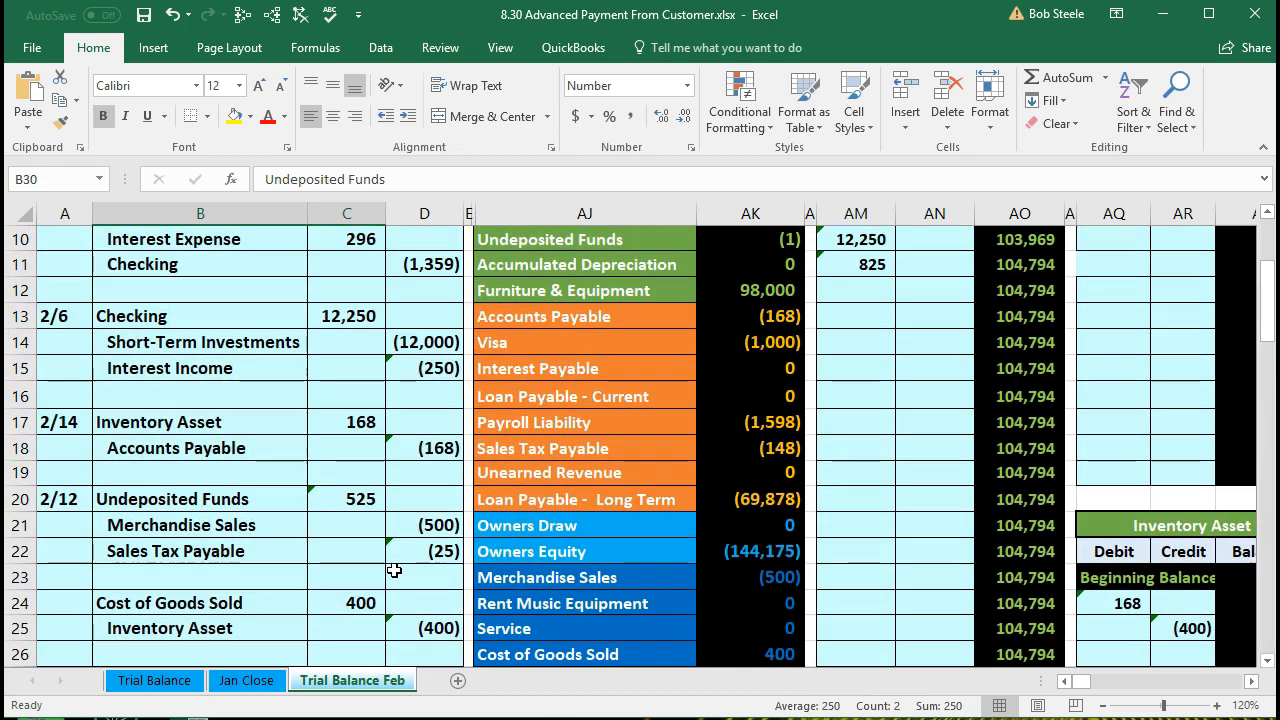
pyautogui.scroll(3, 394, 570)
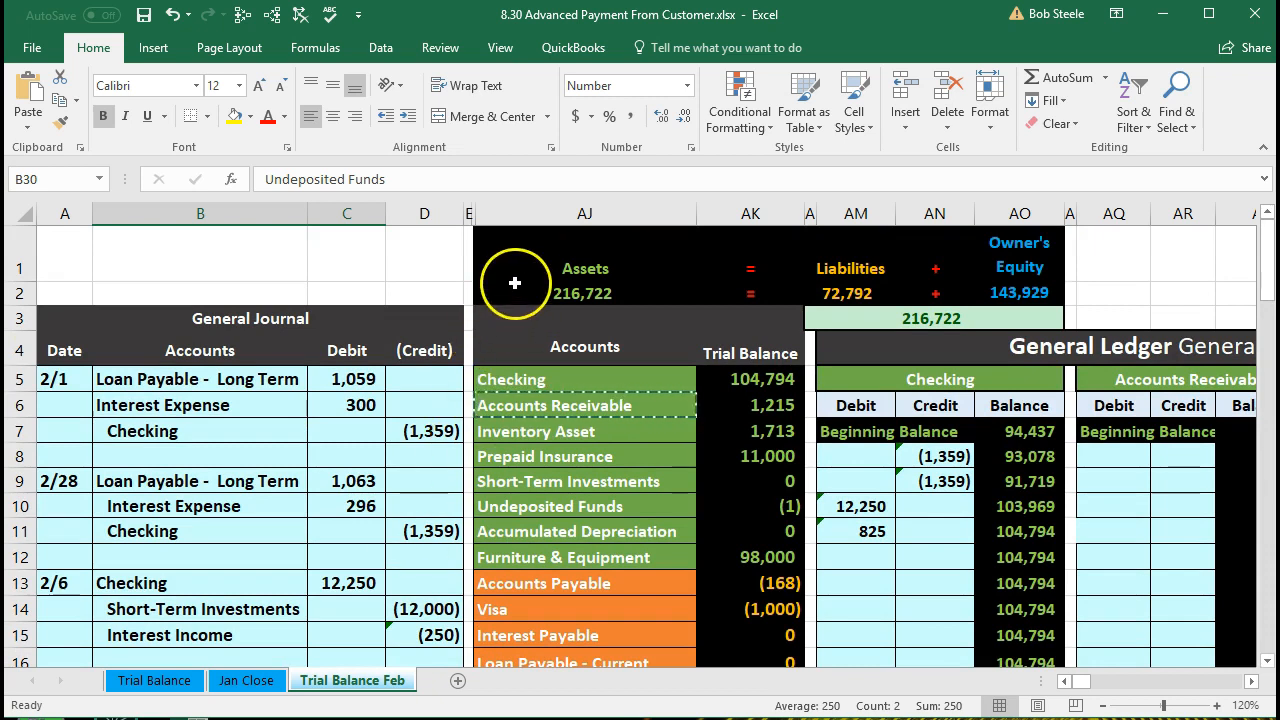
pyautogui.click(525, 250)
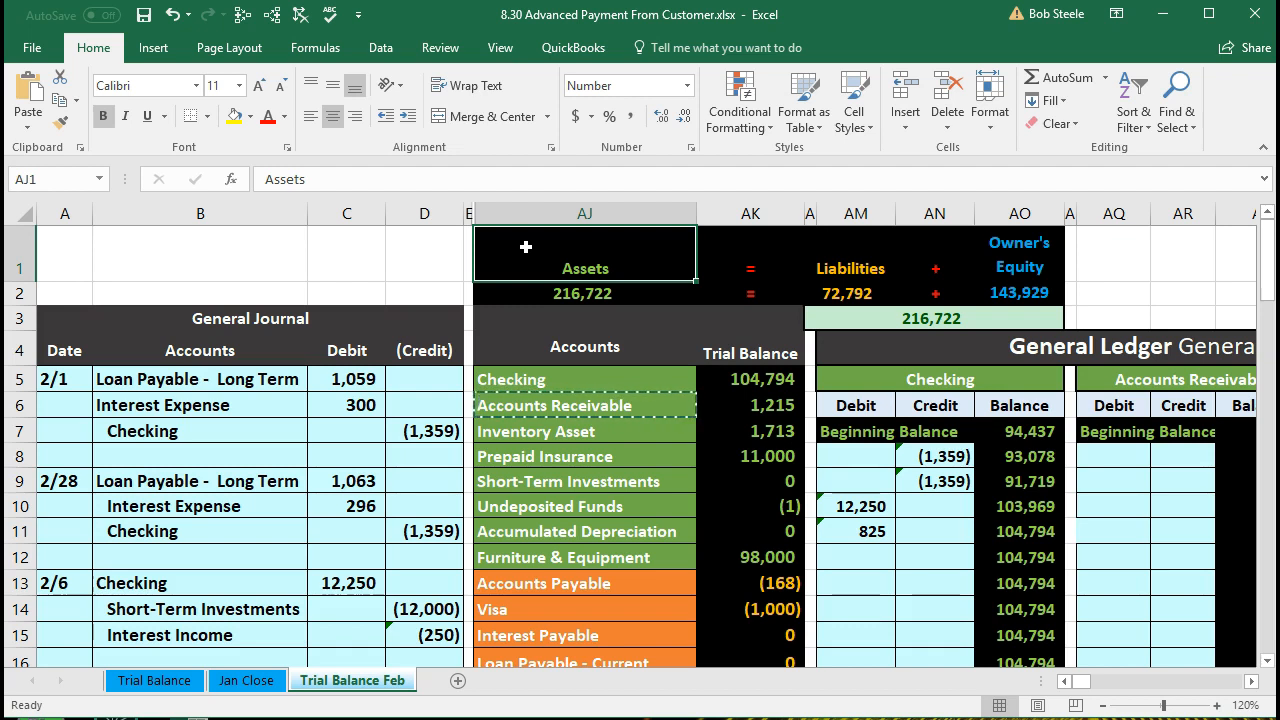
pyautogui.click(500, 50)
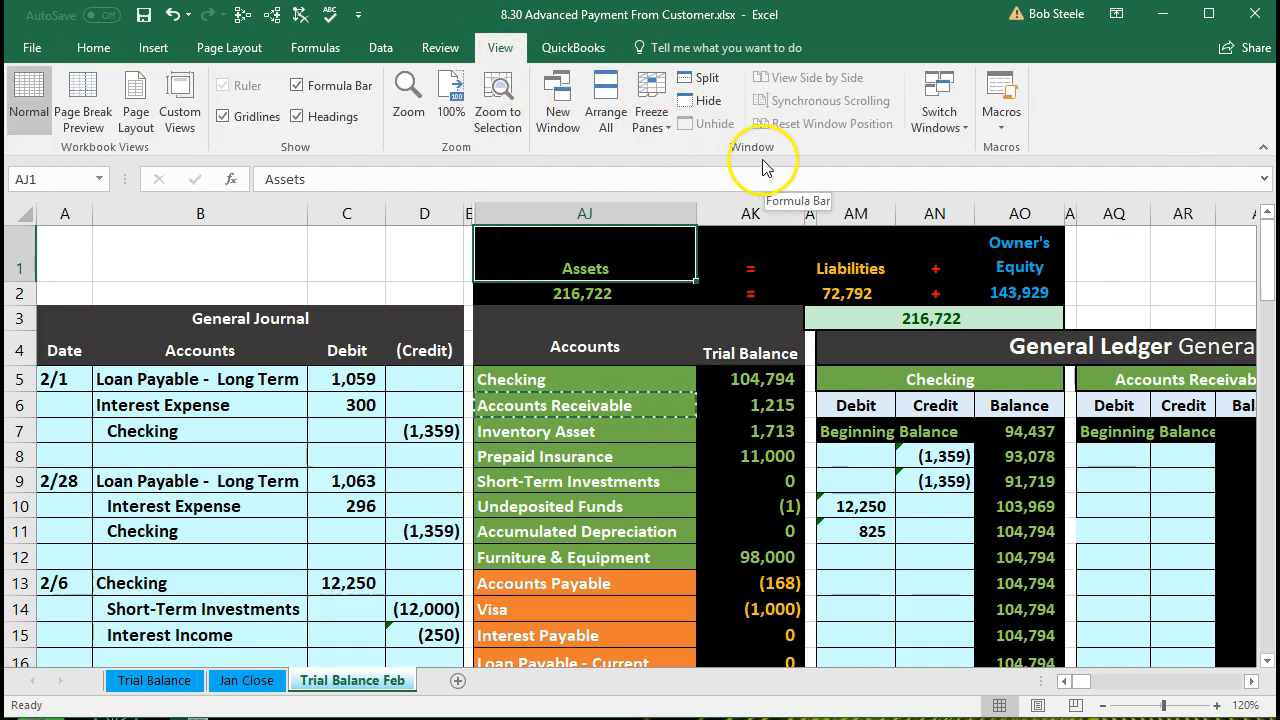
pyautogui.click(653, 127)
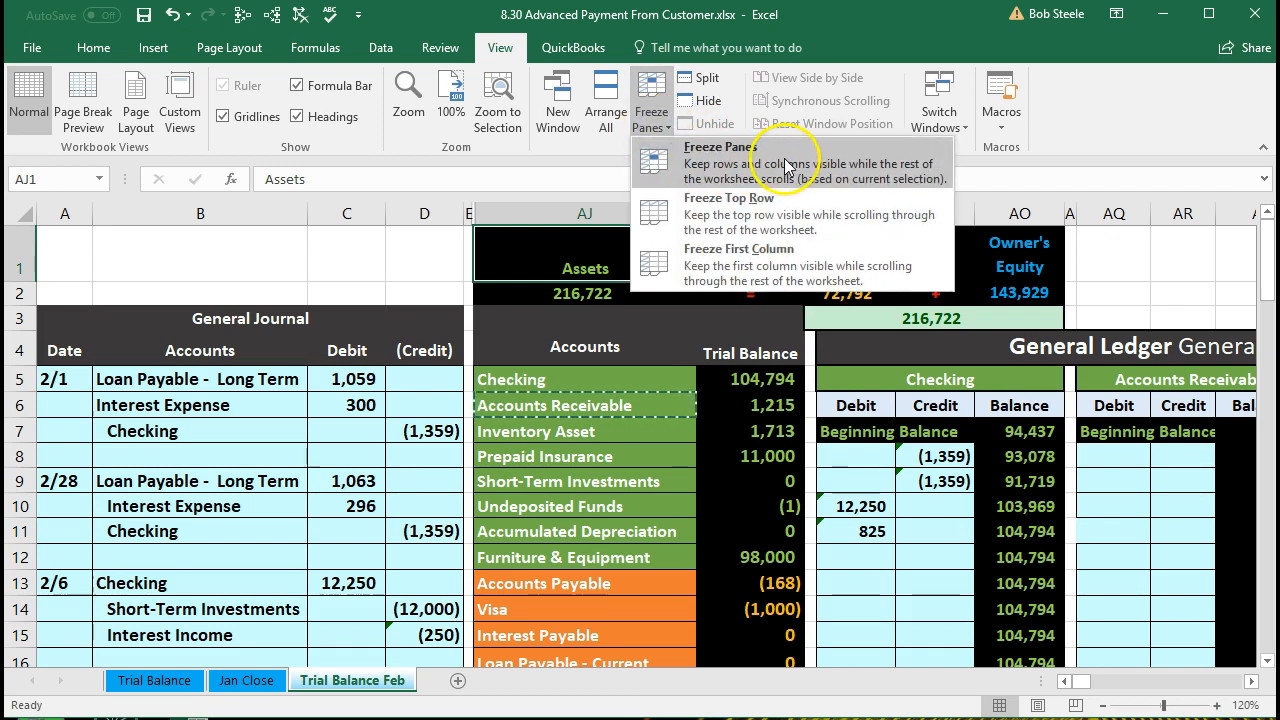
pyautogui.click(735, 168)
# Step: Review the 2/16 journal entry and locate its debit account, Undeposited Funds, in the trial balance
pyautogui.scroll(-5, 669, 417)
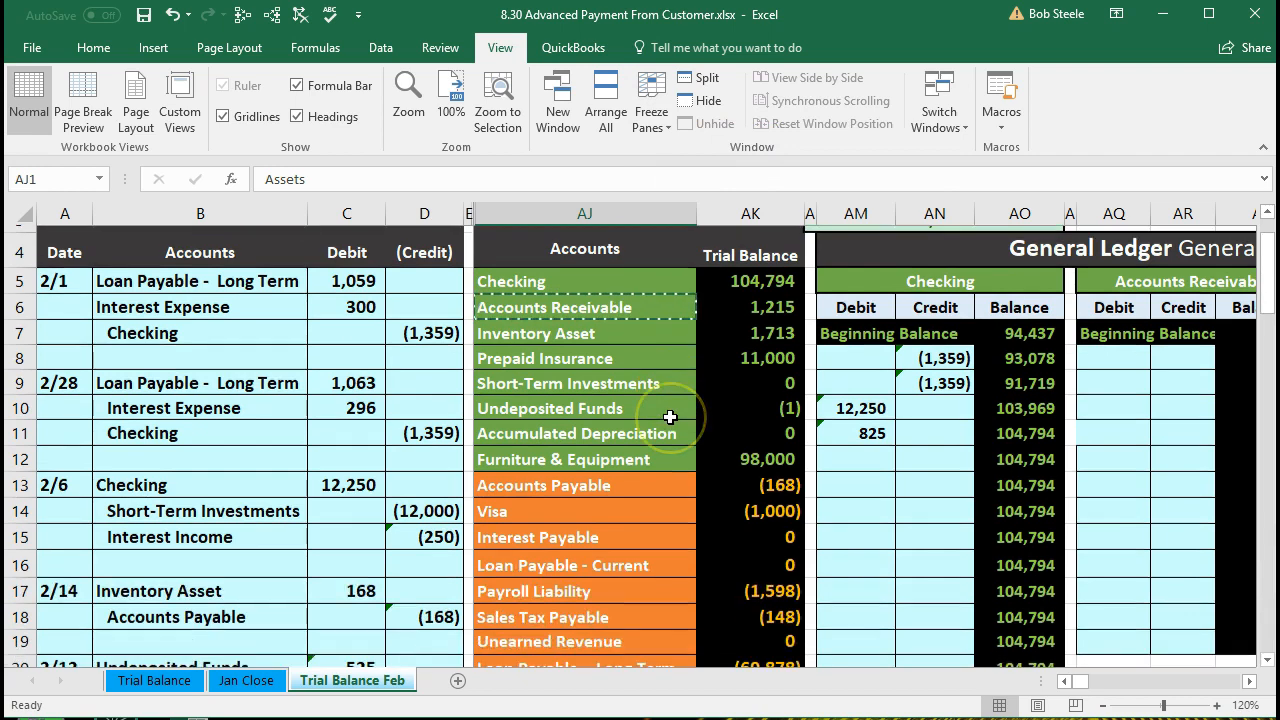
pyautogui.scroll(-1, 669, 417)
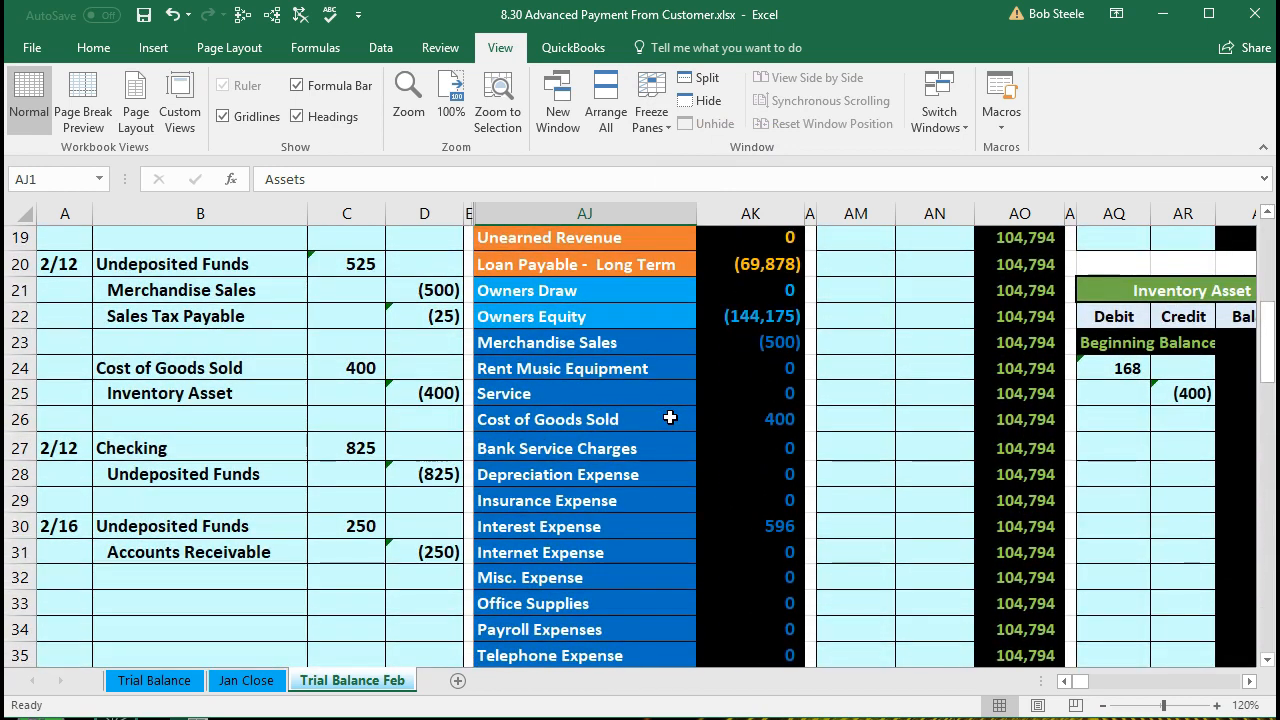
pyautogui.scroll(4, 669, 417)
pyautogui.scroll(2, 669, 417)
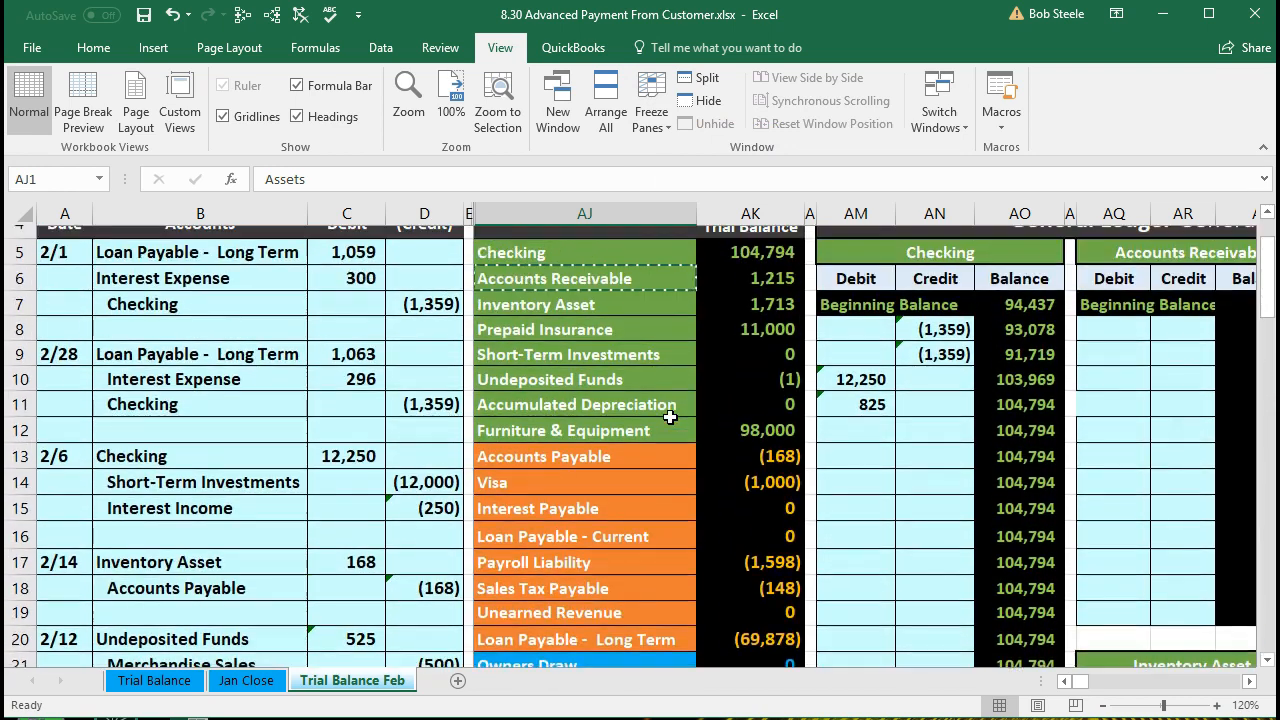
pyautogui.click(609, 507)
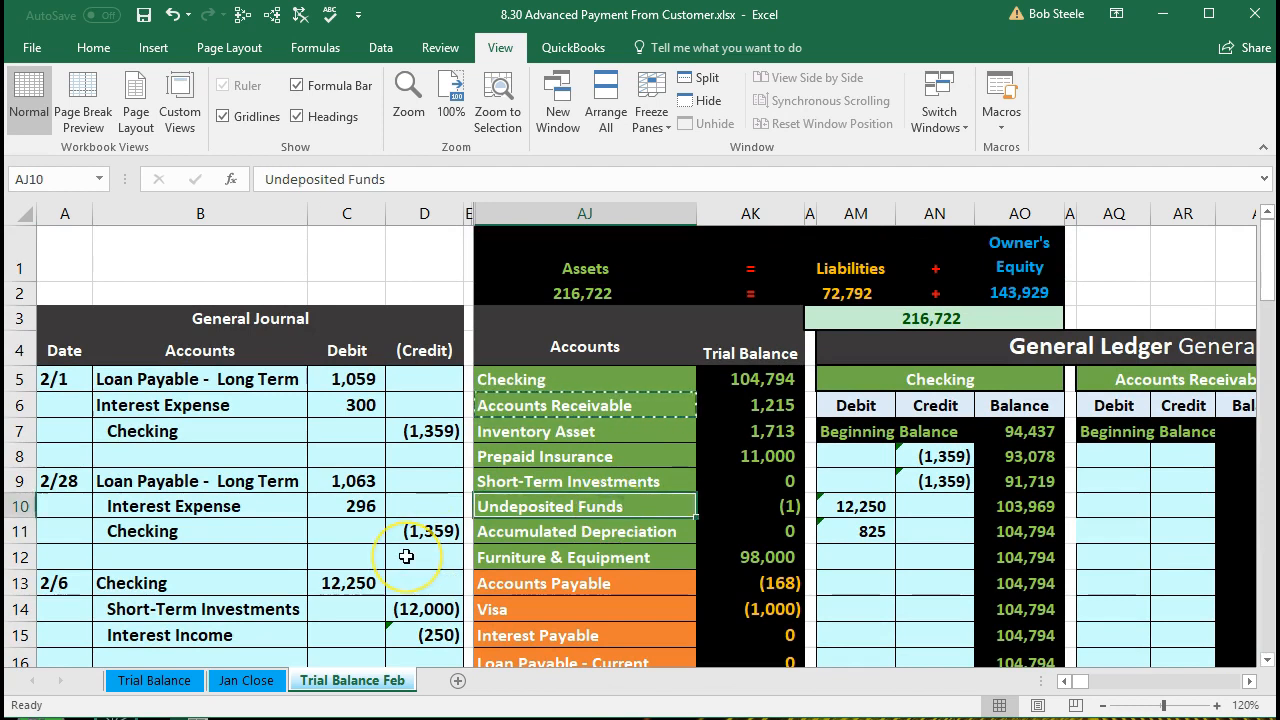
# Step: Post the 2/16 debit to the Undeposited Funds ledger account by linking AU24 to journal cell C30
pyautogui.press('Right')
pyautogui.press('Right')
pyautogui.press('Right')
pyautogui.press('Right')
pyautogui.press('Right')
pyautogui.press('Right')
pyautogui.press('Right')
pyautogui.press('Right')
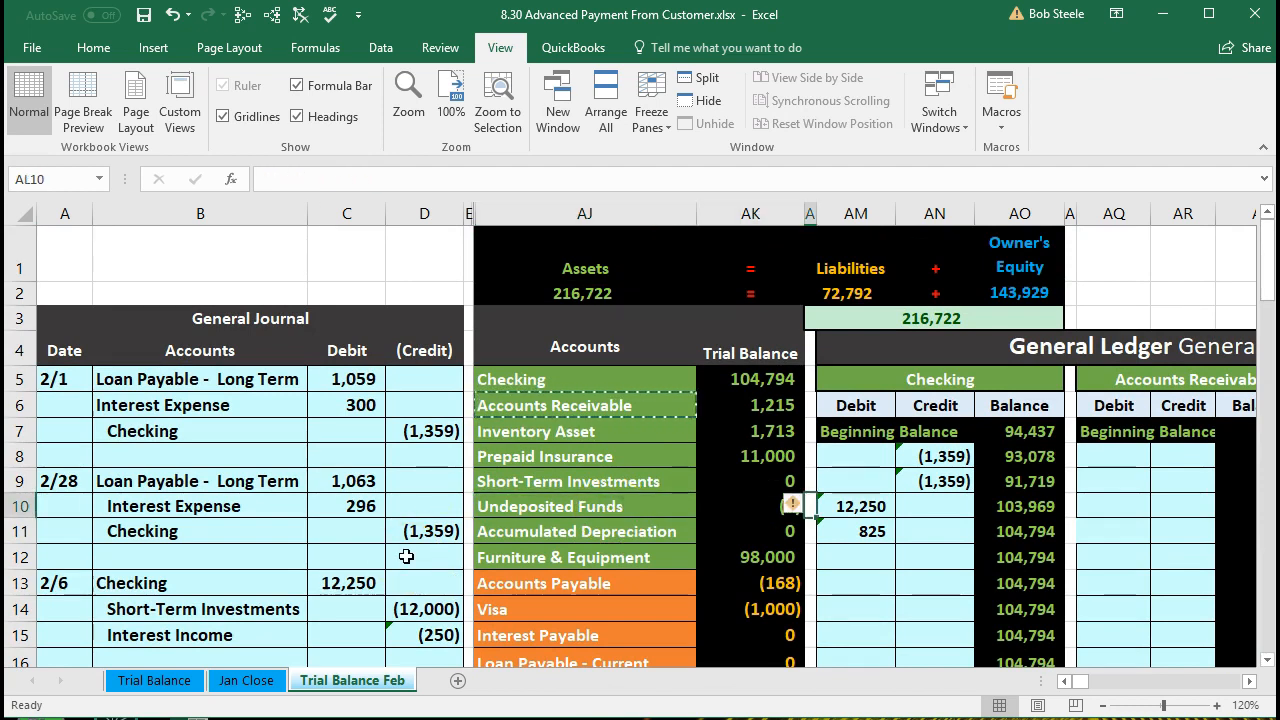
pyautogui.press('Right')
pyautogui.press('Right')
pyautogui.press('Right')
pyautogui.press('Right')
pyautogui.press('Right')
pyautogui.press('Right')
pyautogui.press('Right')
pyautogui.press('Right')
pyautogui.press('Right')
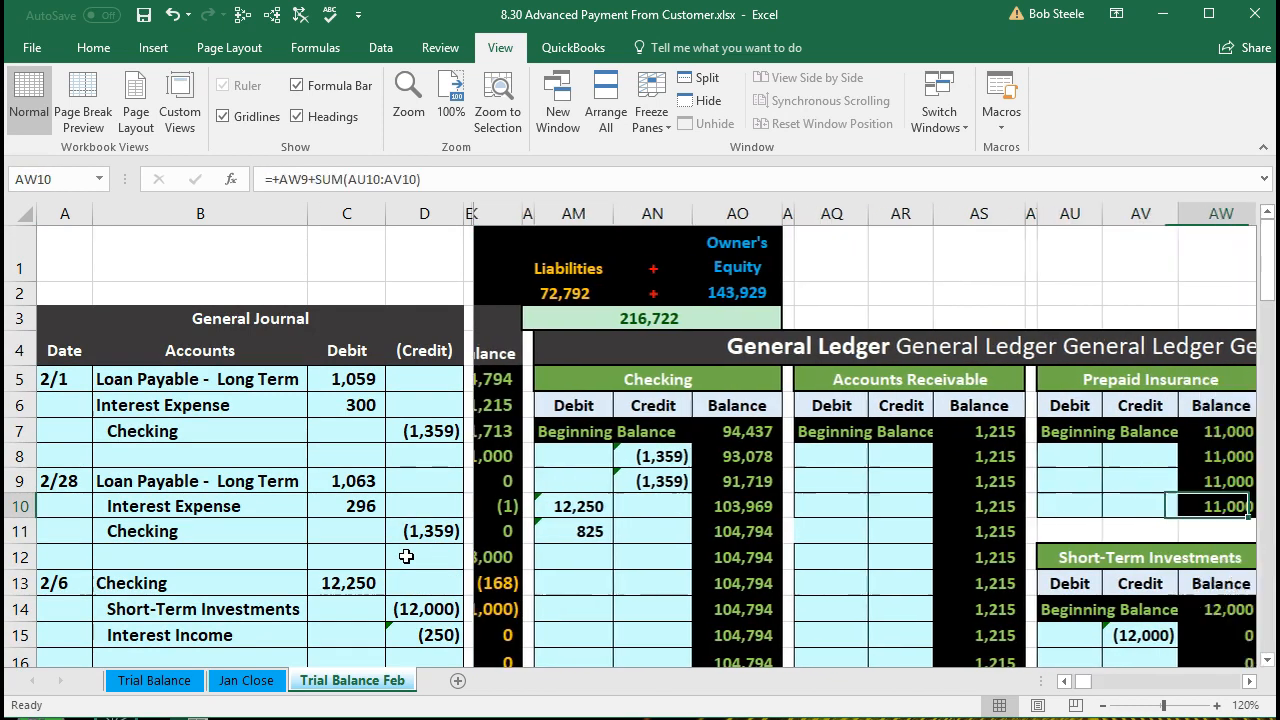
pyautogui.press('Down')
pyautogui.press('Right')
pyautogui.press('Right')
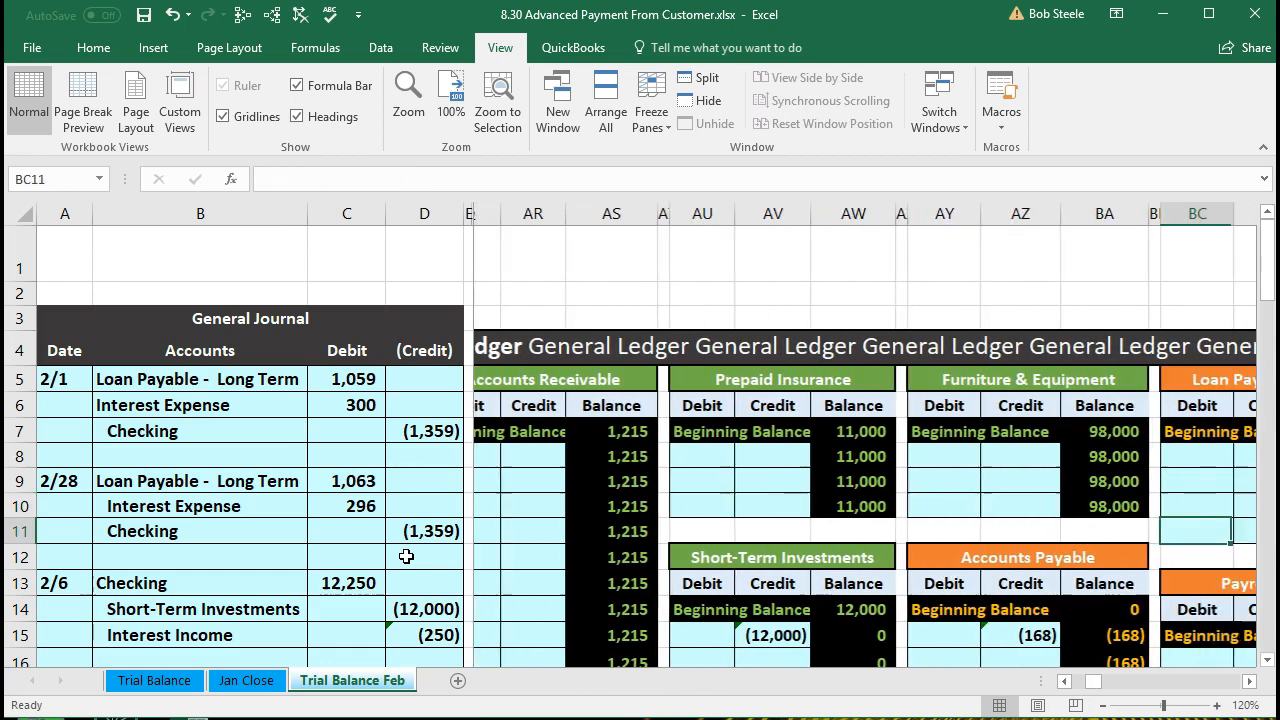
pyautogui.press('Left')
pyautogui.press('Left')
pyautogui.press('Left')
pyautogui.press('Left')
pyautogui.press('Left')
pyautogui.press('Left')
pyautogui.press('Down')
pyautogui.press('Down')
pyautogui.press('Down')
pyautogui.press('Down')
pyautogui.press('Down')
pyautogui.press('Down')
pyautogui.press('Down')
pyautogui.press('Down')
pyautogui.press('Down')
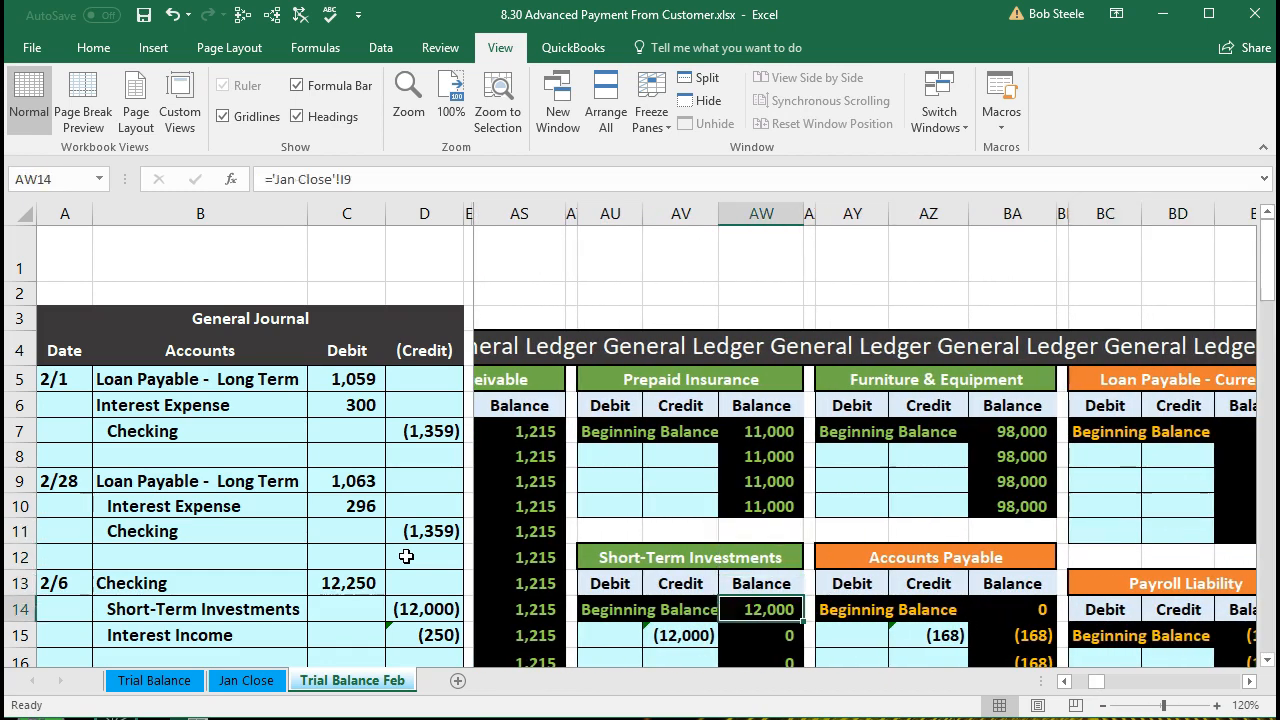
pyautogui.press('Down')
pyautogui.press('Down')
pyautogui.press('Down')
pyautogui.press('Down')
pyautogui.press('Down')
pyautogui.press('Down')
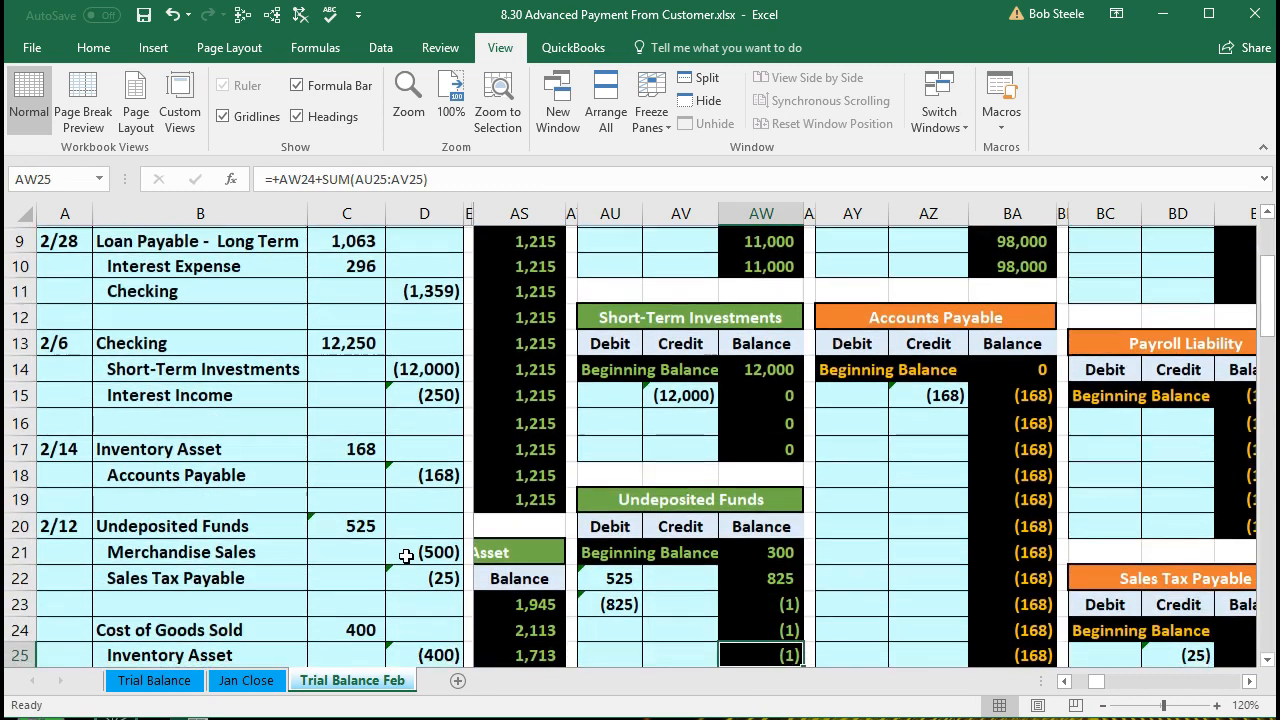
pyautogui.press('Left')
pyautogui.press('Left')
pyautogui.press('Up')
pyautogui.press('Up')
pyautogui.press('Up')
pyautogui.press('Up')
pyautogui.press('Up')
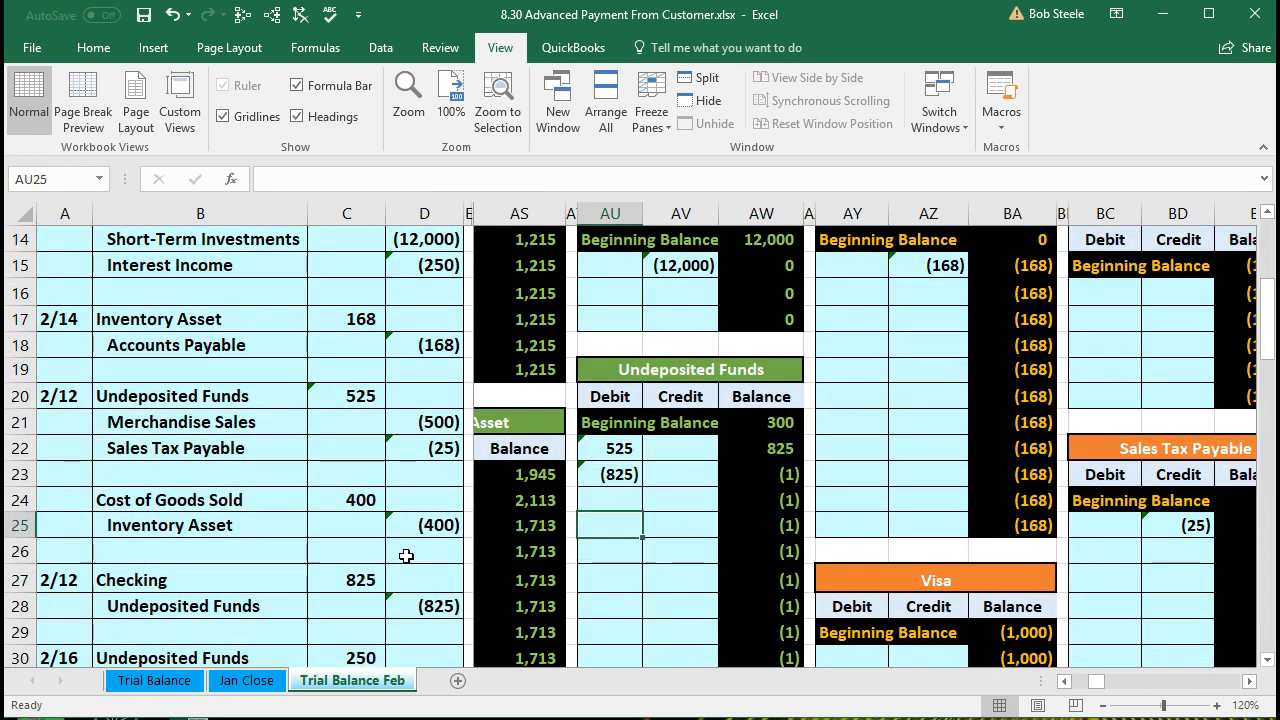
pyautogui.scroll(-1, 406, 556)
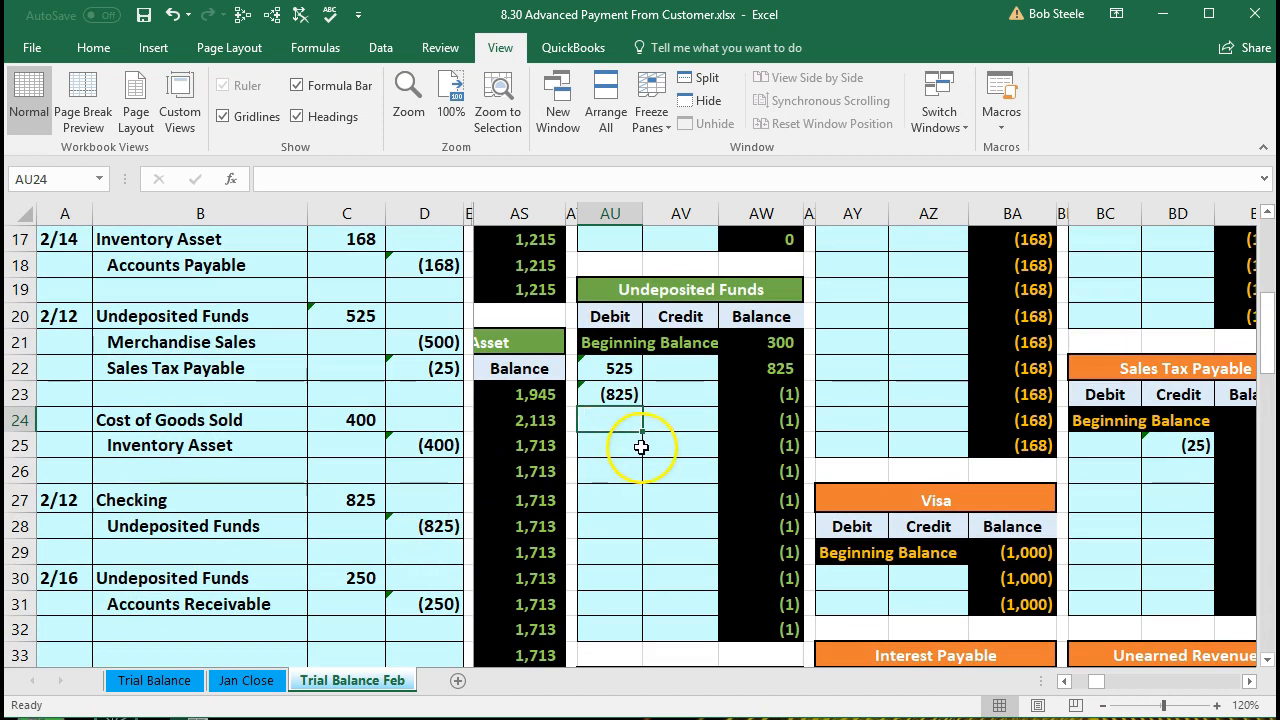
pyautogui.write('=')
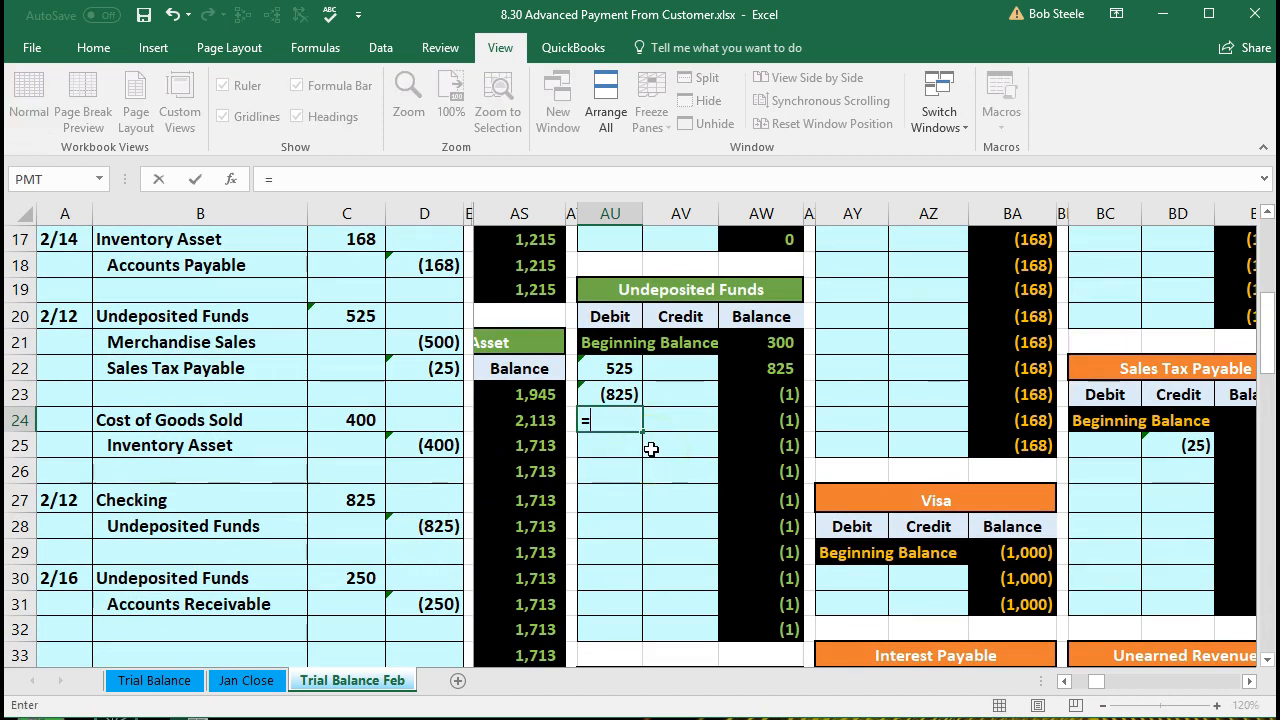
pyautogui.click(347, 578)
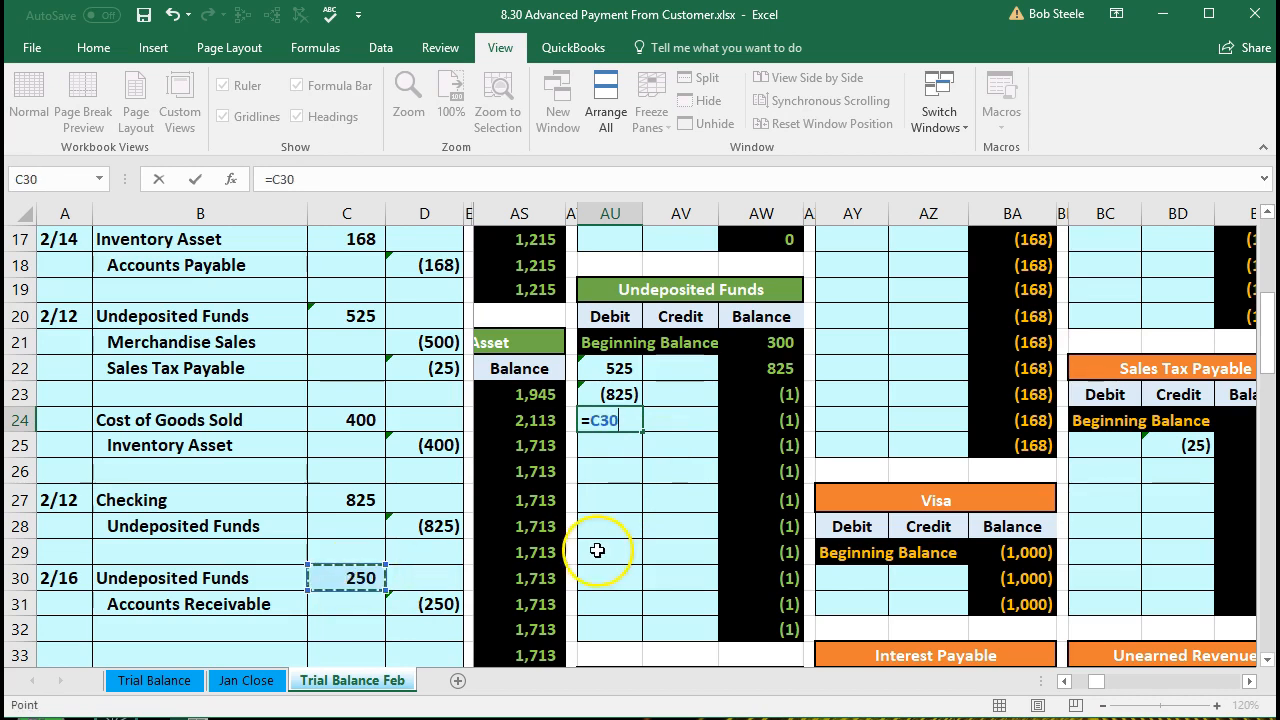
pyautogui.press('Return')
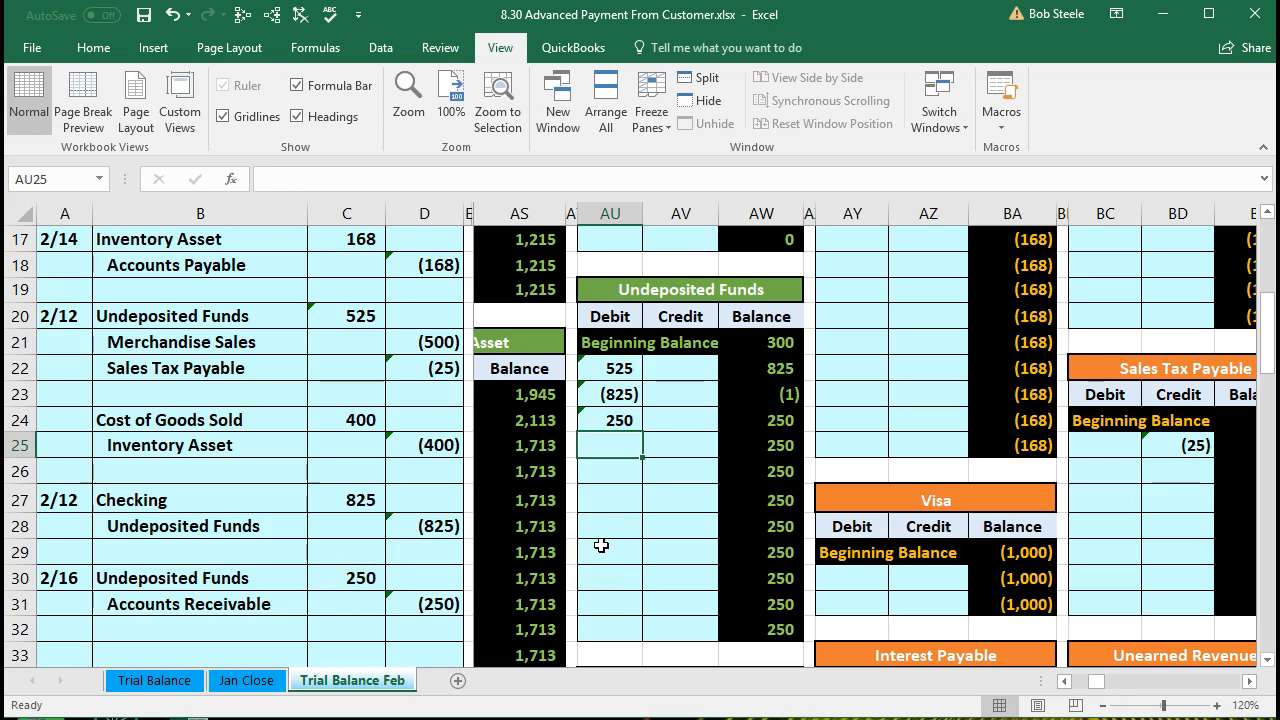
# Step: Move the 2/12 Undeposited Funds posting to the credit column by clearing AU23 and linking AV23 to D28
pyautogui.click(612, 394)
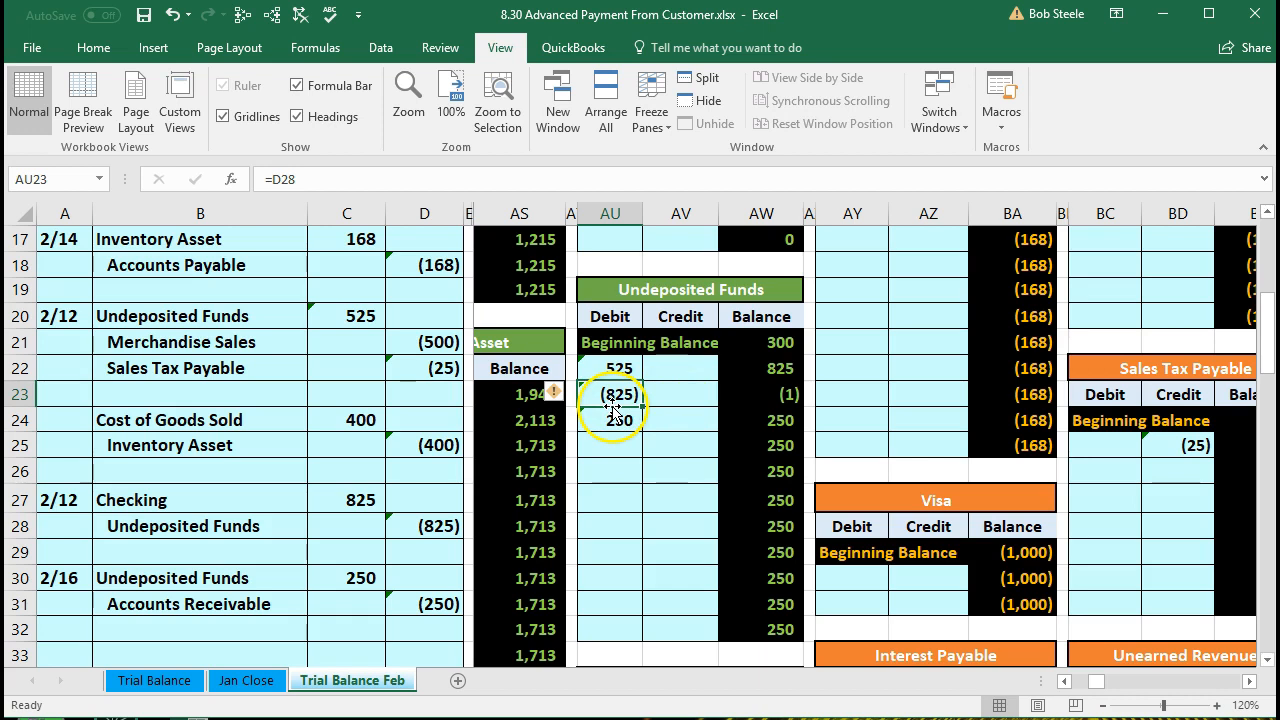
pyautogui.press('Delete')
pyautogui.press('Right')
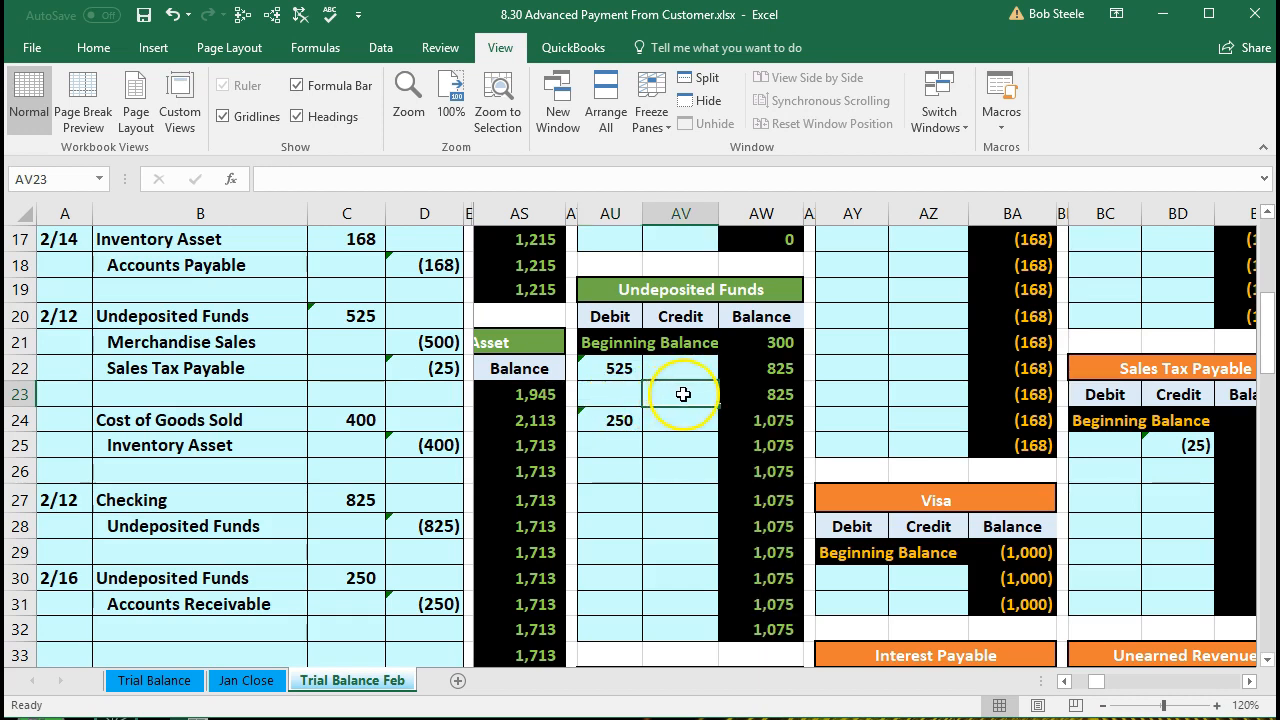
pyautogui.write('=')
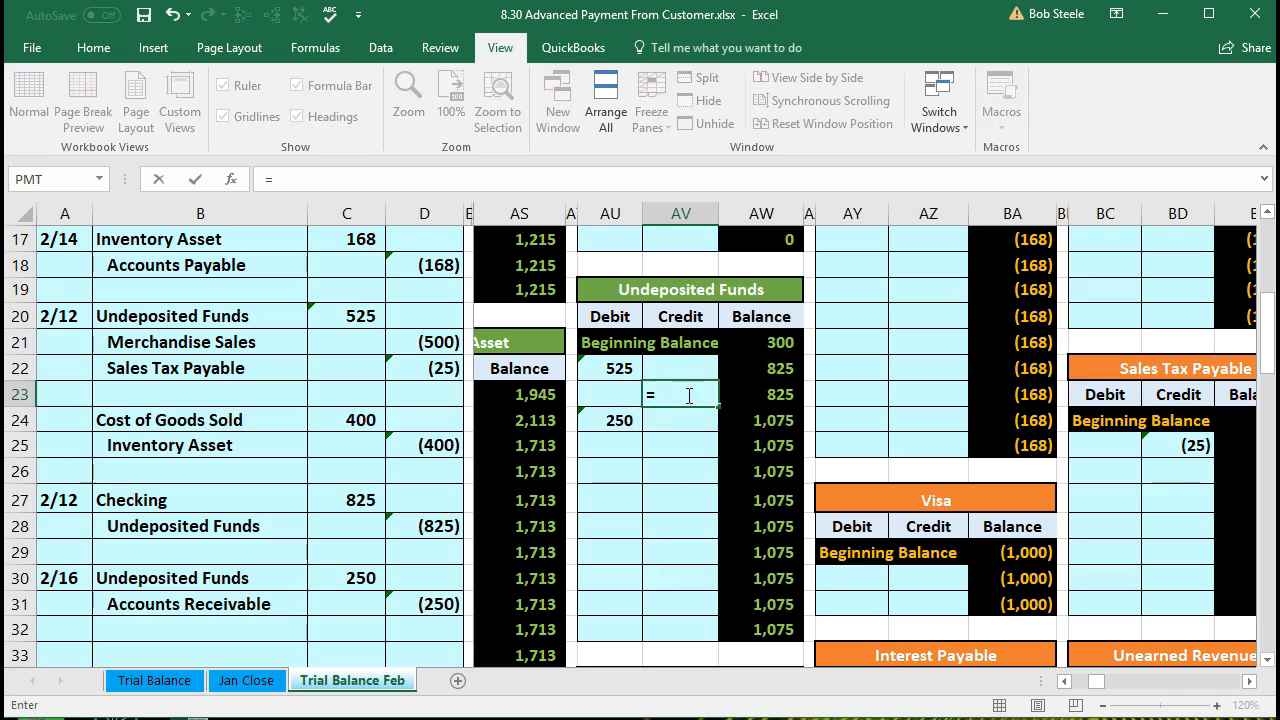
pyautogui.click(425, 527)
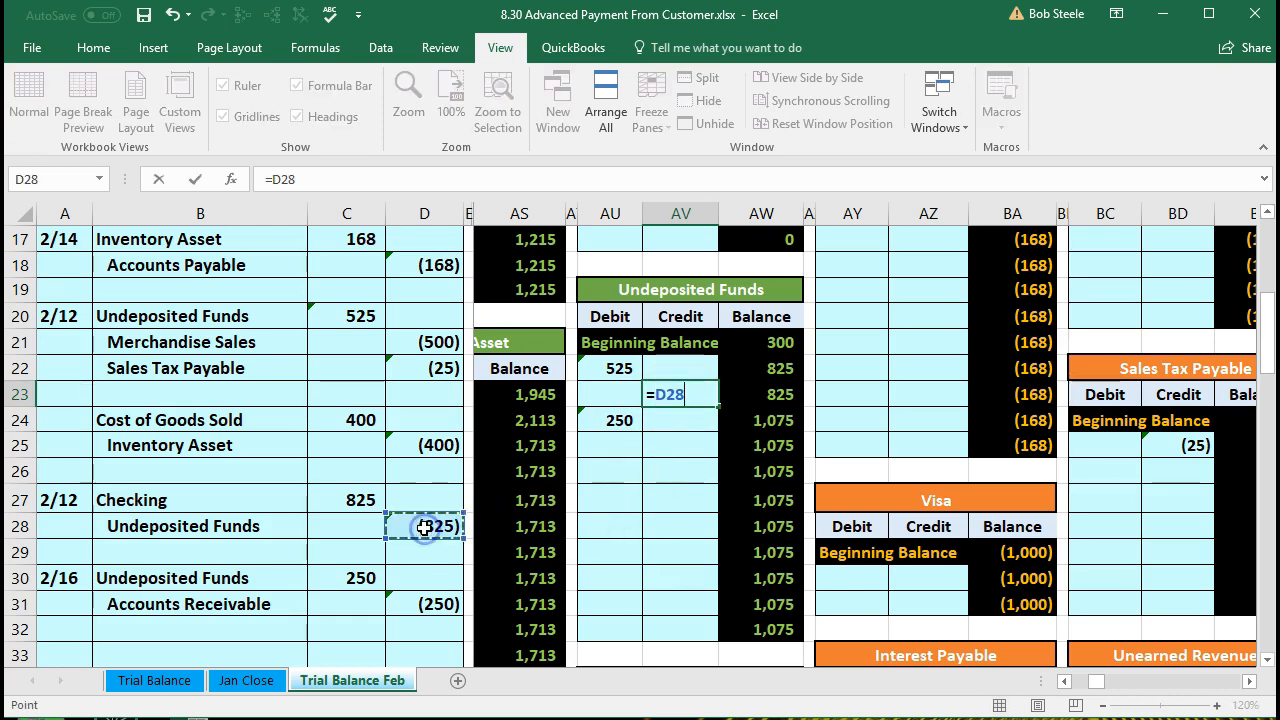
pyautogui.press('Return')
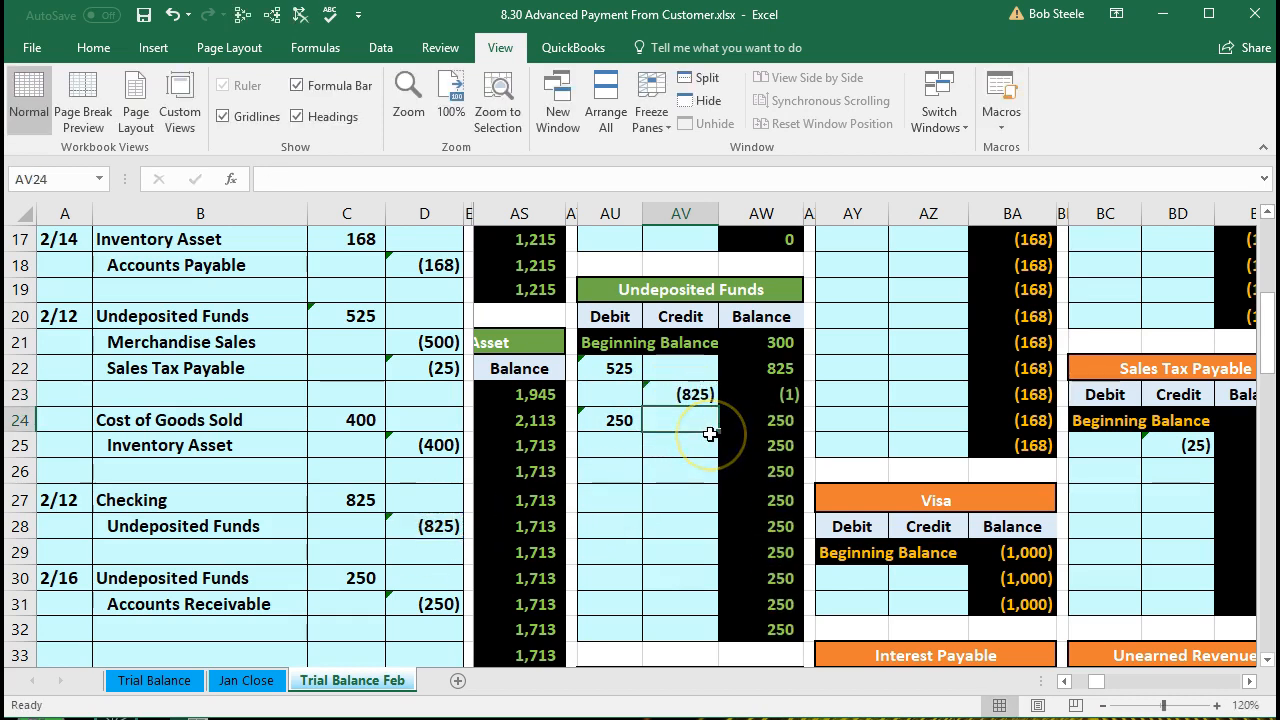
# Step: Check the Undeposited Funds ledger balance in AW24 and compare it with that account's trial balance amount in AK10
pyautogui.click(735, 428)
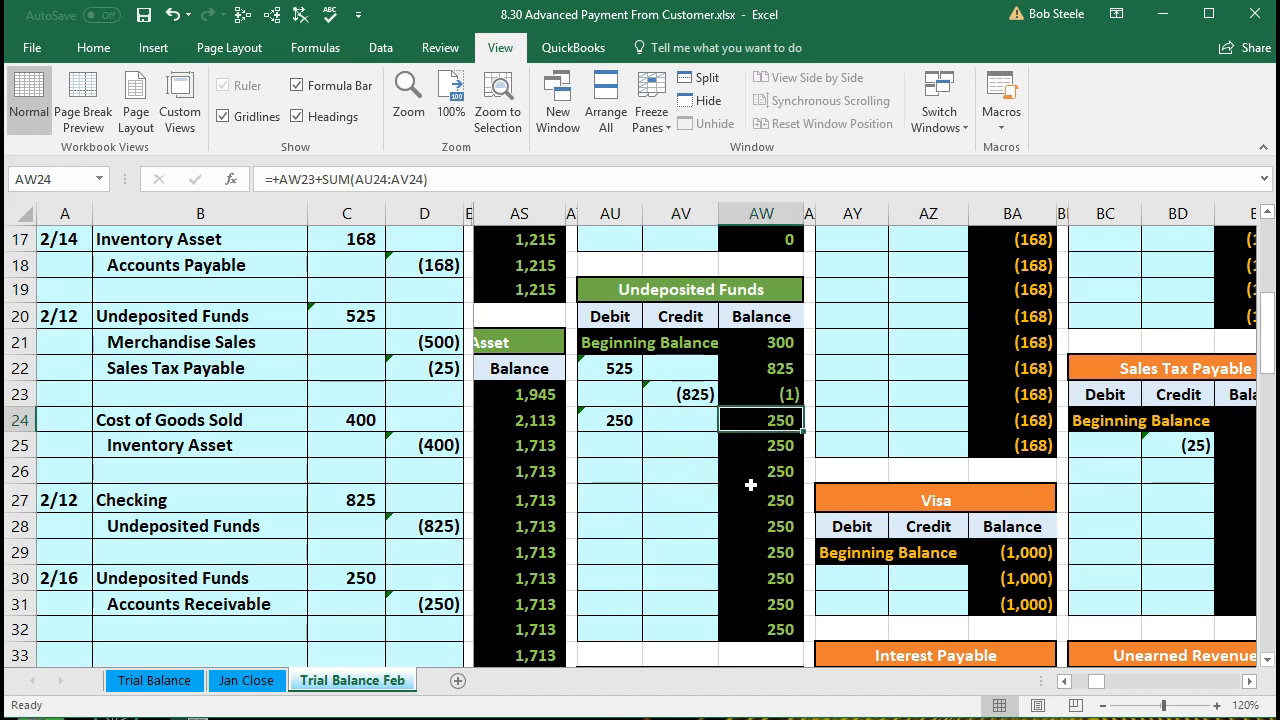
pyautogui.press('Left')
pyautogui.press('Left')
pyautogui.press('Left')
pyautogui.press('Left')
pyautogui.press('Left')
pyautogui.press('Left')
pyautogui.press('Left')
pyautogui.press('Left')
pyautogui.press('Left')
pyautogui.press('Left')
pyautogui.press('Left')
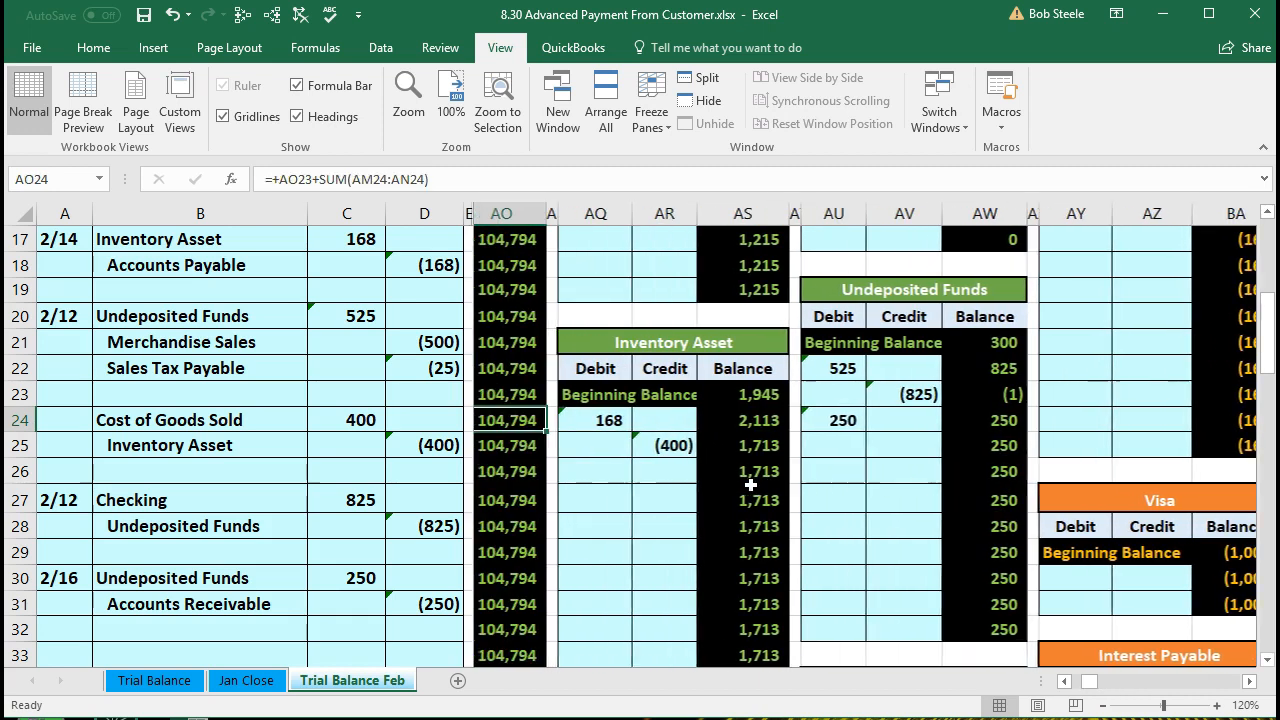
pyautogui.press('Left')
pyautogui.press('Left')
pyautogui.press('Left')
pyautogui.press('Left')
pyautogui.press('Left')
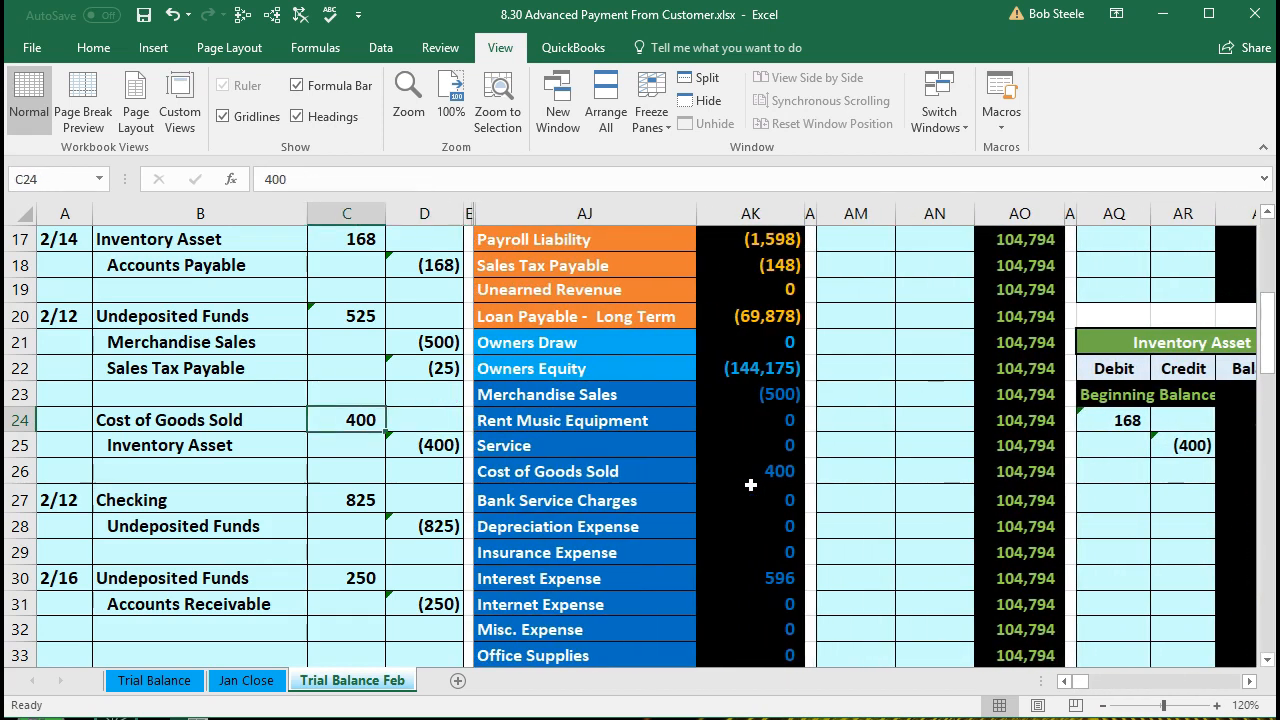
pyautogui.scroll(4, 750, 485)
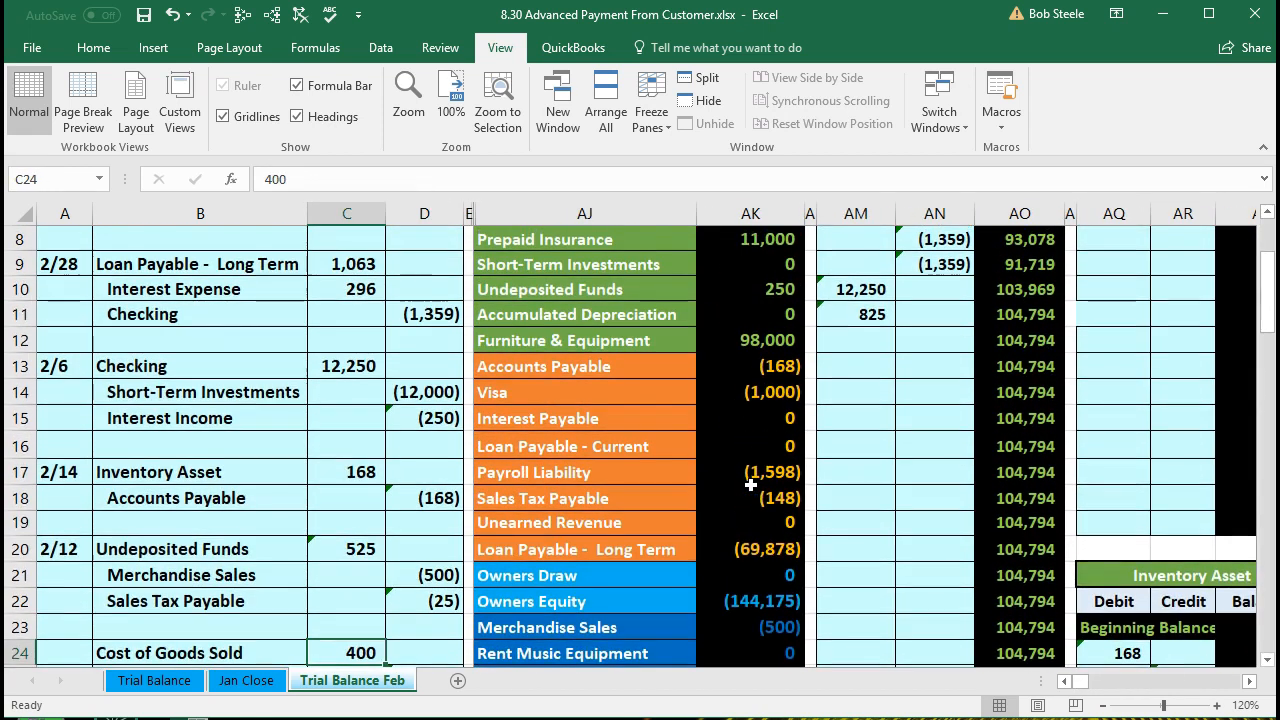
pyautogui.click(747, 366)
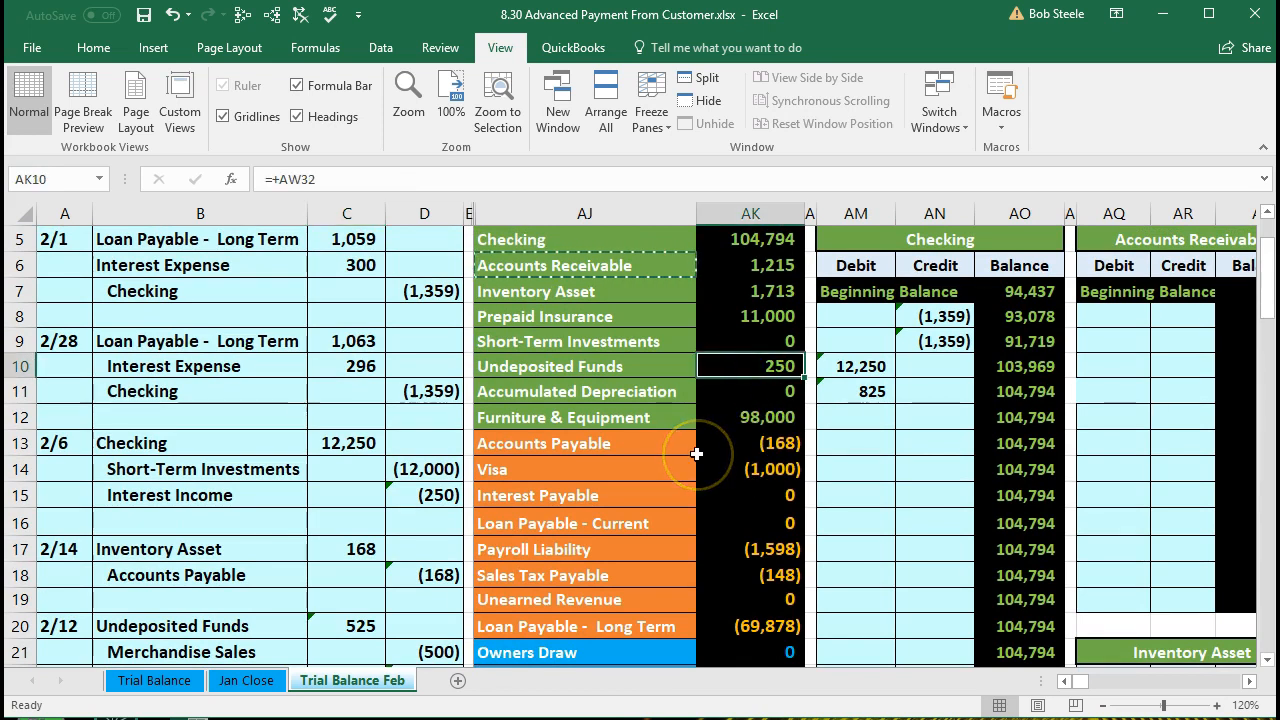
# Step: Review the 2/16 Accounts Receivable credit line in B31:D31 and find that account in the trial balance
pyautogui.scroll(-3, 697, 453)
pyautogui.scroll(-2, 697, 453)
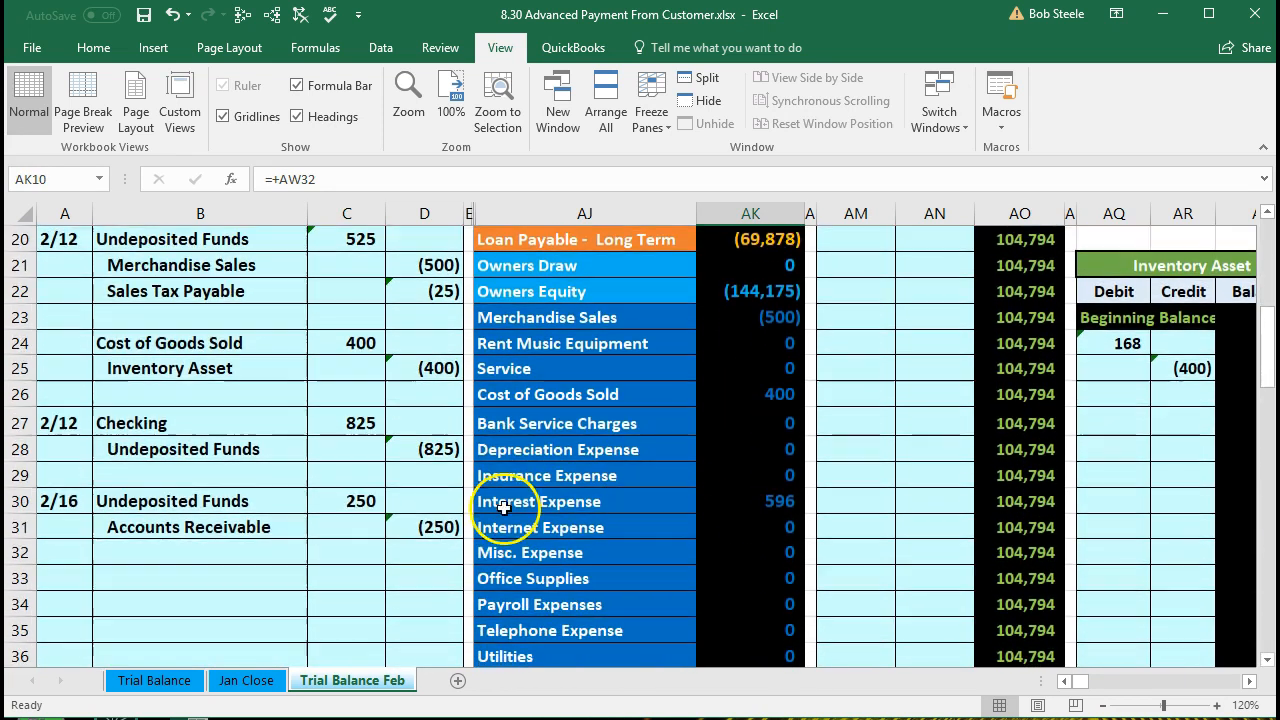
pyautogui.click(260, 522)
pyautogui.moveTo(260, 522); pyautogui.dragTo(420, 528)
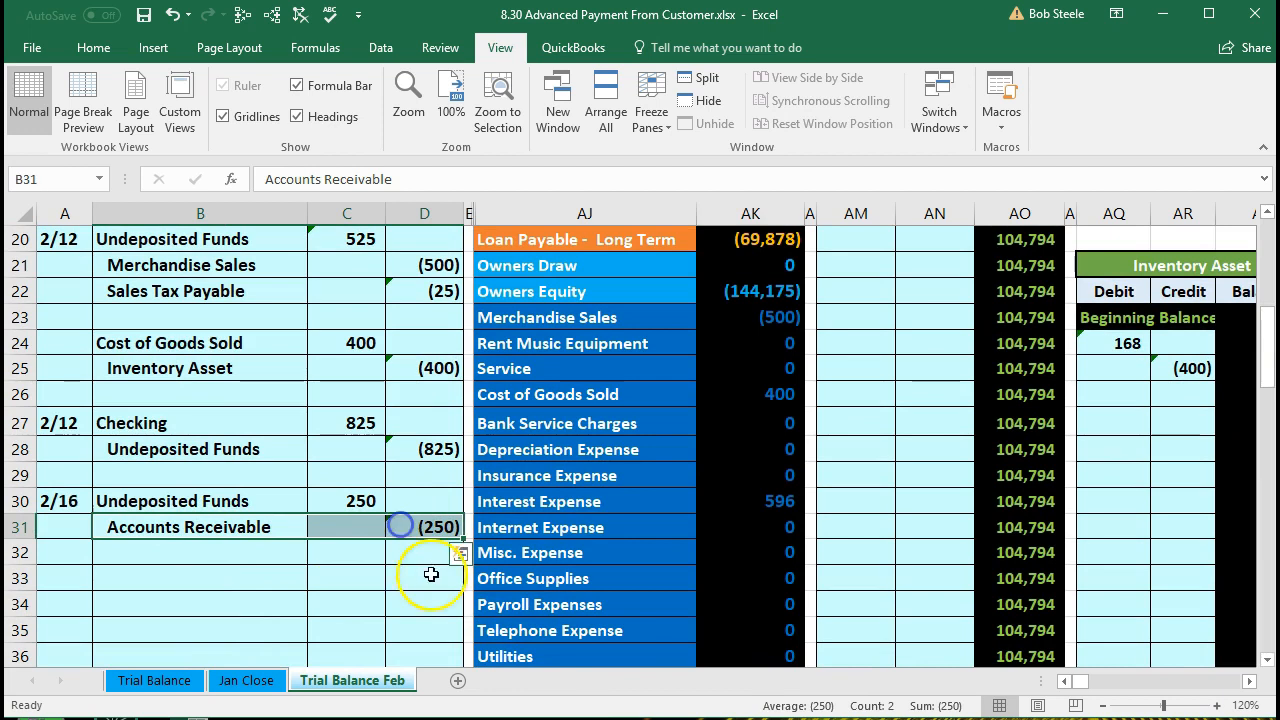
pyautogui.scroll(6, 434, 577)
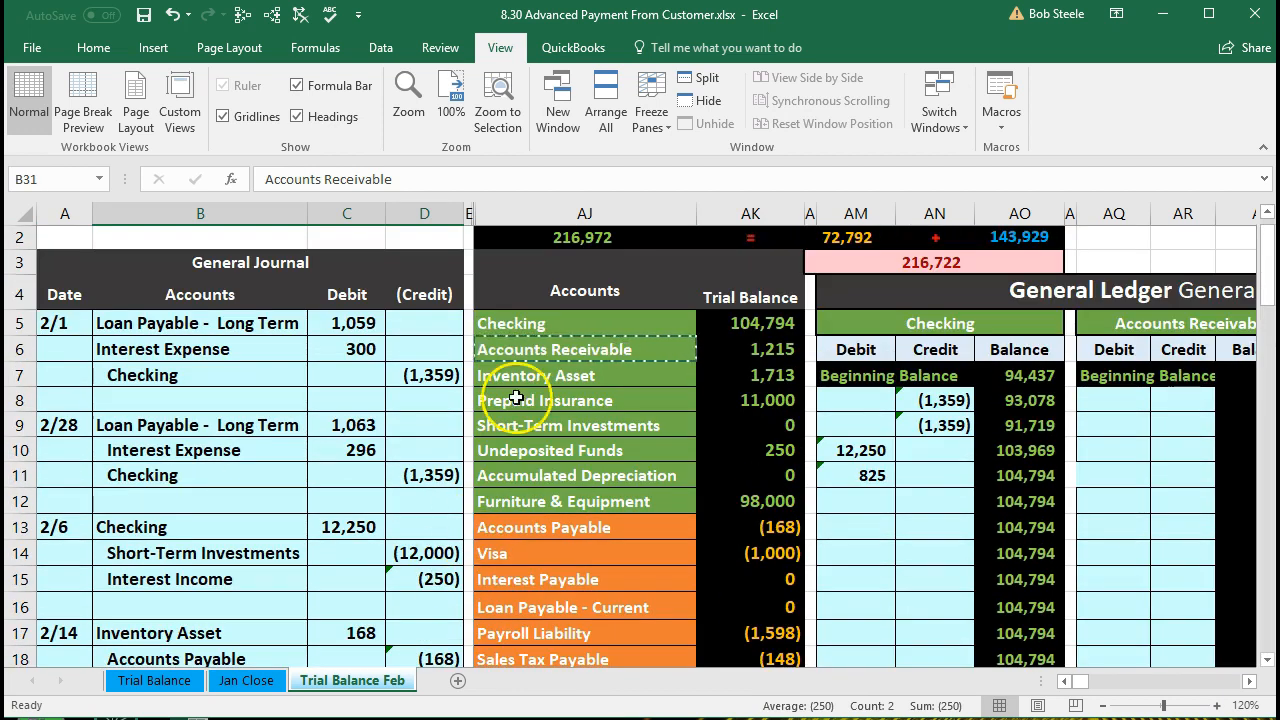
pyautogui.click(626, 348)
pyautogui.hotkey('ctrl', 'c')
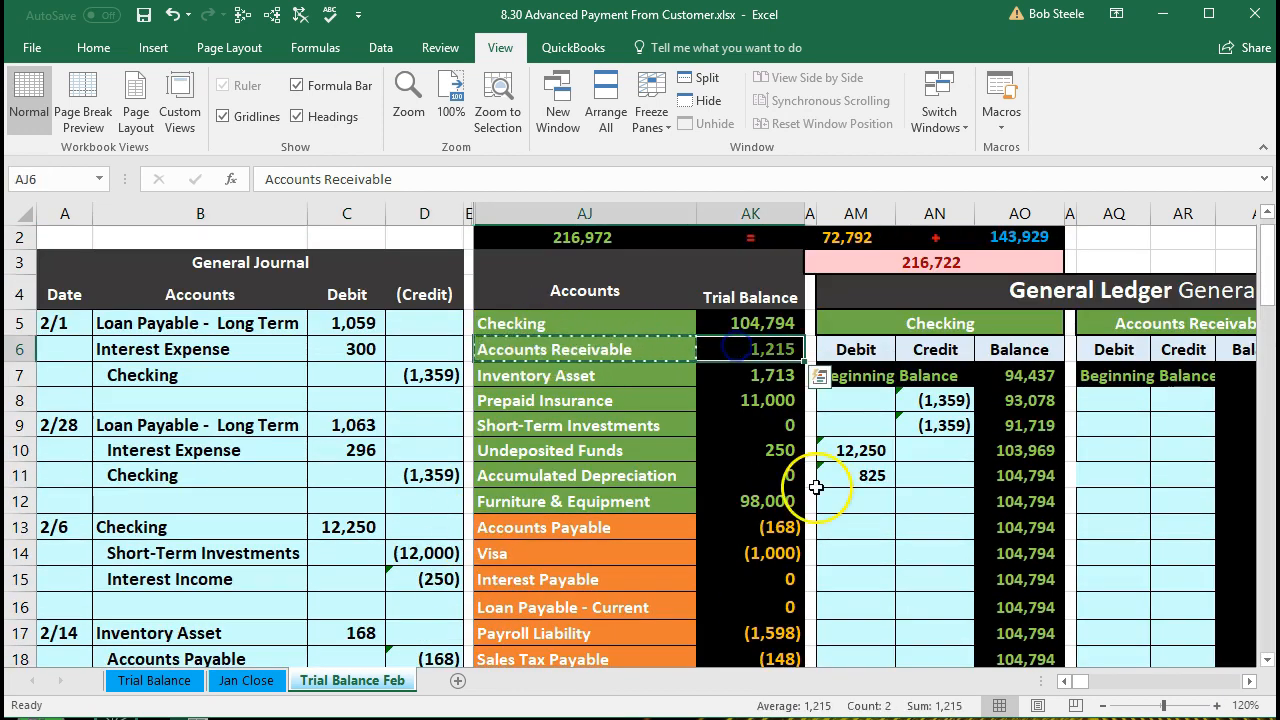
# Step: Post the 2/16 credit to the Accounts Receivable ledger account by linking AR8 to journal cell D31
pyautogui.click(857, 510)
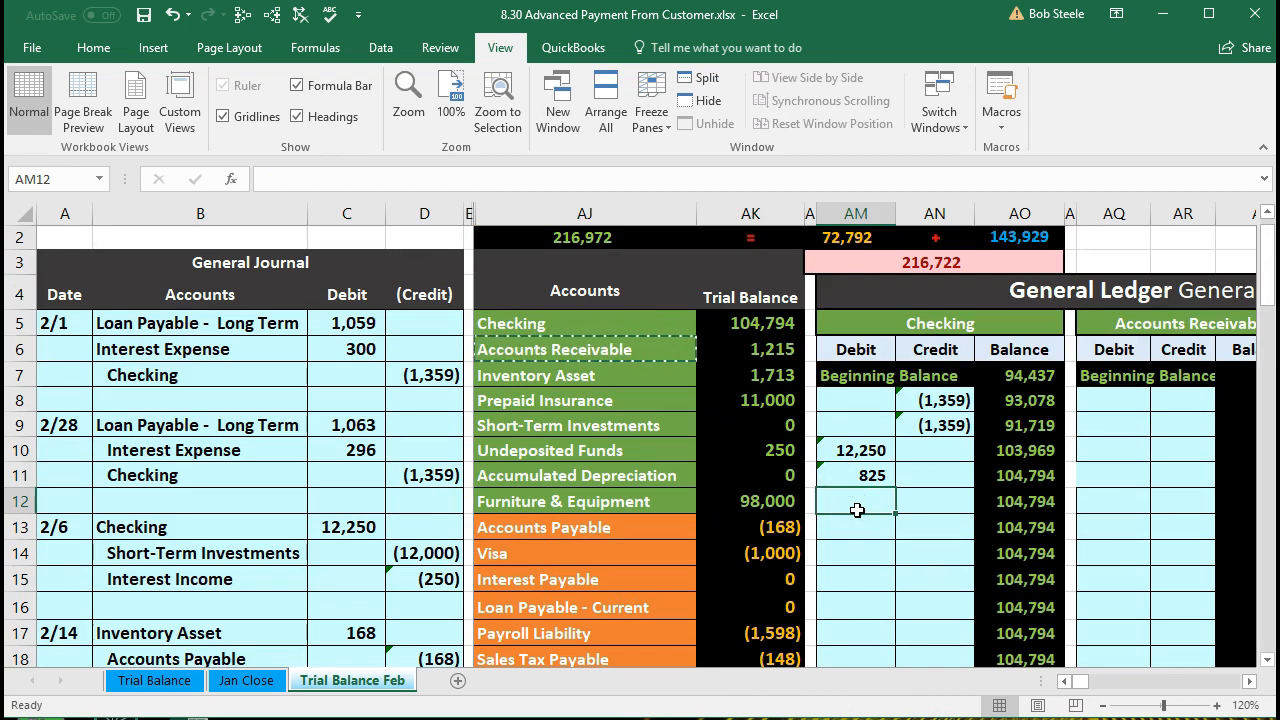
pyautogui.press('Right')
pyautogui.press('Right')
pyautogui.press('Right')
pyautogui.press('Right')
pyautogui.press('Right')
pyautogui.press('Right')
pyautogui.press('Right')
pyautogui.press('Right')
pyautogui.press('Right')
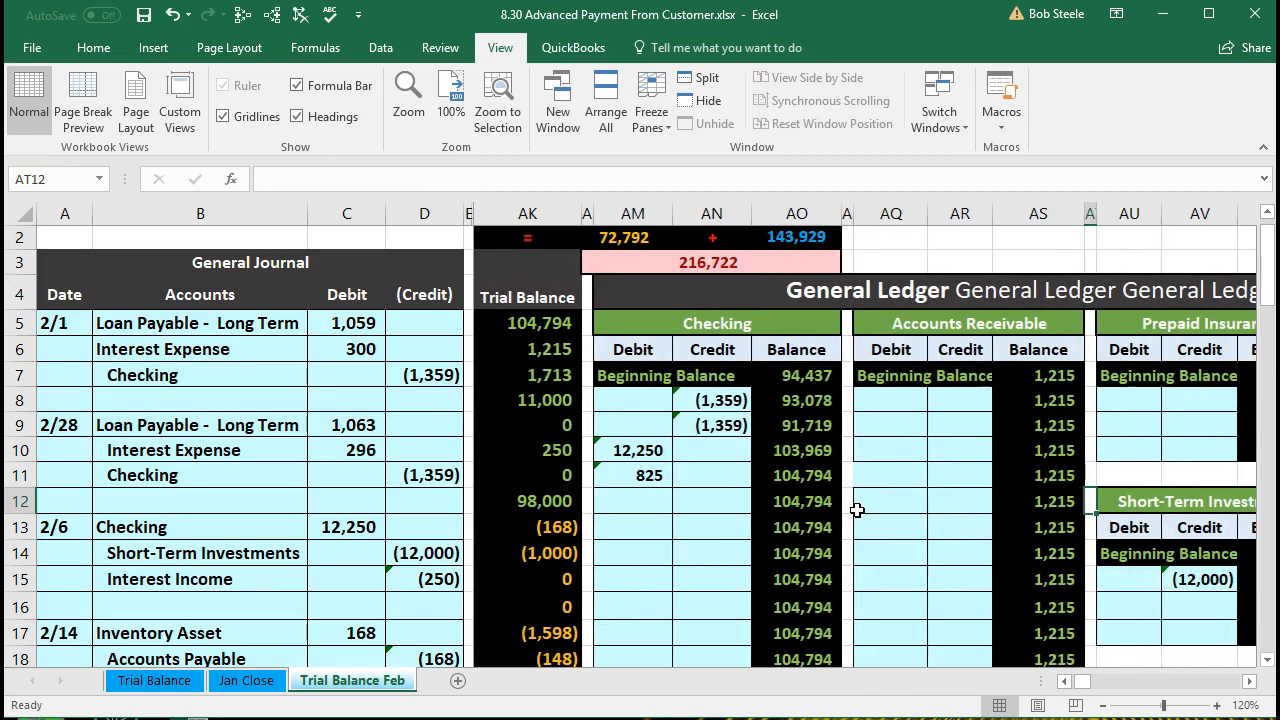
pyautogui.press('Right')
pyautogui.press('Right')
pyautogui.press('Right')
pyautogui.press('Right')
pyautogui.press('Right')
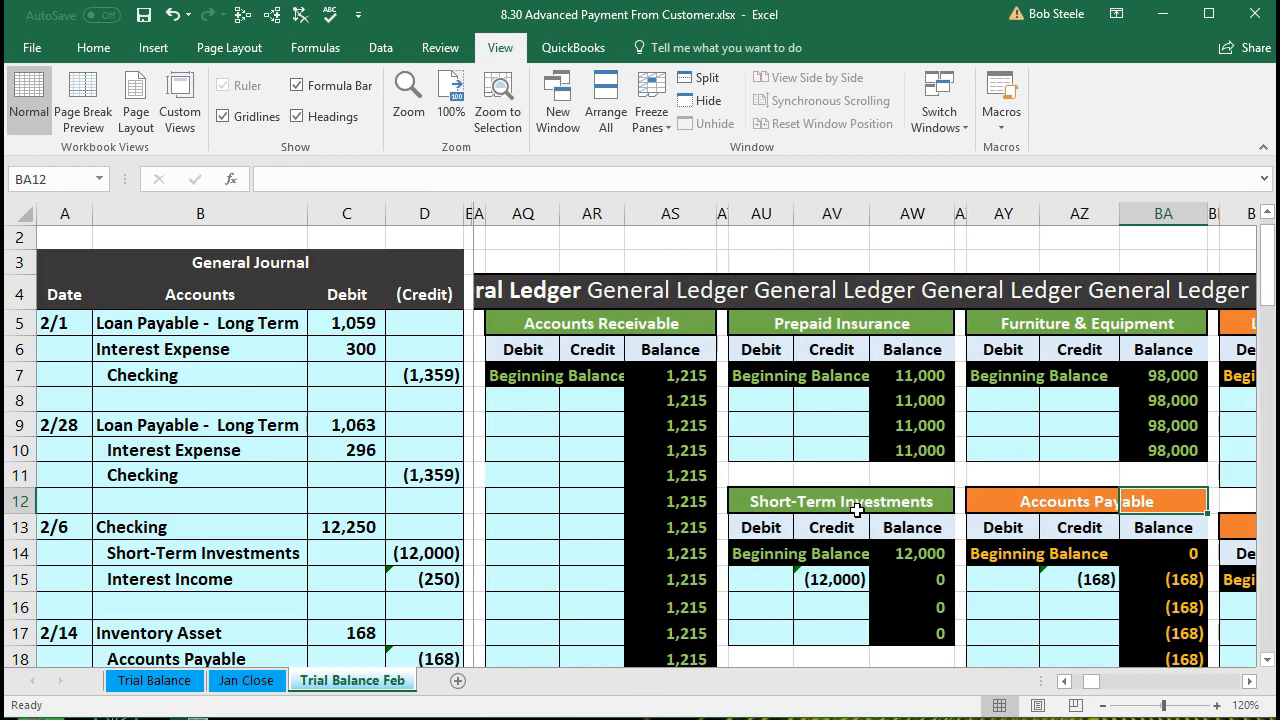
pyautogui.click(525, 400)
pyautogui.scroll(-3, 500, 520)
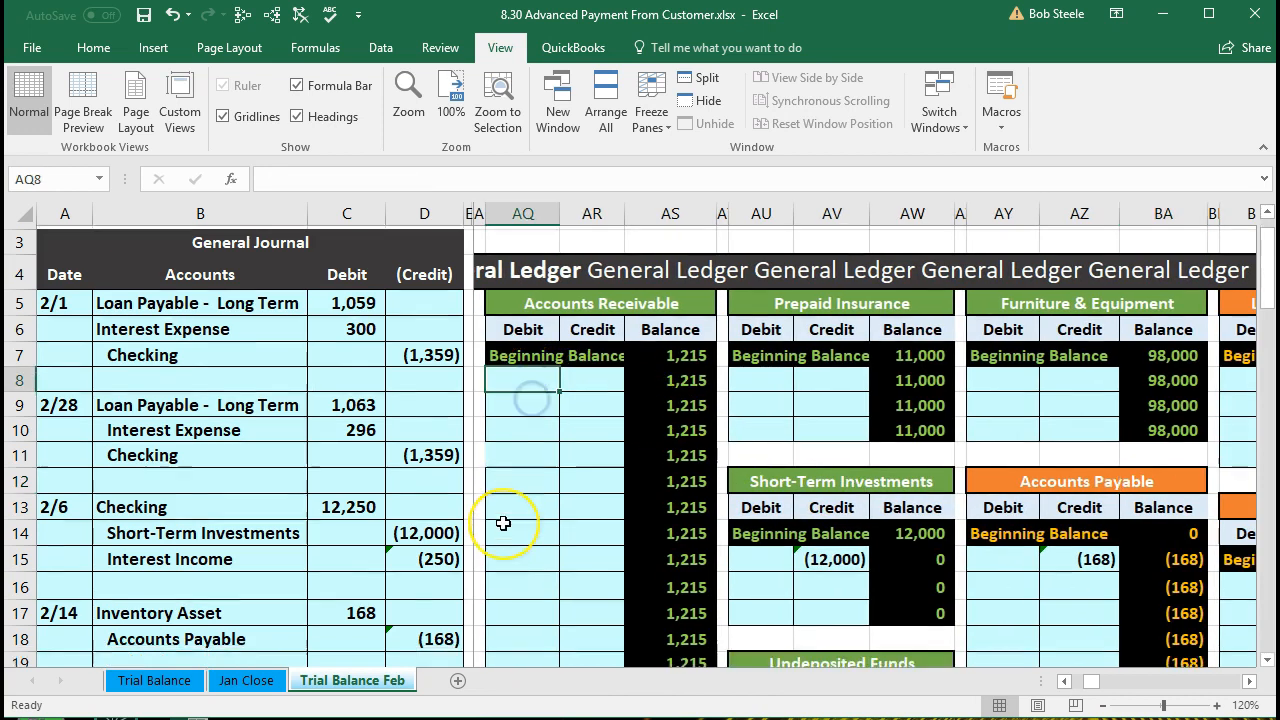
pyautogui.scroll(-2, 503, 524)
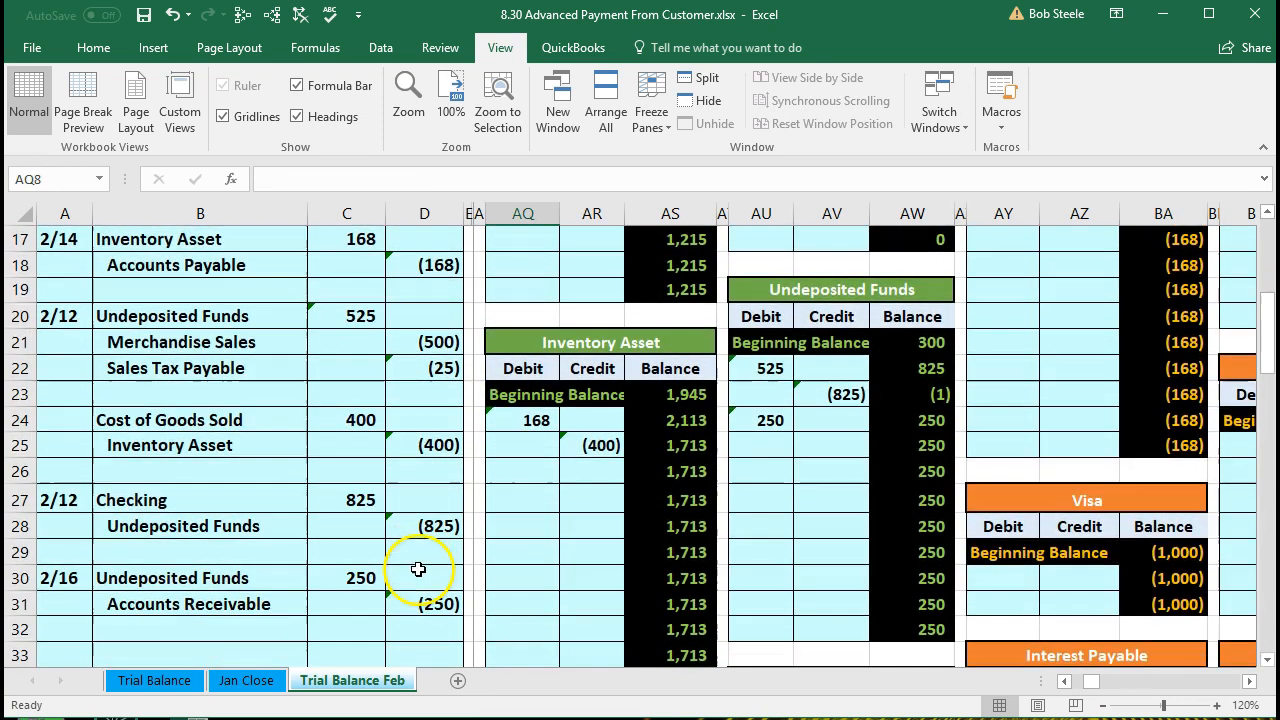
pyautogui.click(428, 603)
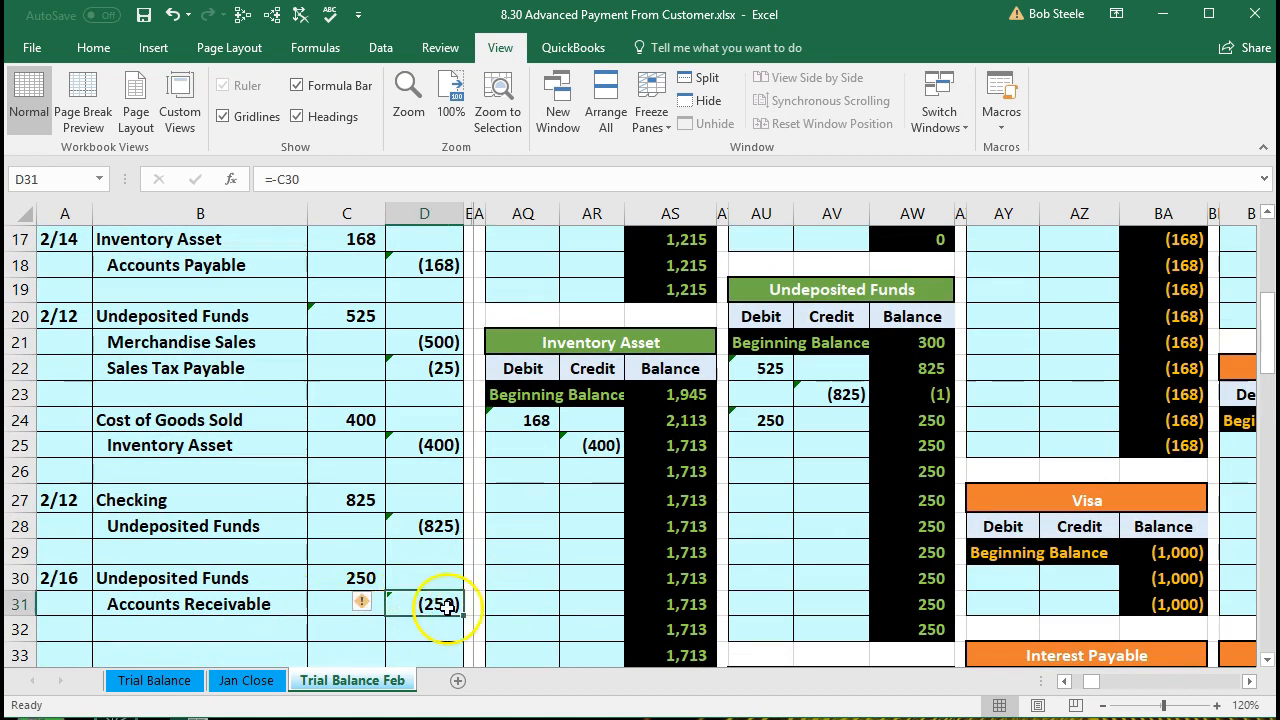
pyautogui.scroll(4, 470, 595)
pyautogui.click(596, 313)
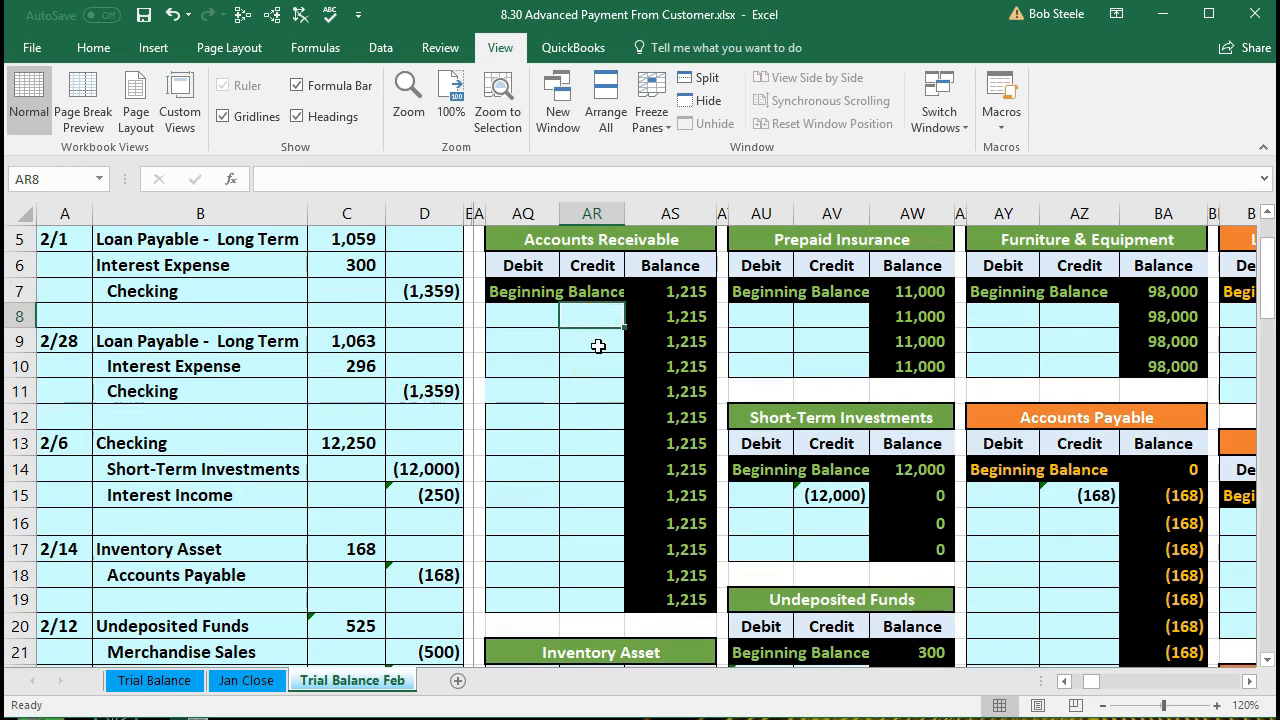
pyautogui.write('=')
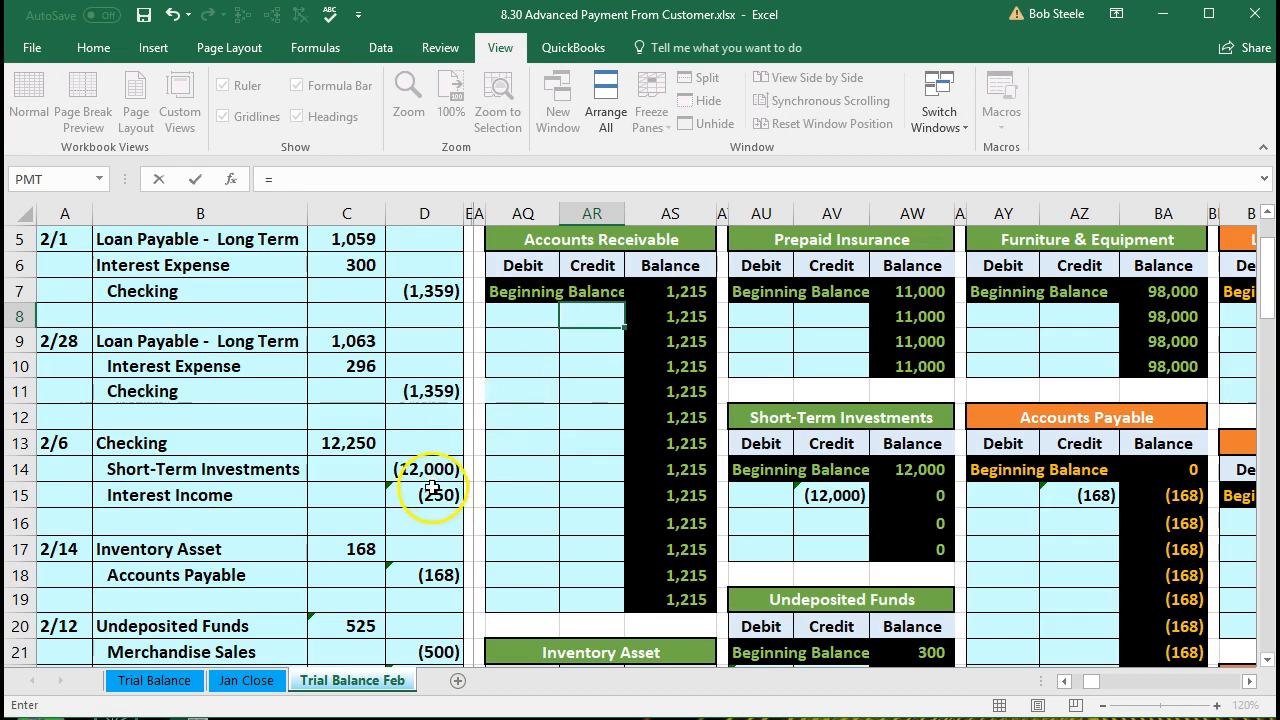
pyautogui.scroll(-3, 432, 488)
pyautogui.scroll(-2, 428, 491)
pyautogui.click(428, 524)
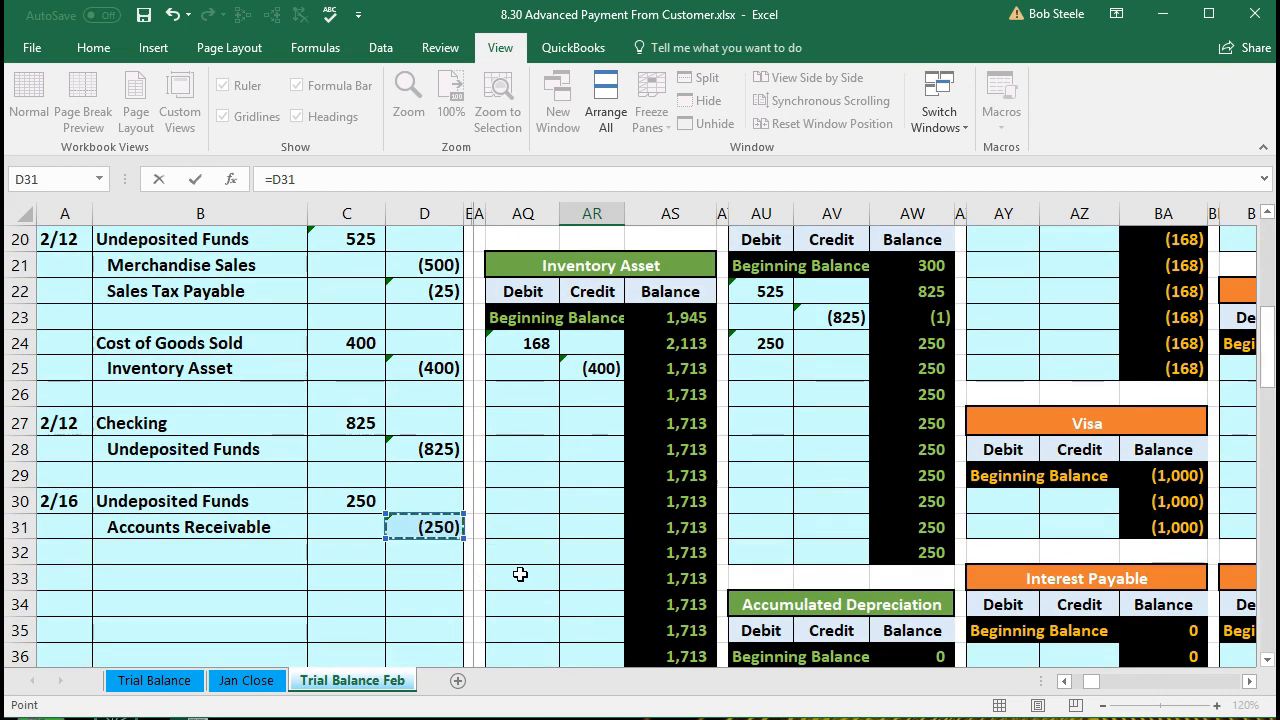
pyautogui.press('Return')
# Step: Check the Accounts Receivable ledger balance in AS8 and compare it with that account's trial balance amount in AK6
pyautogui.scroll(3, 520, 491)
pyautogui.click(617, 488)
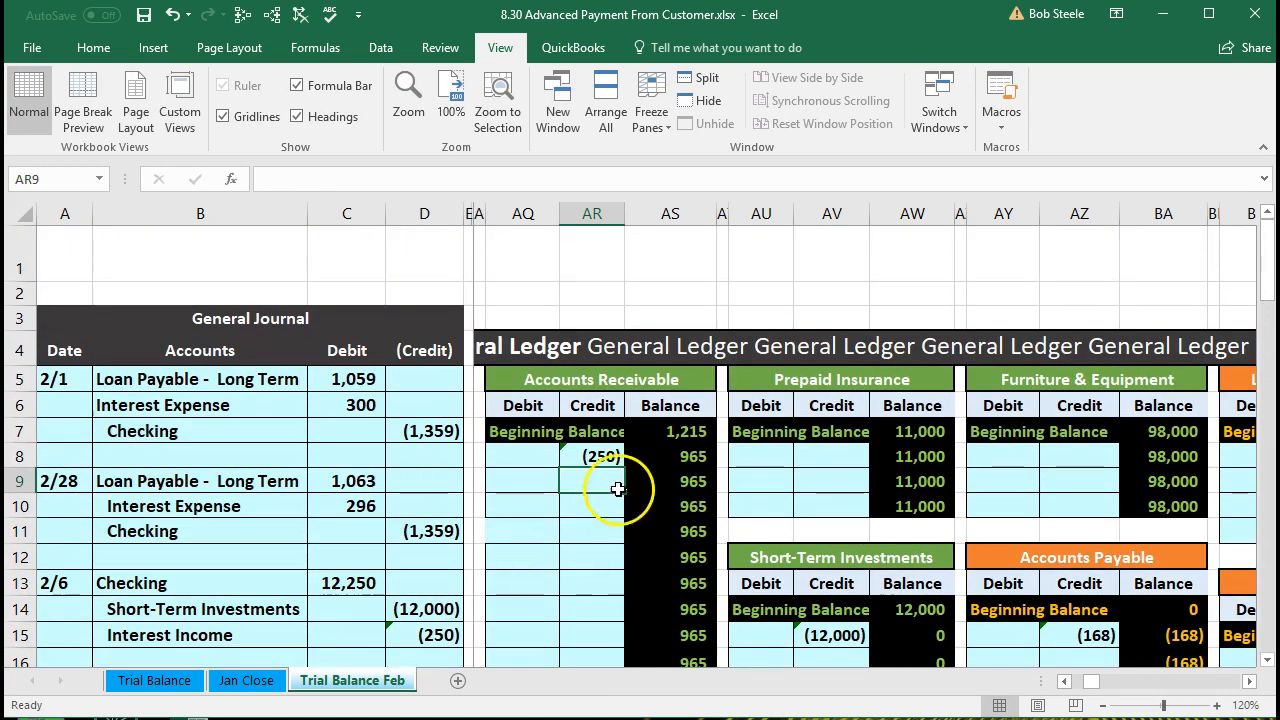
pyautogui.click(662, 457)
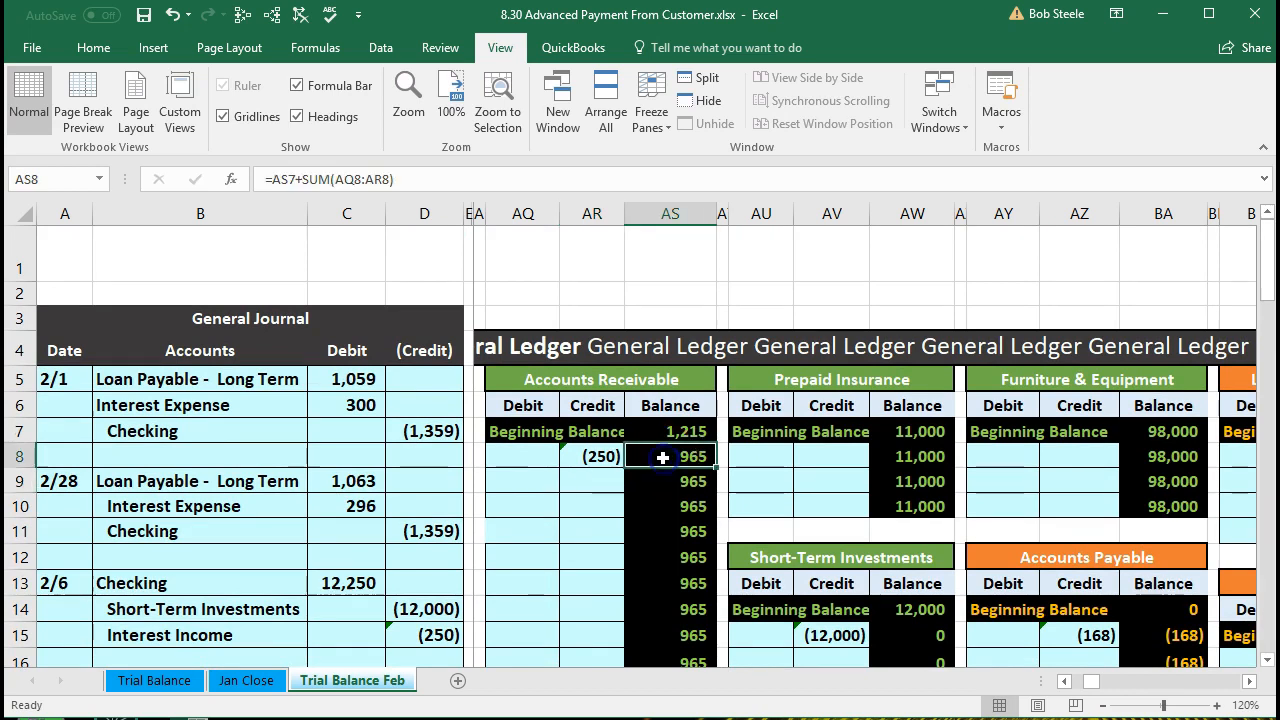
pyautogui.press('Left')
pyautogui.press('Left')
pyautogui.press('Left')
pyautogui.press('Left')
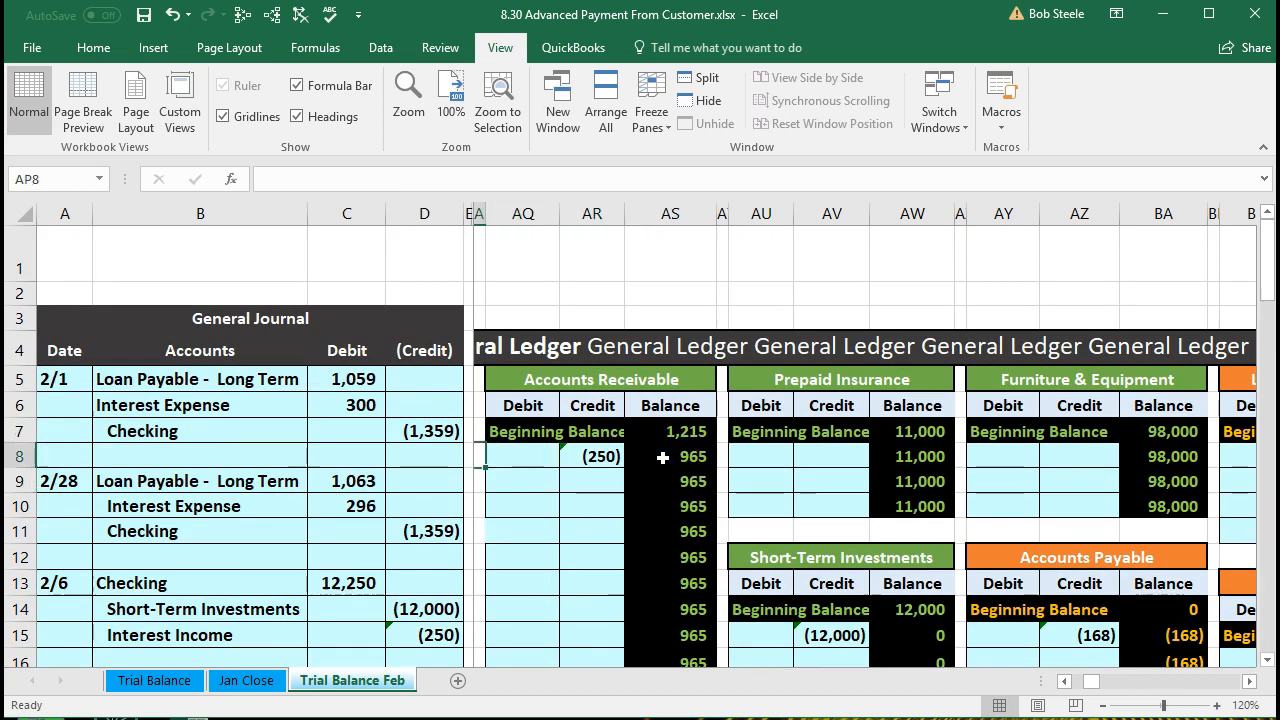
pyautogui.press('Left')
pyautogui.press('Left')
pyautogui.press('Left')
pyautogui.press('Left')
pyautogui.press('Left')
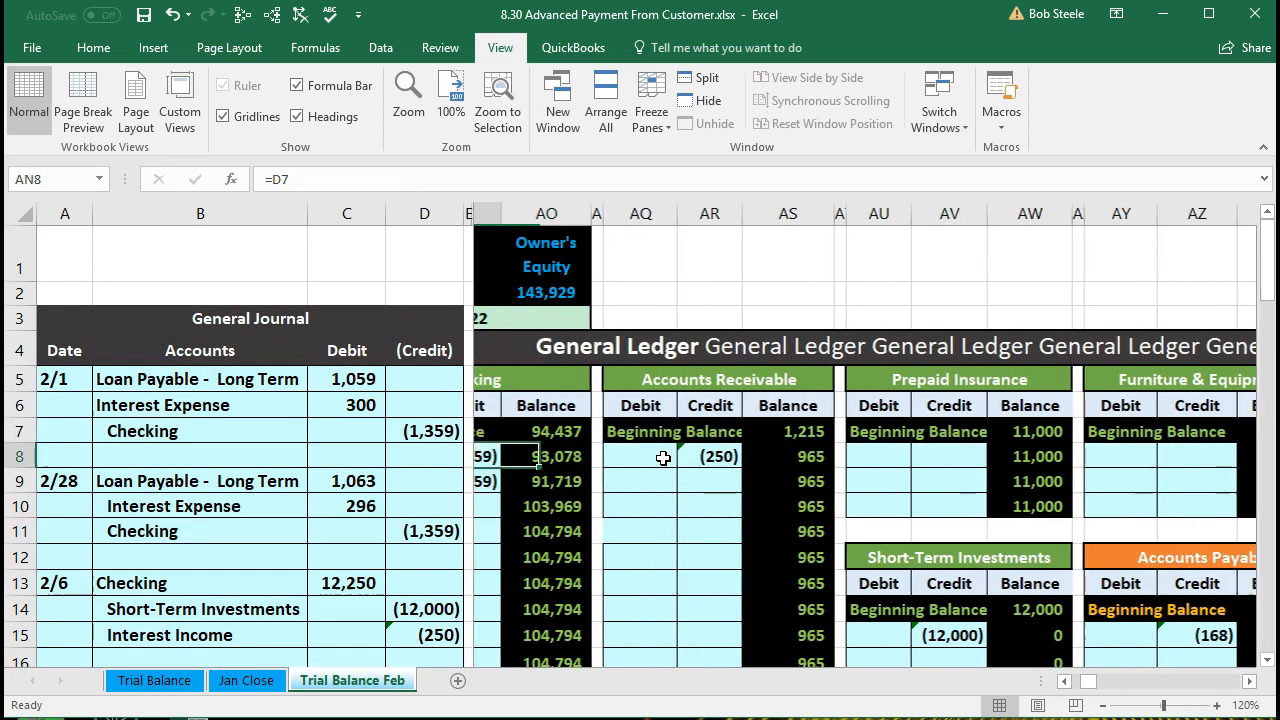
pyautogui.press('Right')
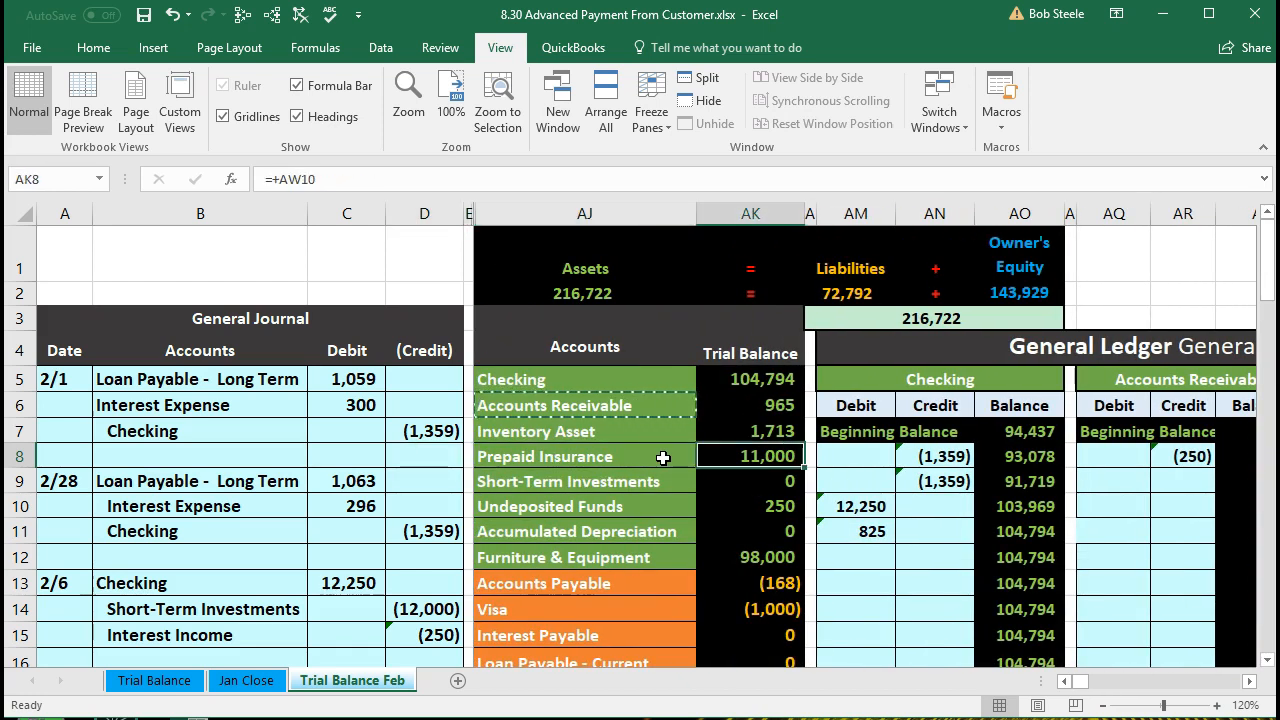
pyautogui.press('Up')
pyautogui.press('Up')
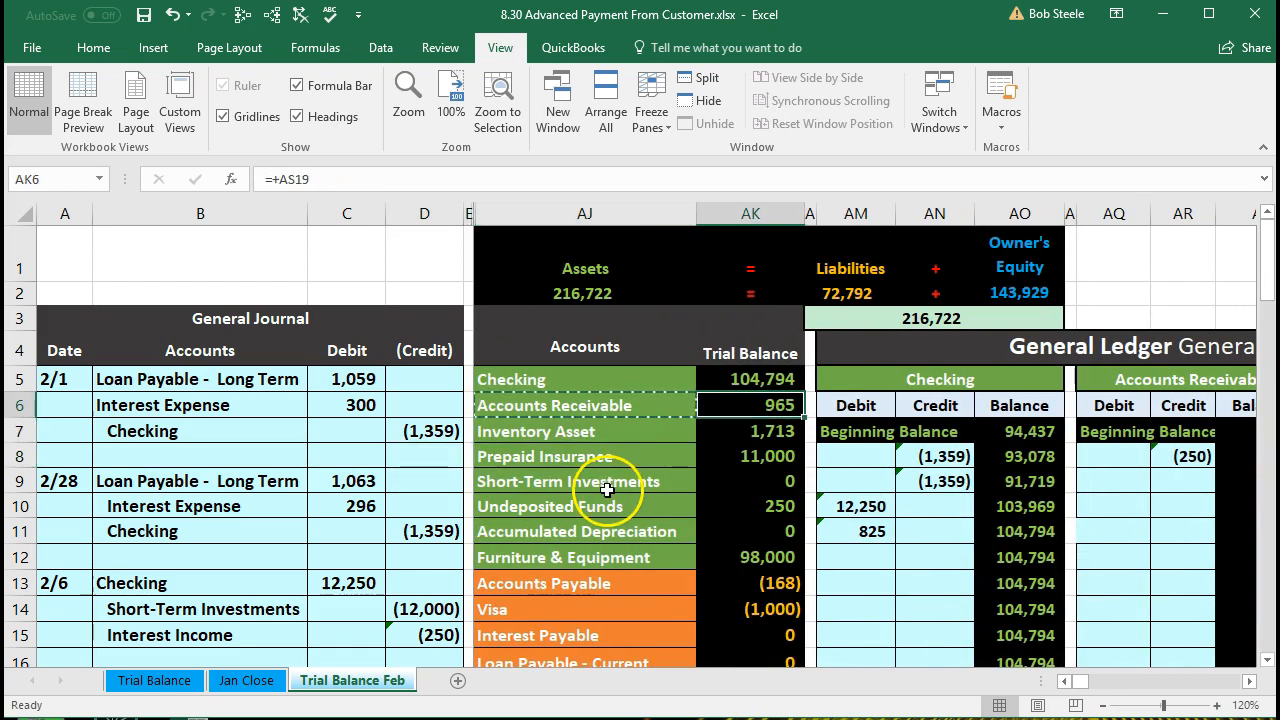
pyautogui.moveTo(585, 402); pyautogui.dragTo(728, 411)
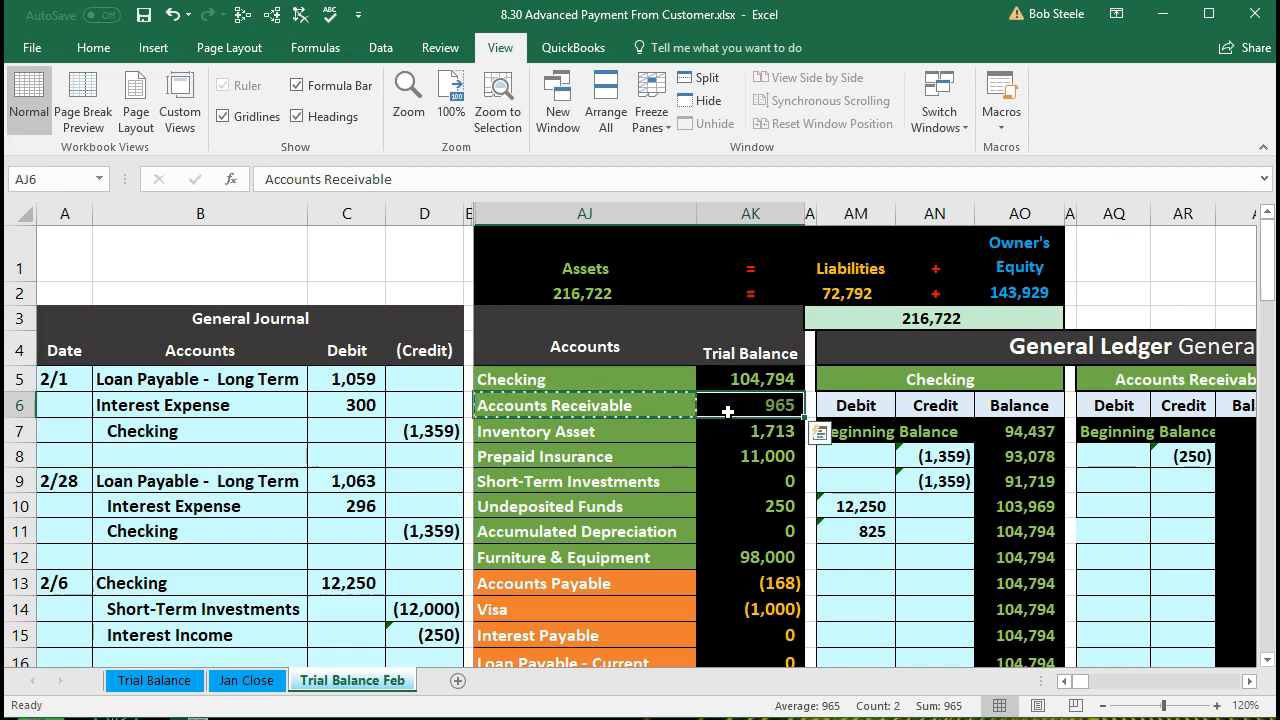
pyautogui.click(728, 411)
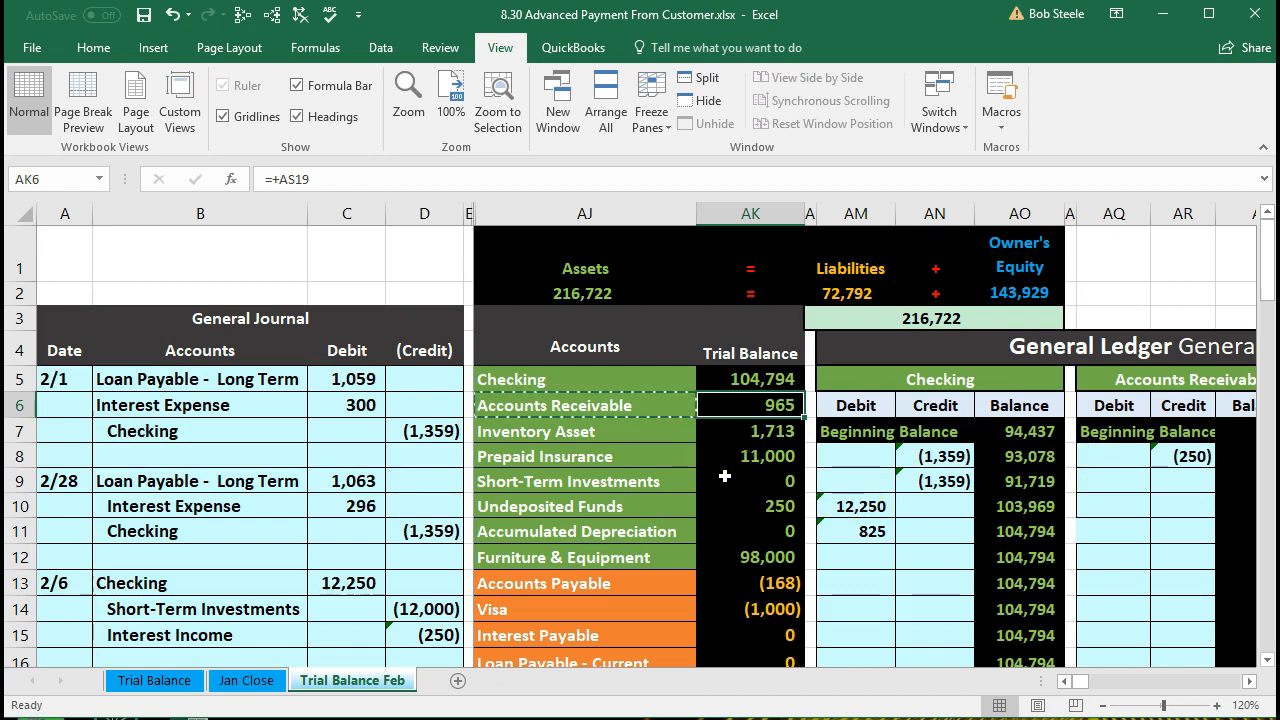
# Step: Post the 2/16 credit to Anderson Guitars in the Accounts Receivable subsidiary ledger by linking CS10 to journal cell D31
pyautogui.press('Right')
pyautogui.press('Right')
pyautogui.press('Right')
pyautogui.press('Right')
pyautogui.press('Right')
pyautogui.press('Right')
pyautogui.press('Right')
pyautogui.press('Right')
pyautogui.press('Right')
pyautogui.press('Right')
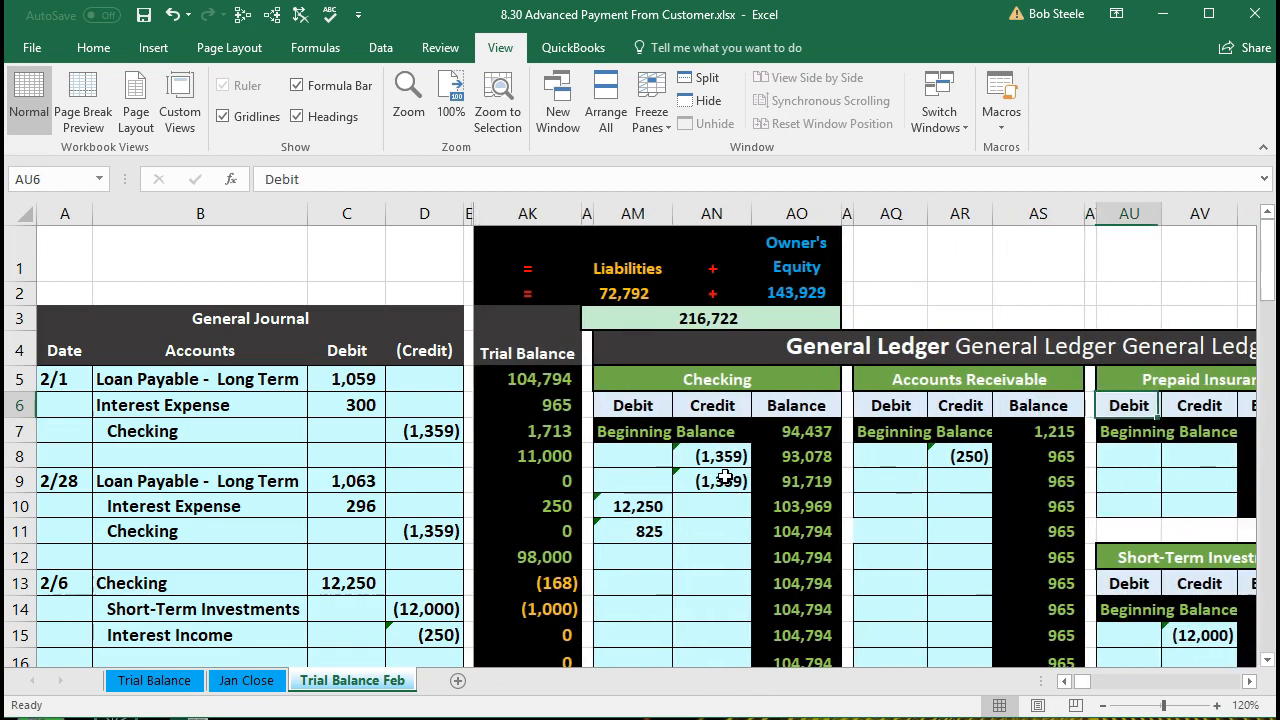
pyautogui.press('Right')
pyautogui.press('Right')
pyautogui.press('Right')
pyautogui.press('Right')
pyautogui.press('Right')
pyautogui.press('Right')
pyautogui.press('Right')
pyautogui.press('Right')
pyautogui.press('Right')
pyautogui.press('Right')
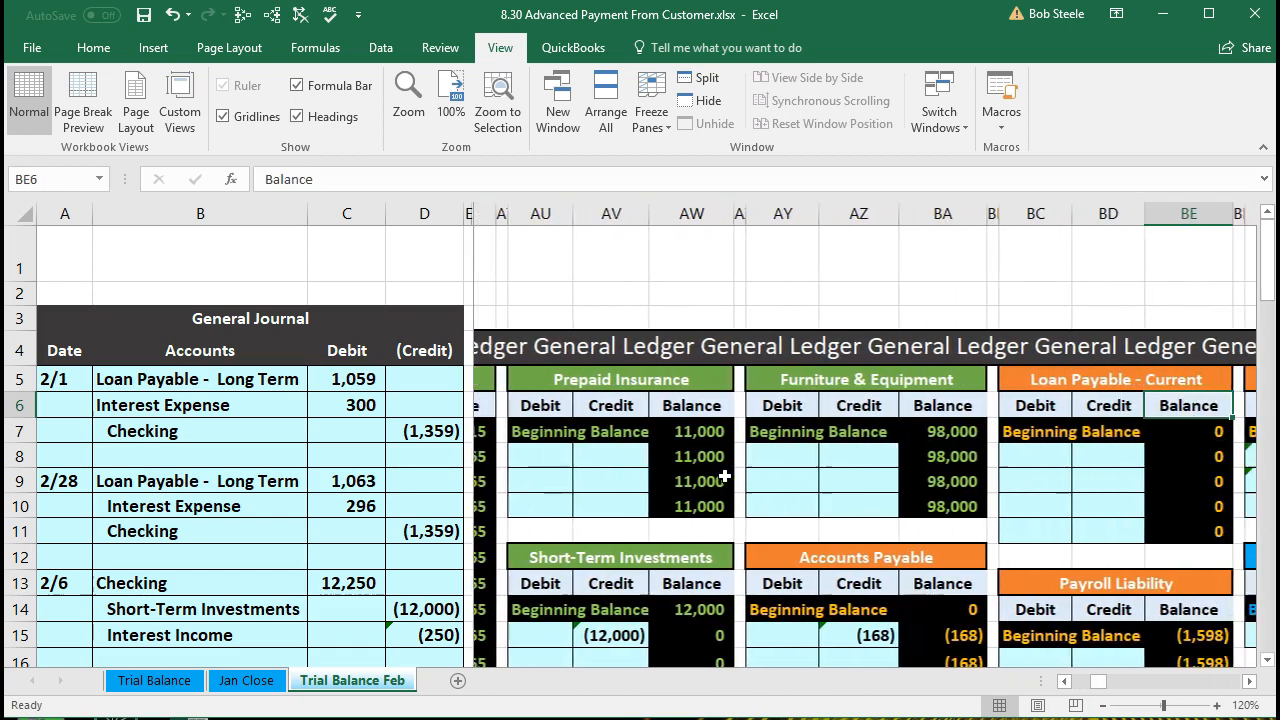
pyautogui.press('Right')
pyautogui.press('Right')
pyautogui.press('Right')
pyautogui.press('Right')
pyautogui.press('Right')
pyautogui.press('Right')
pyautogui.press('Right')
pyautogui.press('Right')
pyautogui.press('Right')
pyautogui.press('Right')
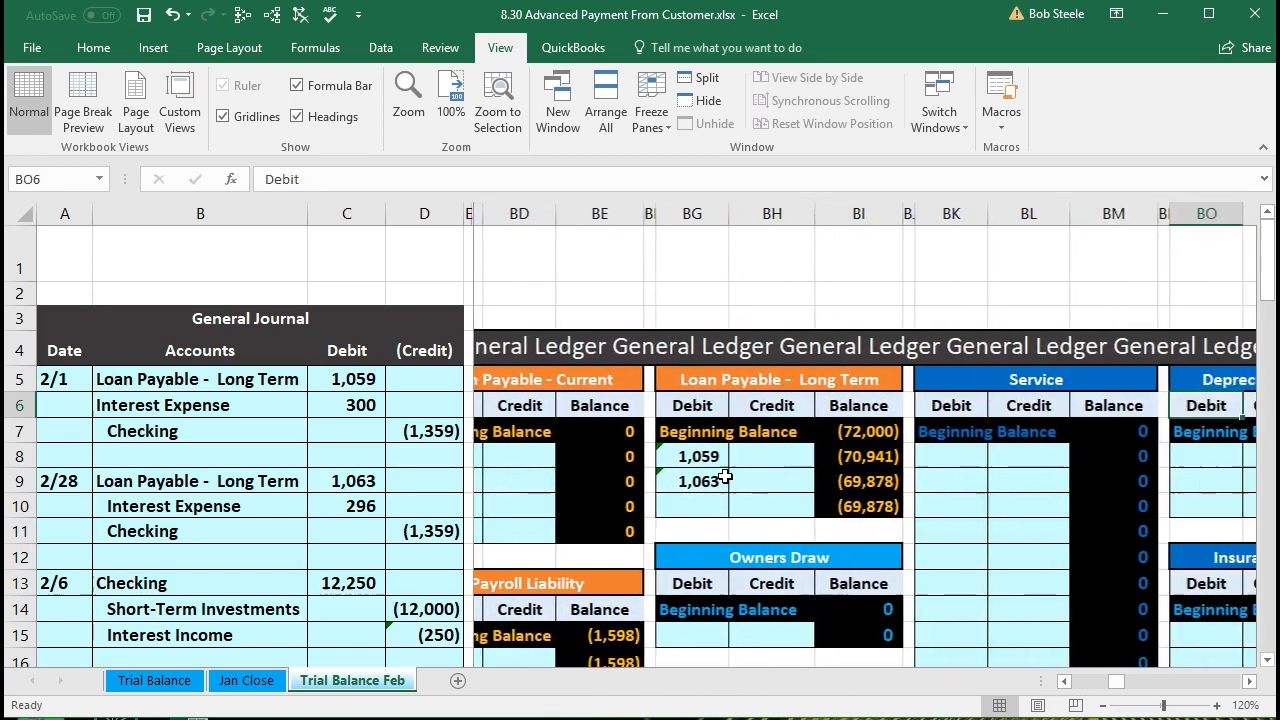
pyautogui.press('Right')
pyautogui.press('Right')
pyautogui.press('Right')
pyautogui.press('Right')
pyautogui.press('Right')
pyautogui.press('Right')
pyautogui.press('Right')
pyautogui.press('Right')
pyautogui.press('Right')
pyautogui.press('Right')
pyautogui.press('Right')
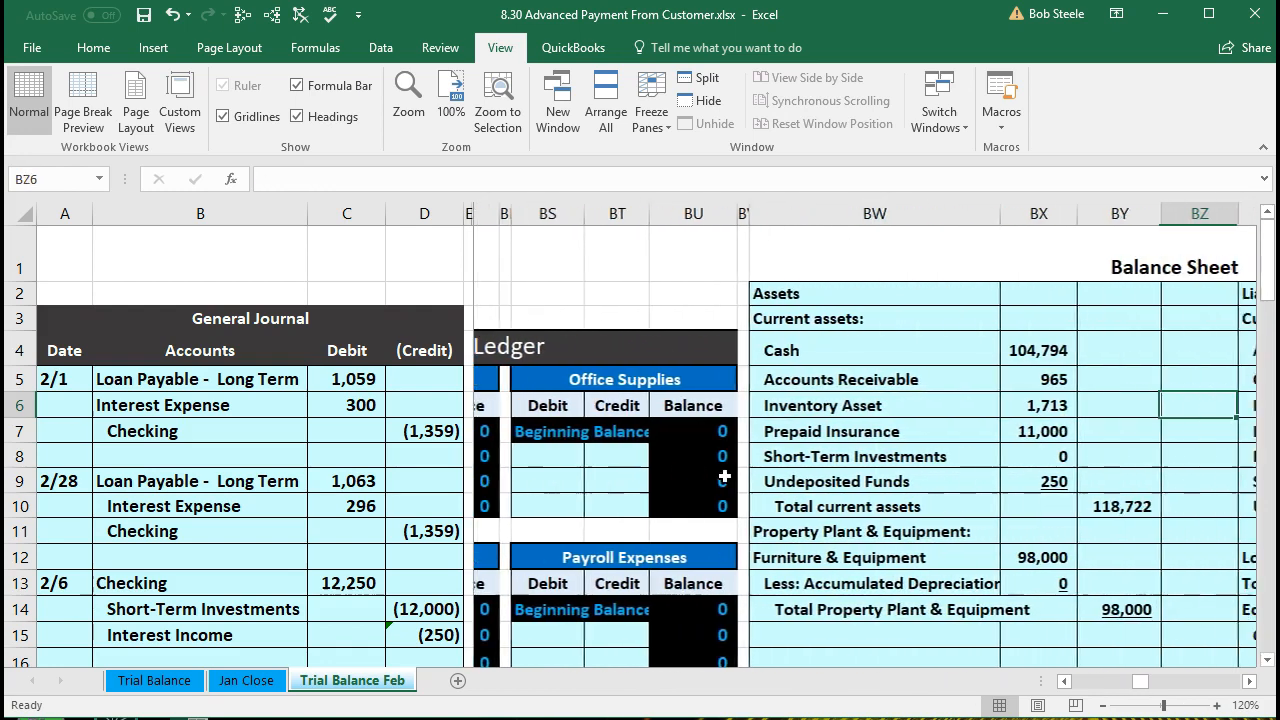
pyautogui.press('Right')
pyautogui.press('Right')
pyautogui.press('Right')
pyautogui.press('Right')
pyautogui.press('Right')
pyautogui.press('Right')
pyautogui.press('Right')
pyautogui.press('Right')
pyautogui.press('Right')
pyautogui.press('Right')
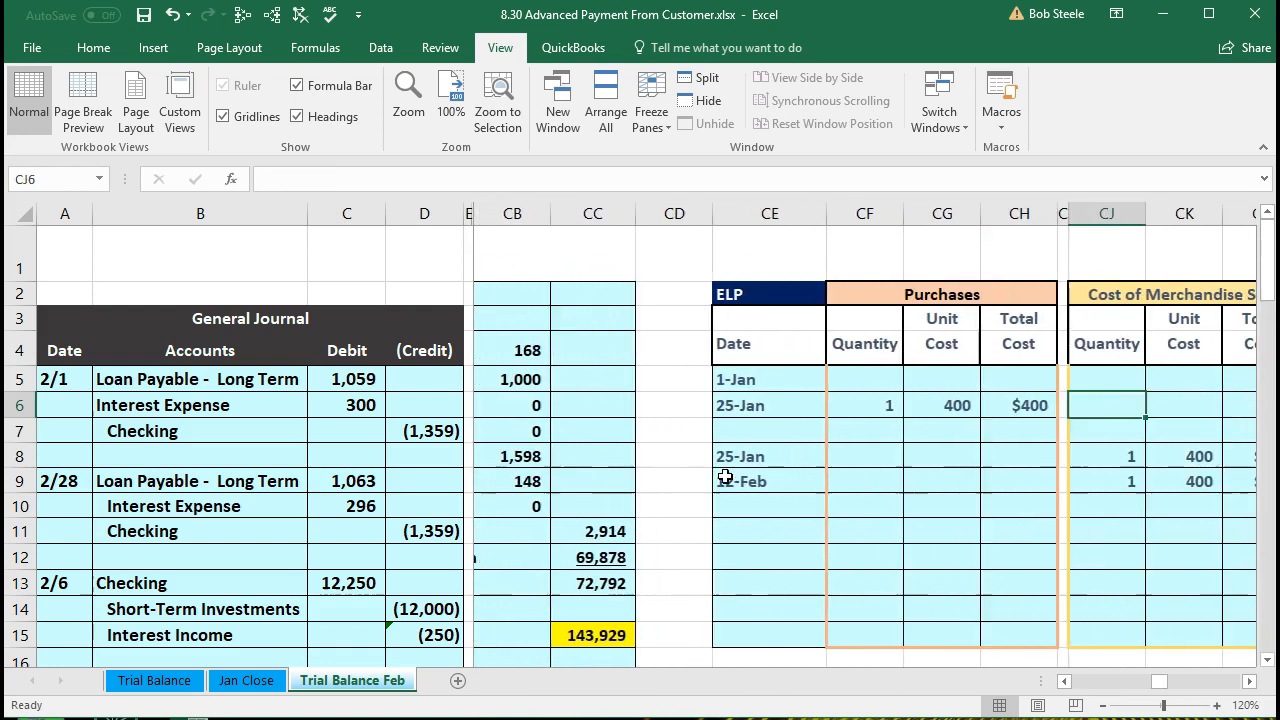
pyautogui.press('Right')
pyautogui.press('Right')
pyautogui.press('Right')
pyautogui.press('Right')
pyautogui.press('Right')
pyautogui.press('Right')
pyautogui.press('Right')
pyautogui.press('Right')
pyautogui.press('Right')
pyautogui.press('Right')
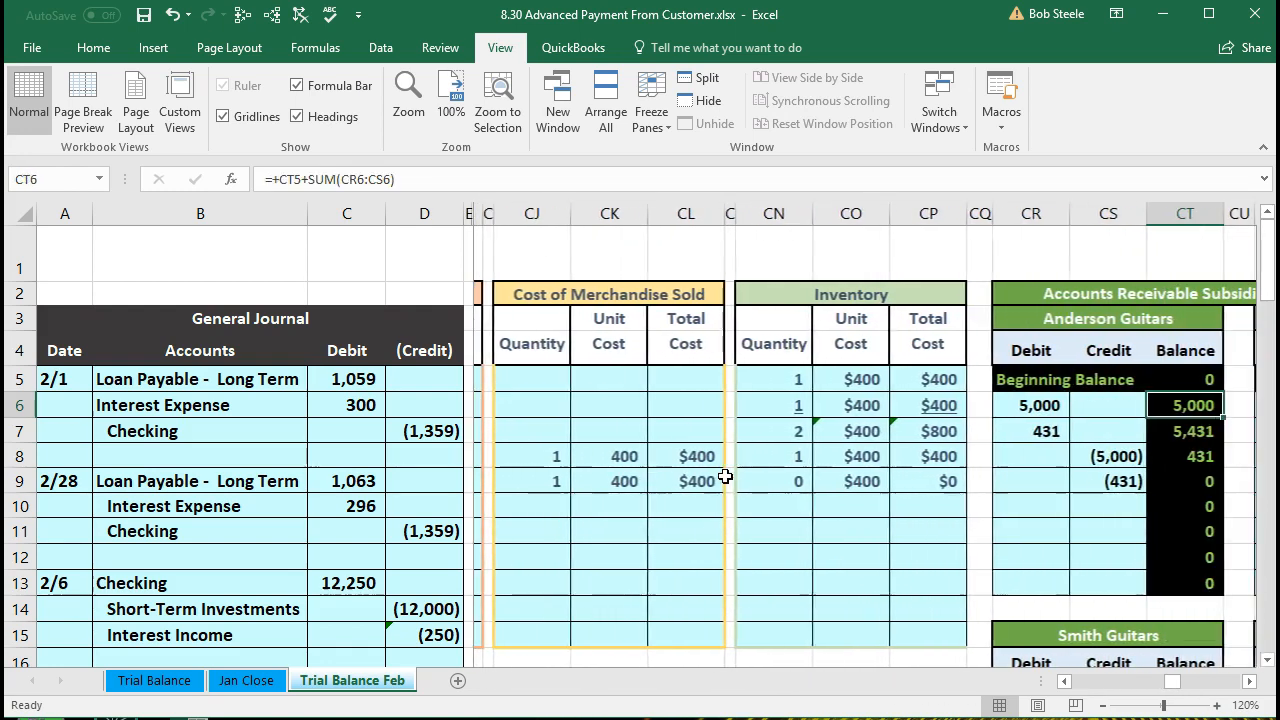
pyautogui.press('Right')
pyautogui.press('Right')
pyautogui.press('Right')
pyautogui.press('Right')
pyautogui.press('Right')
pyautogui.press('Right')
pyautogui.press('Right')
pyautogui.press('Right')
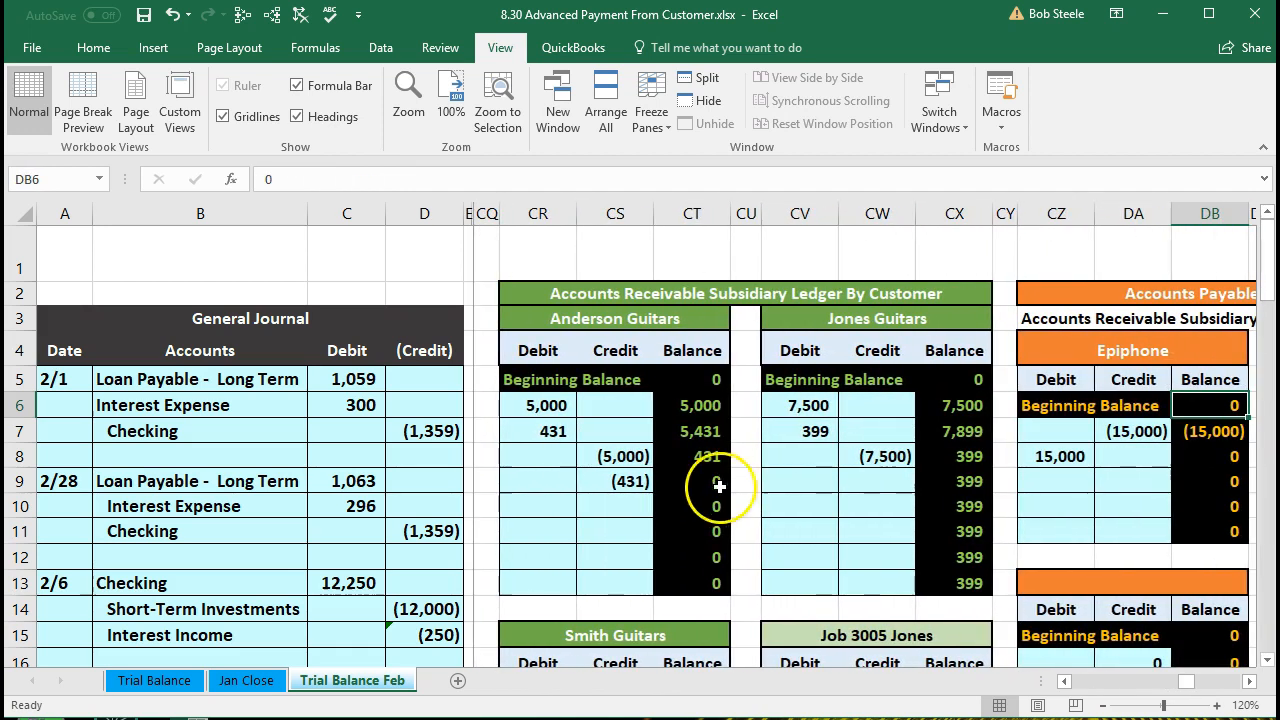
pyautogui.click(711, 482)
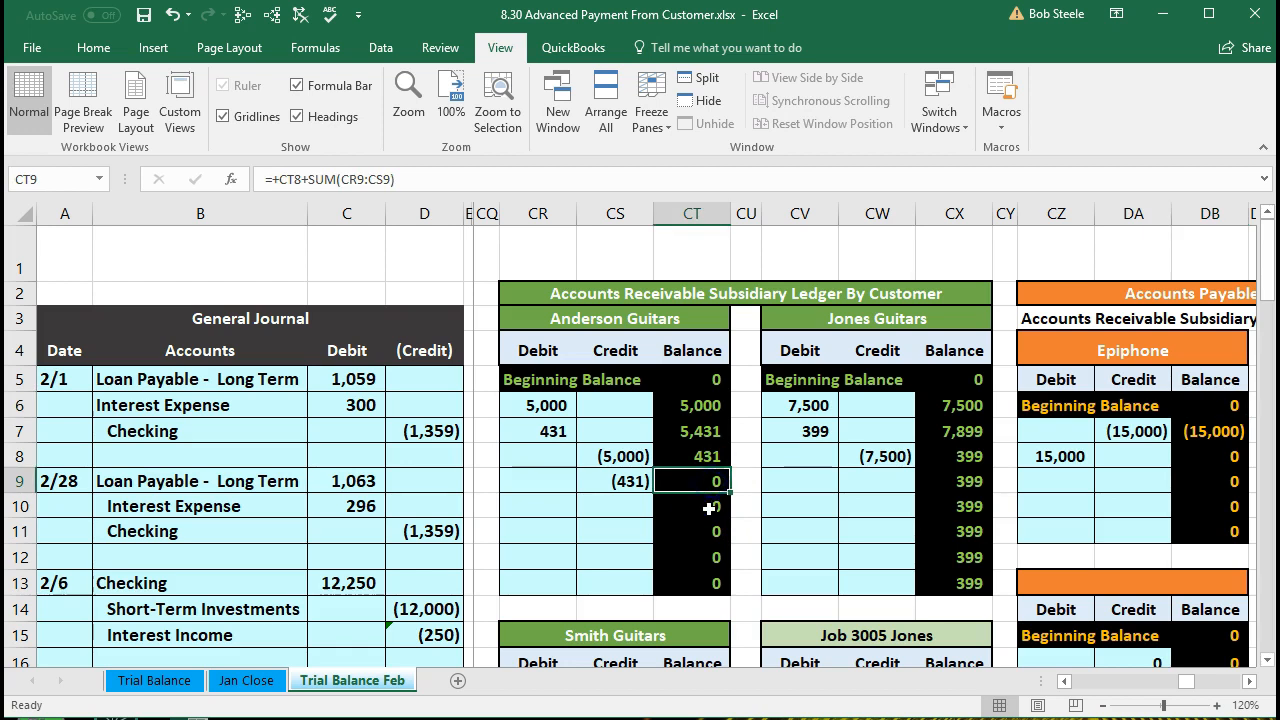
pyautogui.scroll(-6, 704, 507)
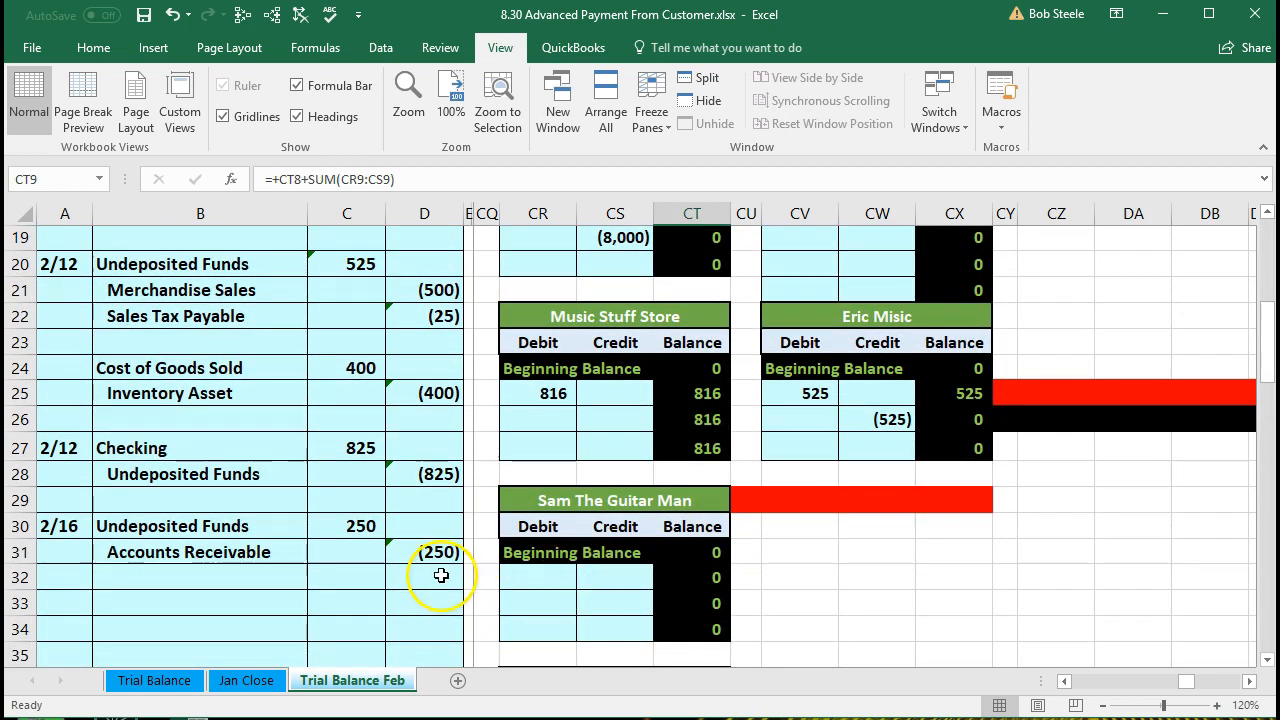
pyautogui.scroll(5, 586, 530)
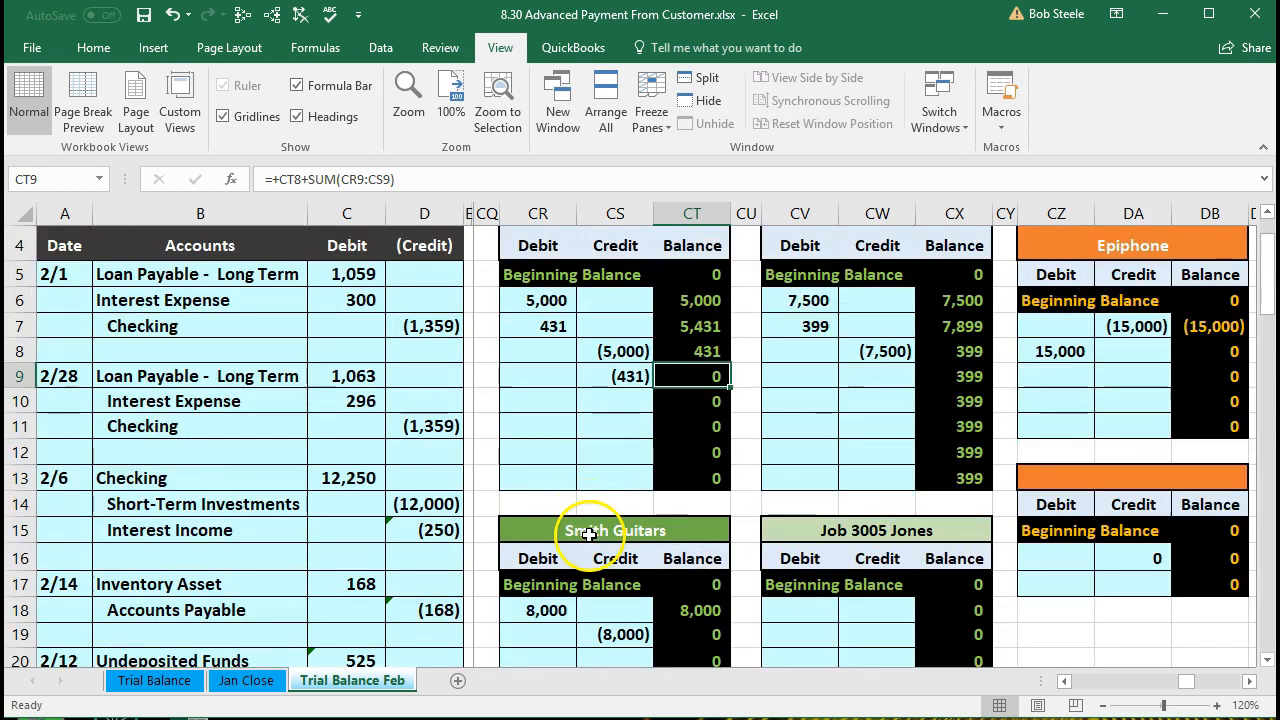
pyautogui.click(614, 402)
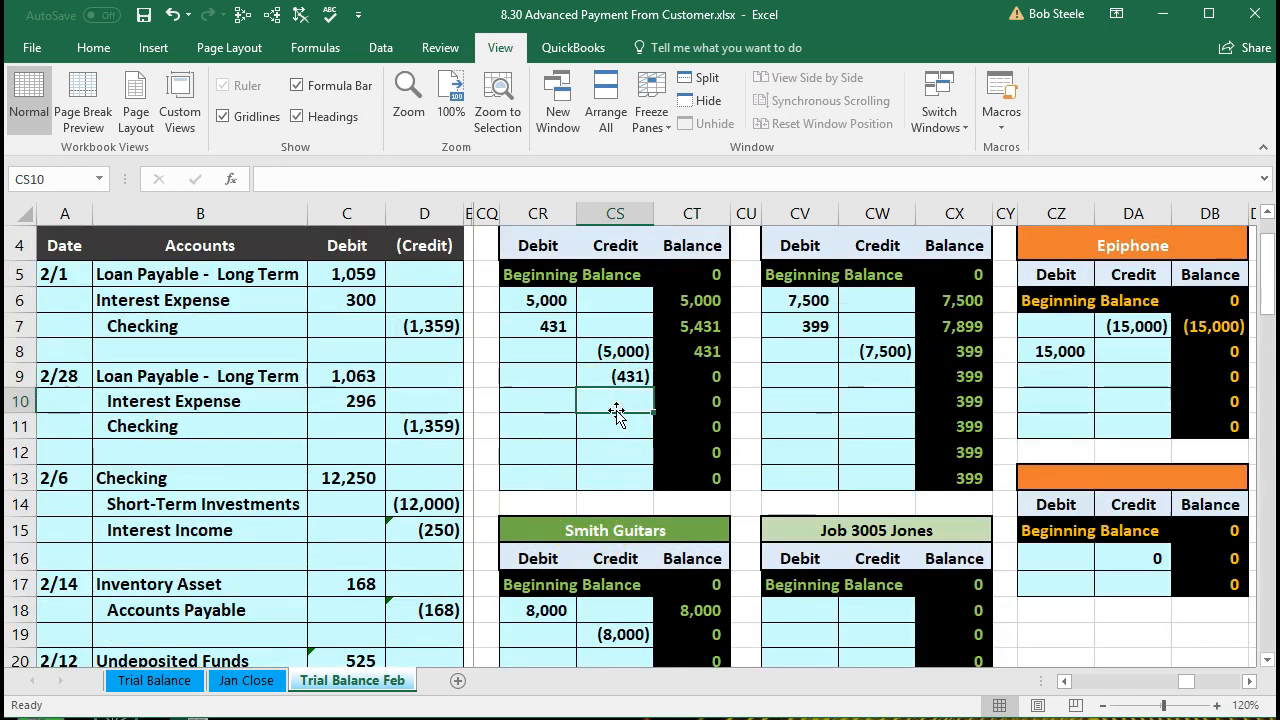
pyautogui.write('=')
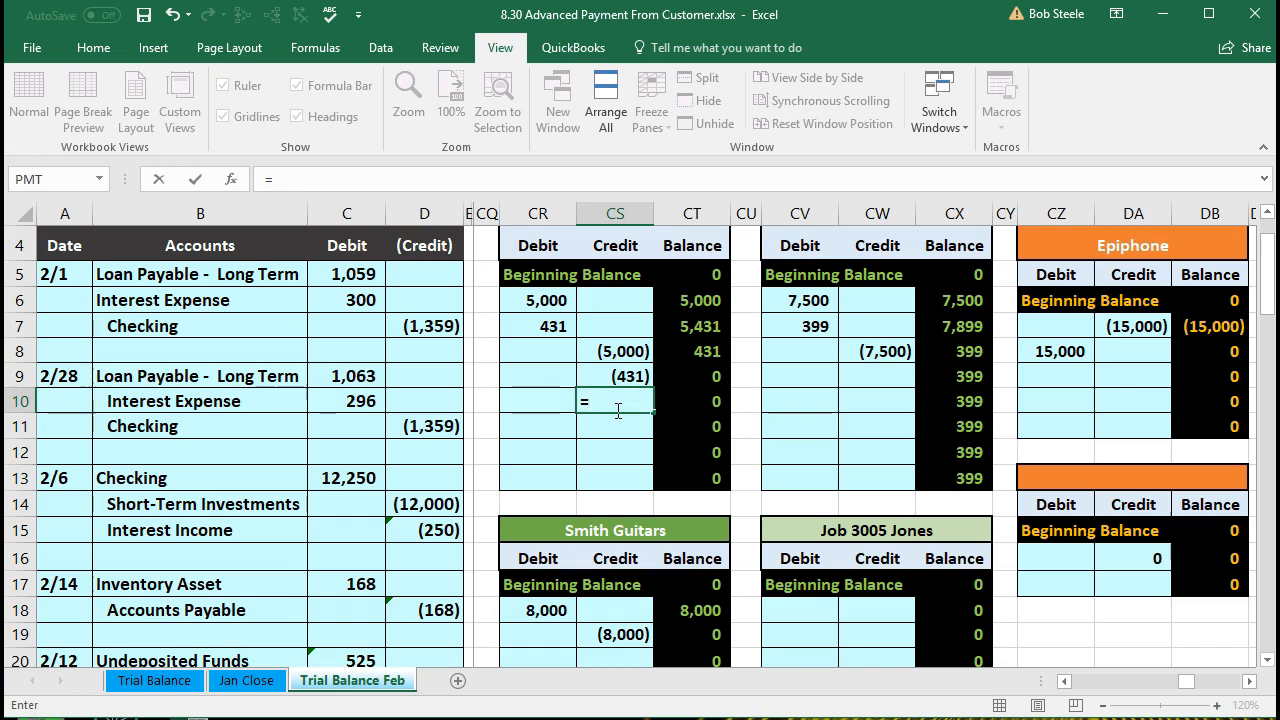
pyautogui.scroll(-4, 616, 412)
pyautogui.scroll(-1, 616, 410)
pyautogui.click(437, 553)
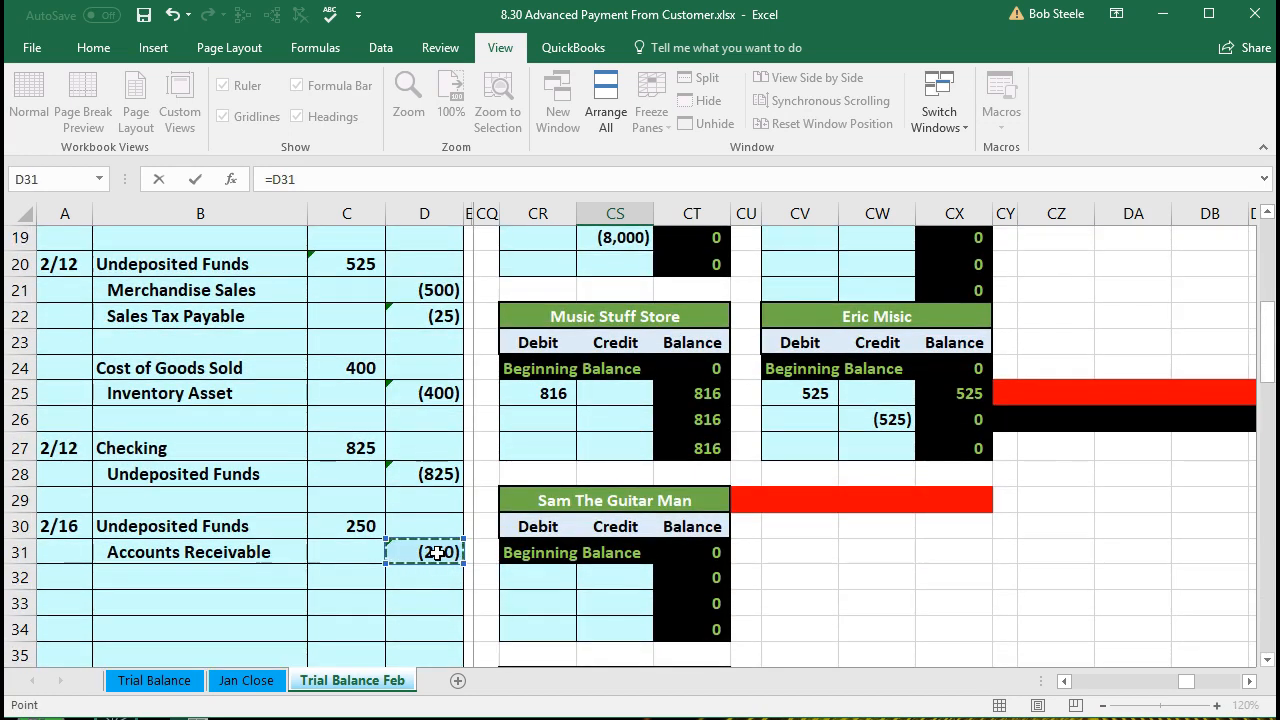
pyautogui.scroll(6, 591, 537)
pyautogui.press('Return')
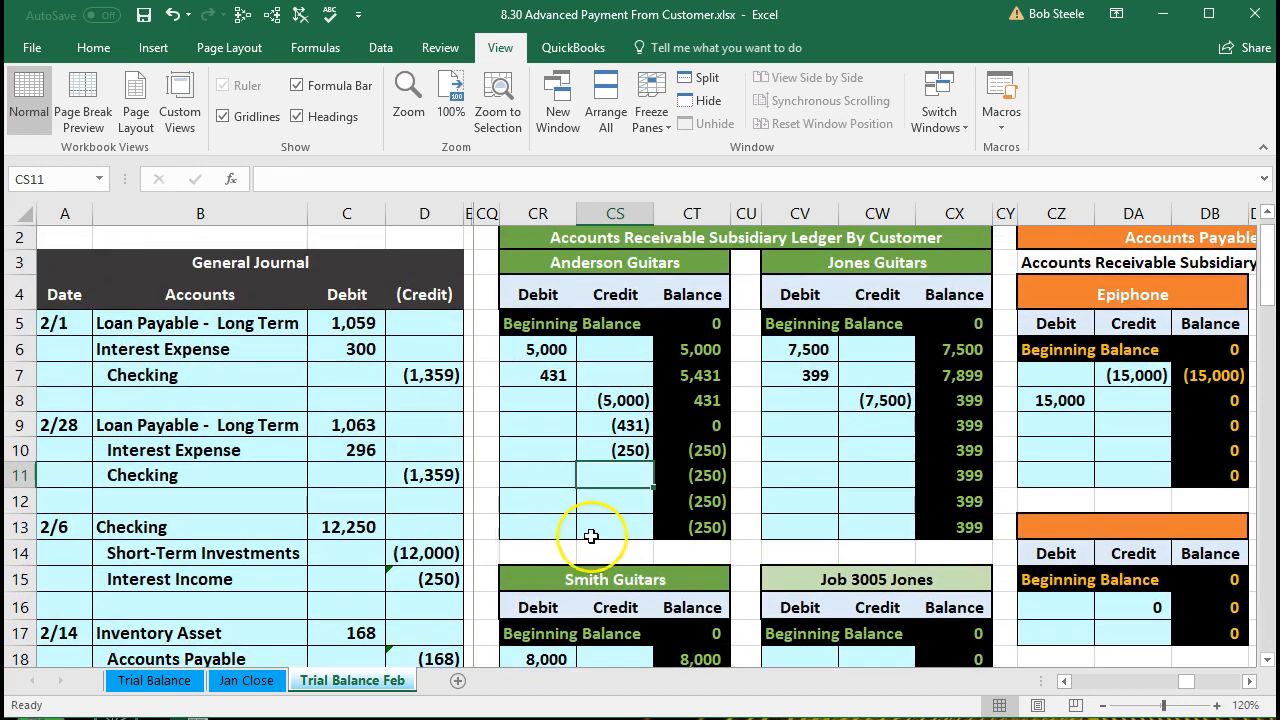
# Step: Review the Anderson Guitars subsidiary ledger balance in CT10 and the next debit cell, CR11
pyautogui.click(703, 454)
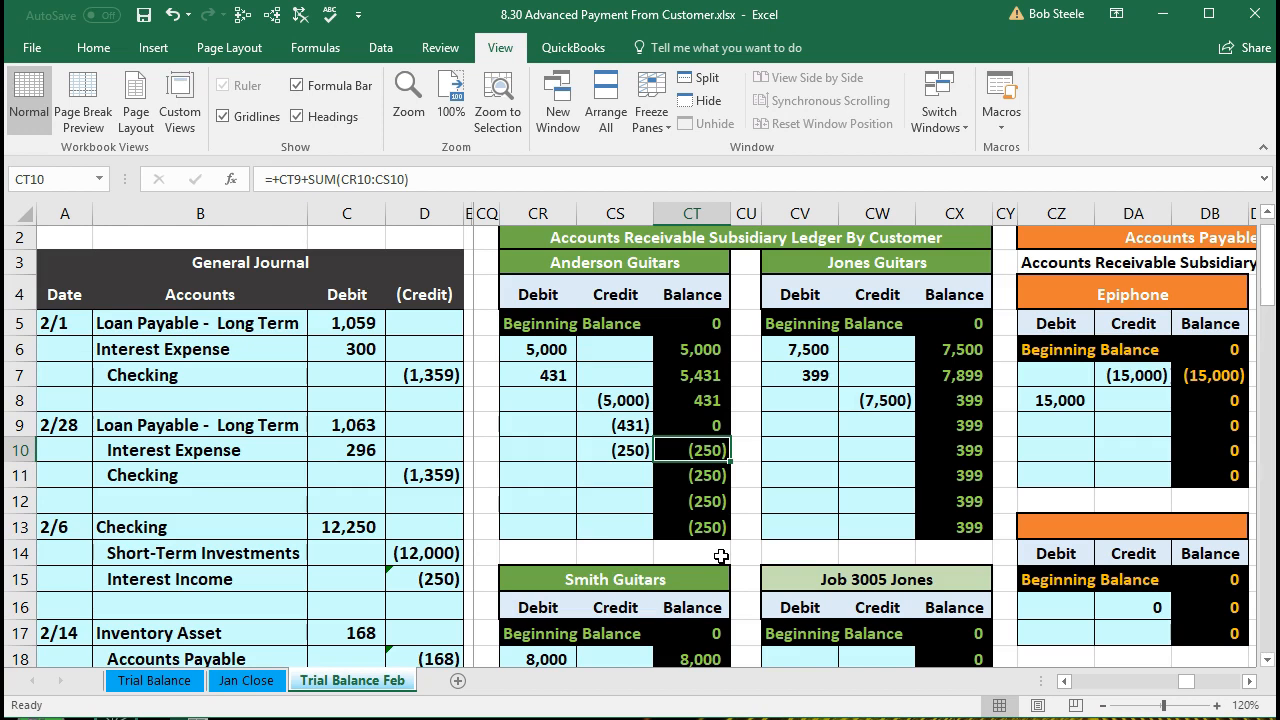
pyautogui.click(563, 266)
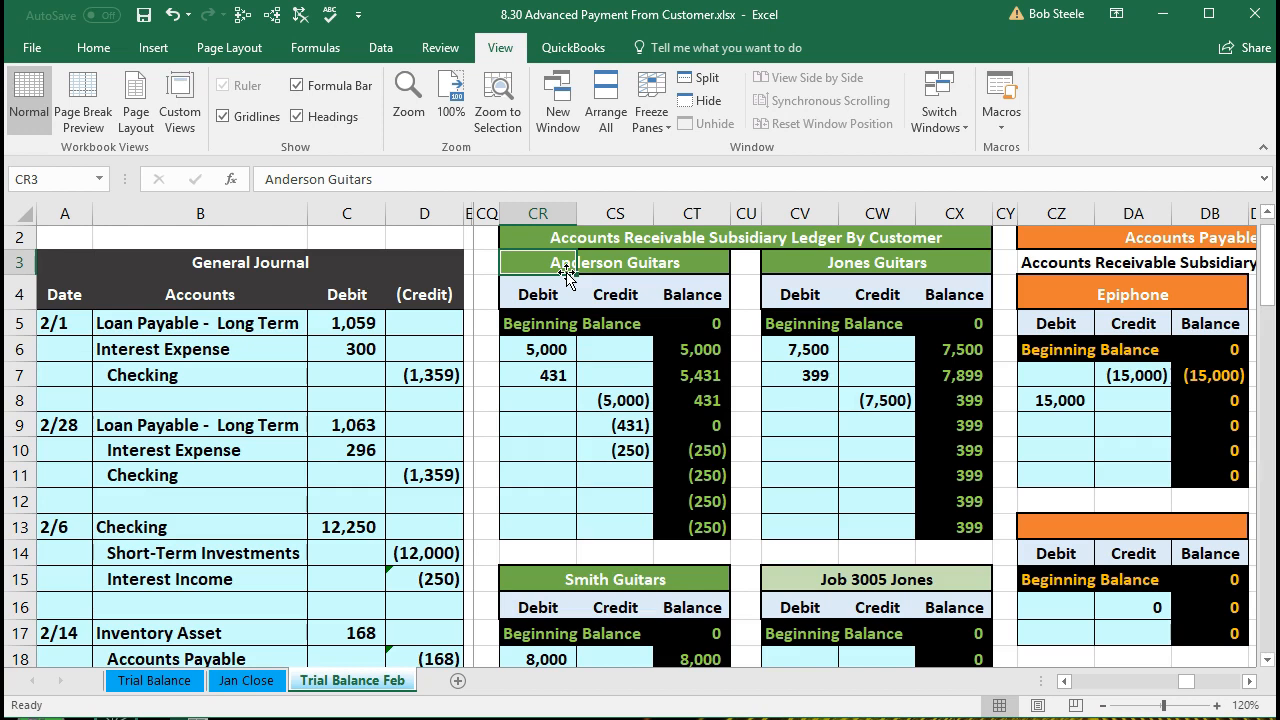
pyautogui.click(672, 443)
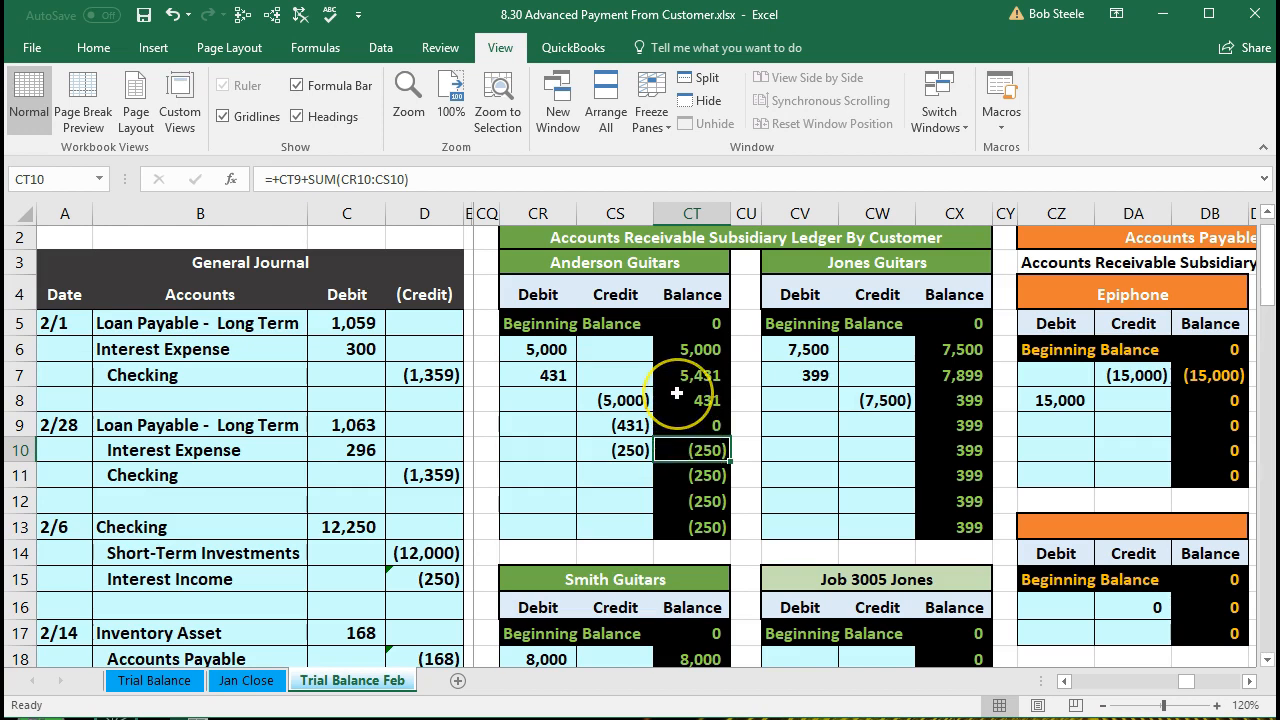
pyautogui.click(543, 483)
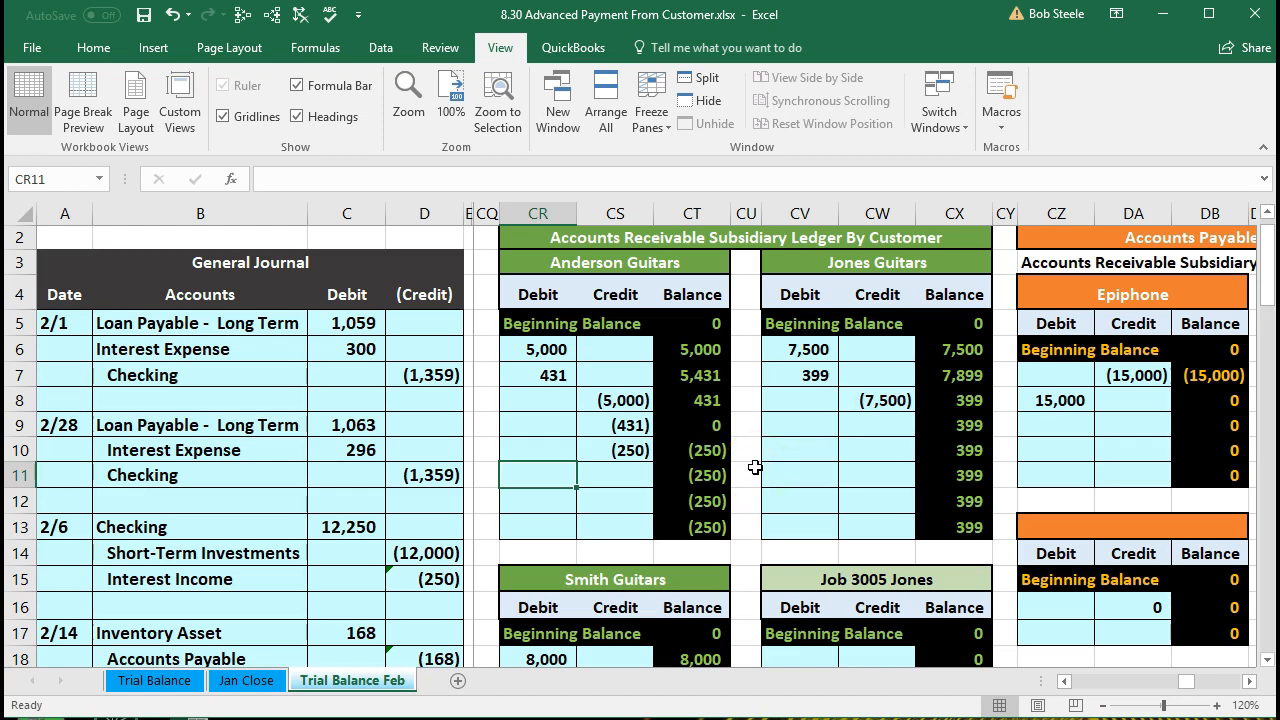
# Step: Examine the formula behind the total AR subsidiary ledger by customer in CX43 and the customer balances it adds
pyautogui.scroll(-4, 755, 467)
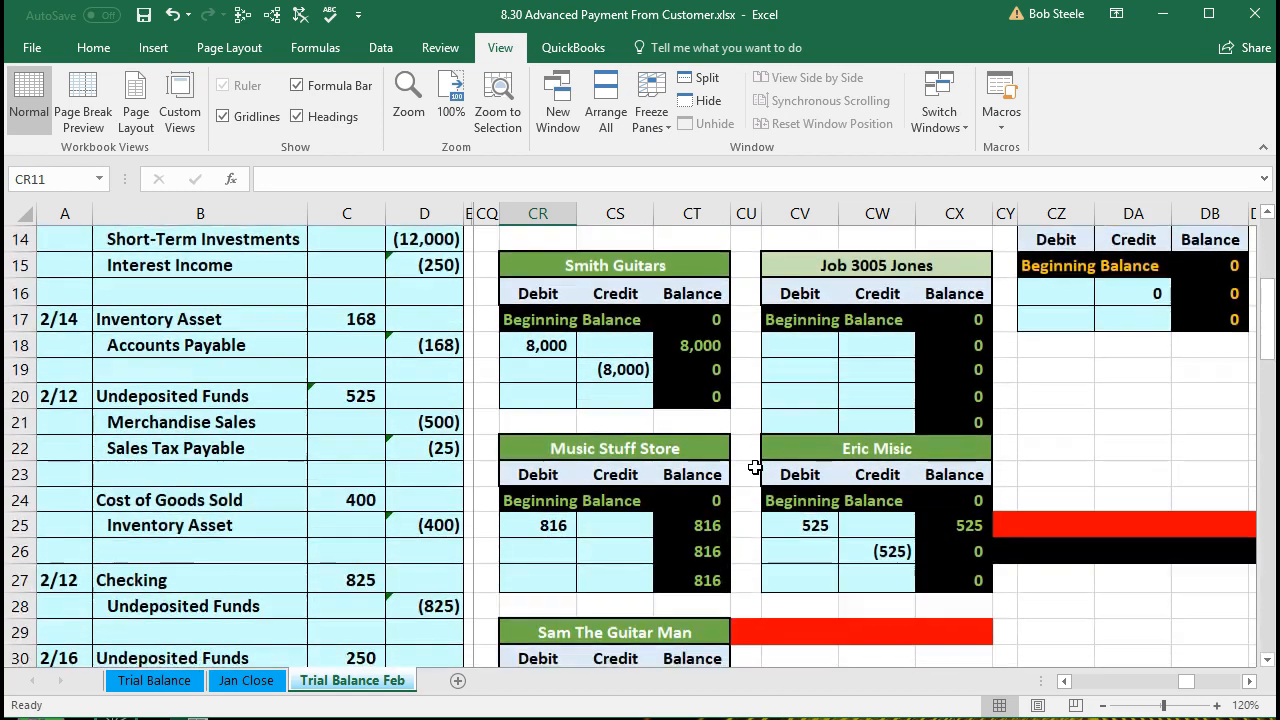
pyautogui.scroll(-6, 755, 467)
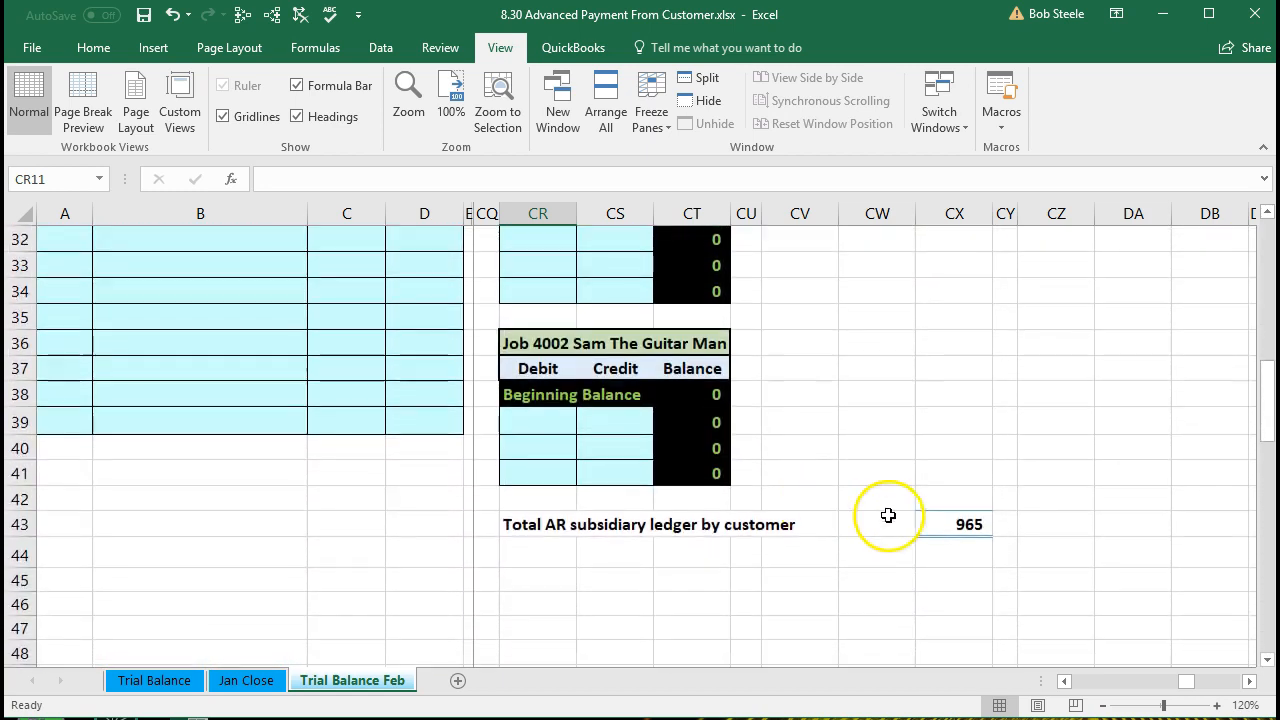
pyautogui.click(929, 524)
pyautogui.doubleClick(929, 524)
pyautogui.scroll(7, 897, 543)
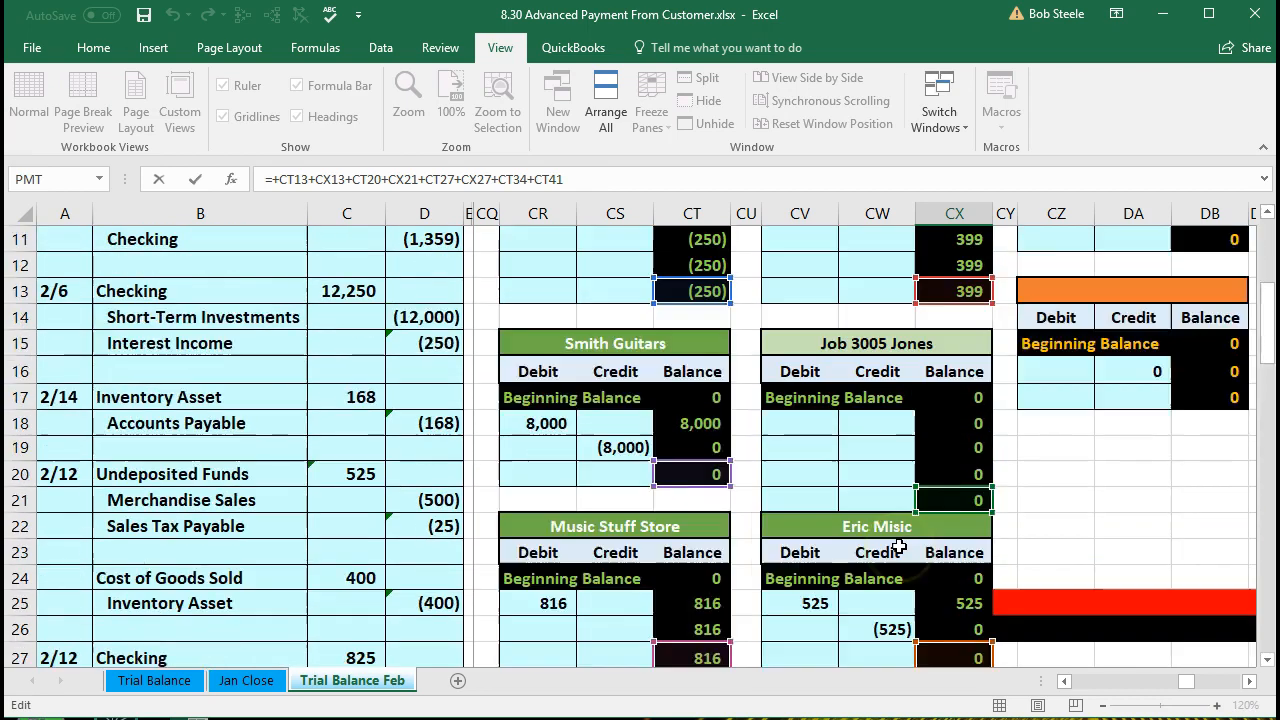
pyautogui.scroll(4, 899, 546)
pyautogui.press('Return')
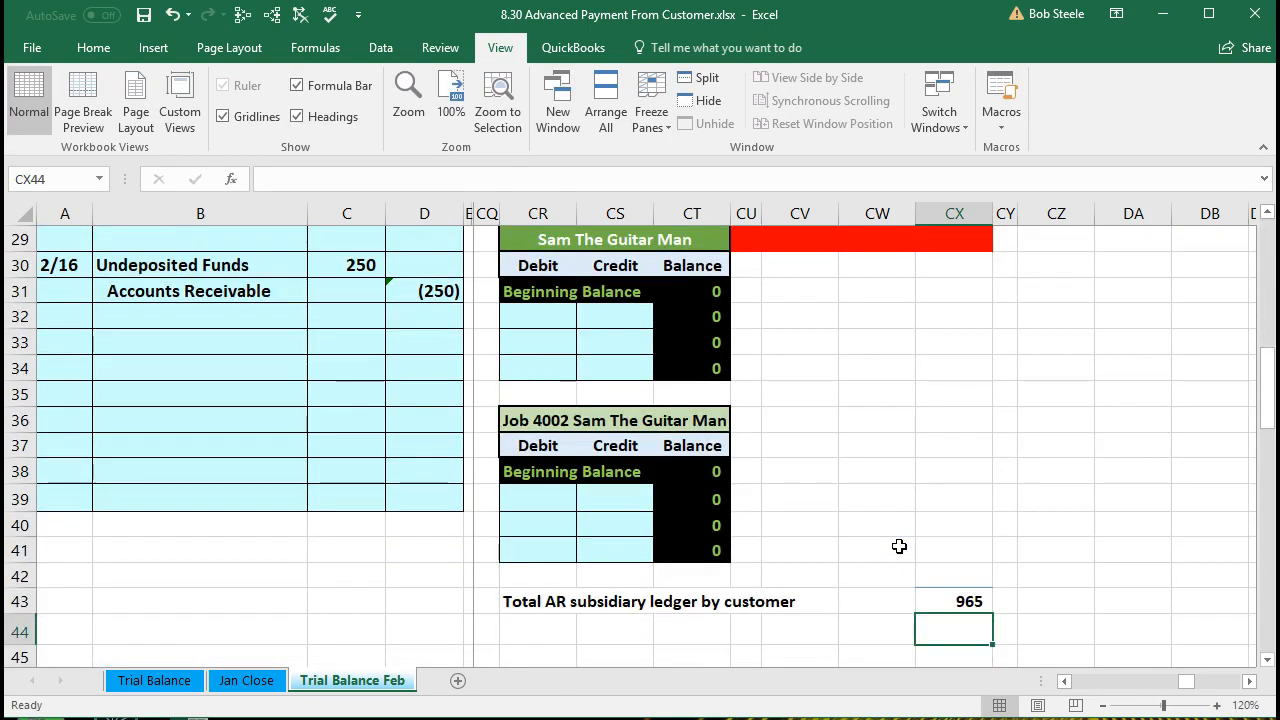
# Step: Compare the AR subsidiary ledger total with the Accounts Receivable amount in trial balance cell AK6
pyautogui.hotkey('ctrl', 'Up')
pyautogui.hotkey('ctrl', 'Up')
pyautogui.hotkey('ctrl', 'Up')
pyautogui.hotkey('ctrl', 'Up')
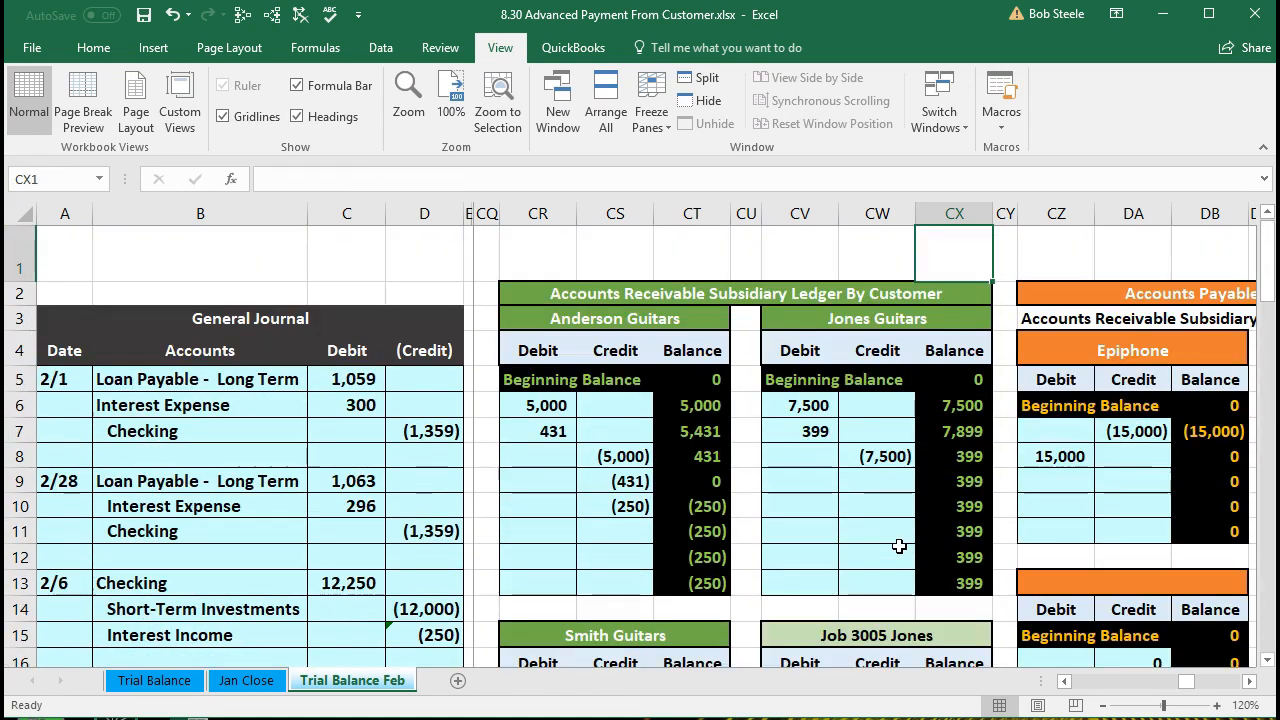
pyautogui.press('Left')
pyautogui.press('Left')
pyautogui.press('Left')
pyautogui.press('Left')
pyautogui.press('Left')
pyautogui.press('Left')
pyautogui.press('Left')
pyautogui.press('Left')
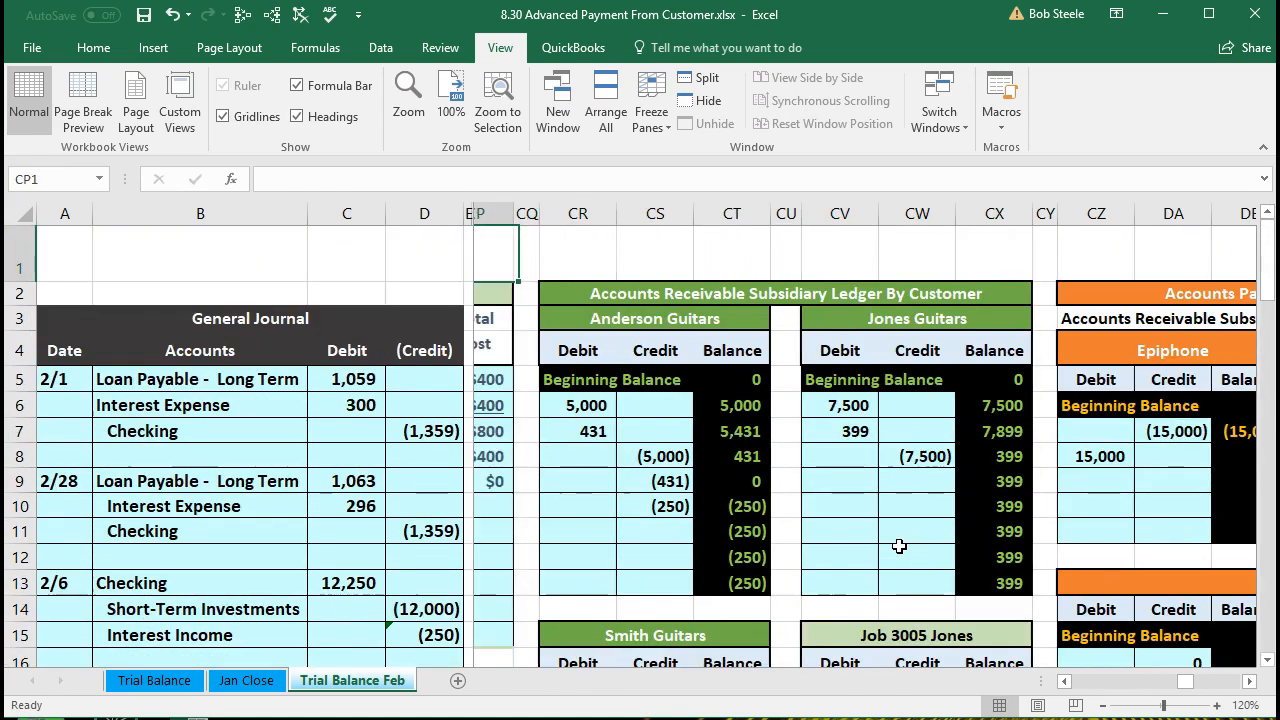
pyautogui.press('Left')
pyautogui.press('Left')
pyautogui.press('Left')
pyautogui.press('Left')
pyautogui.press('Left')
pyautogui.press('Left')
pyautogui.press('Left')
pyautogui.press('Left')
pyautogui.press('Left')
pyautogui.press('Left')
pyautogui.press('Left')
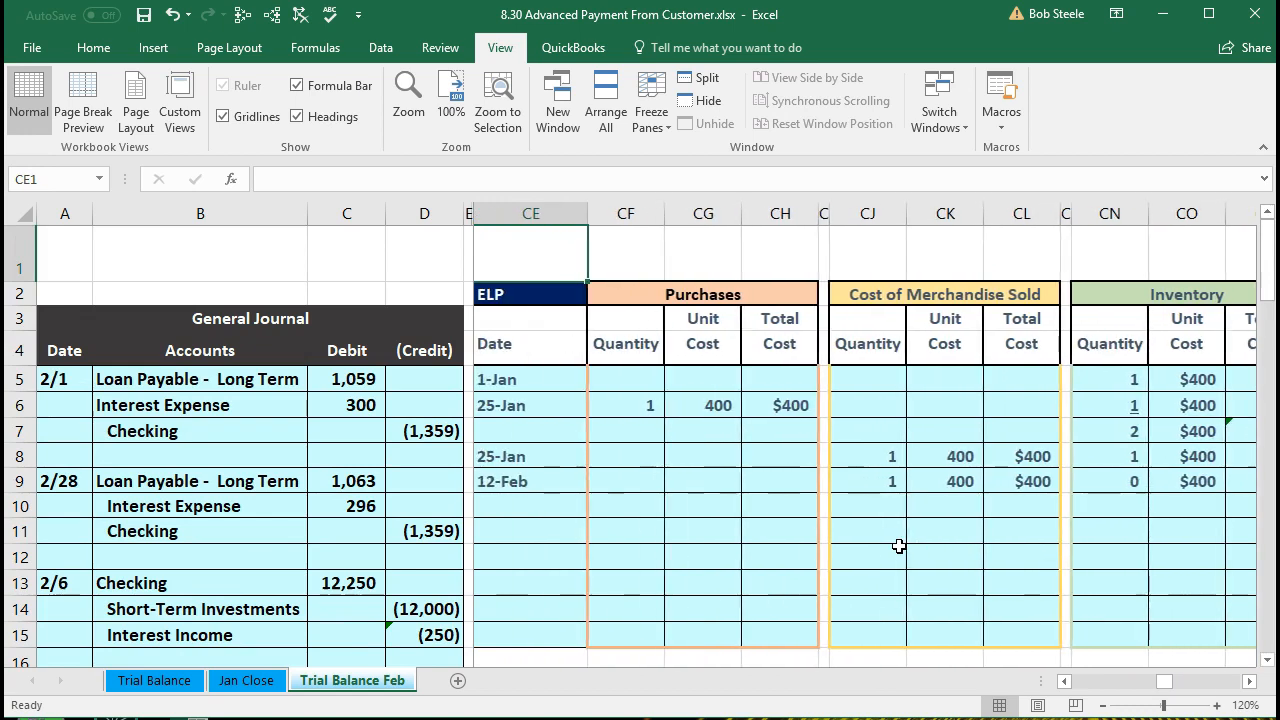
pyautogui.press('Left')
pyautogui.press('Left')
pyautogui.press('Left')
pyautogui.press('Left')
pyautogui.press('Left')
pyautogui.press('Left')
pyautogui.press('Left')
pyautogui.press('Left')
pyautogui.press('Left')
pyautogui.press('Left')
pyautogui.press('Left')
pyautogui.press('Left')
pyautogui.press('Left')
pyautogui.press('Left')
pyautogui.press('Left')
pyautogui.press('Left')
pyautogui.press('Left')
pyautogui.press('Left')
pyautogui.press('Left')
pyautogui.press('Left')
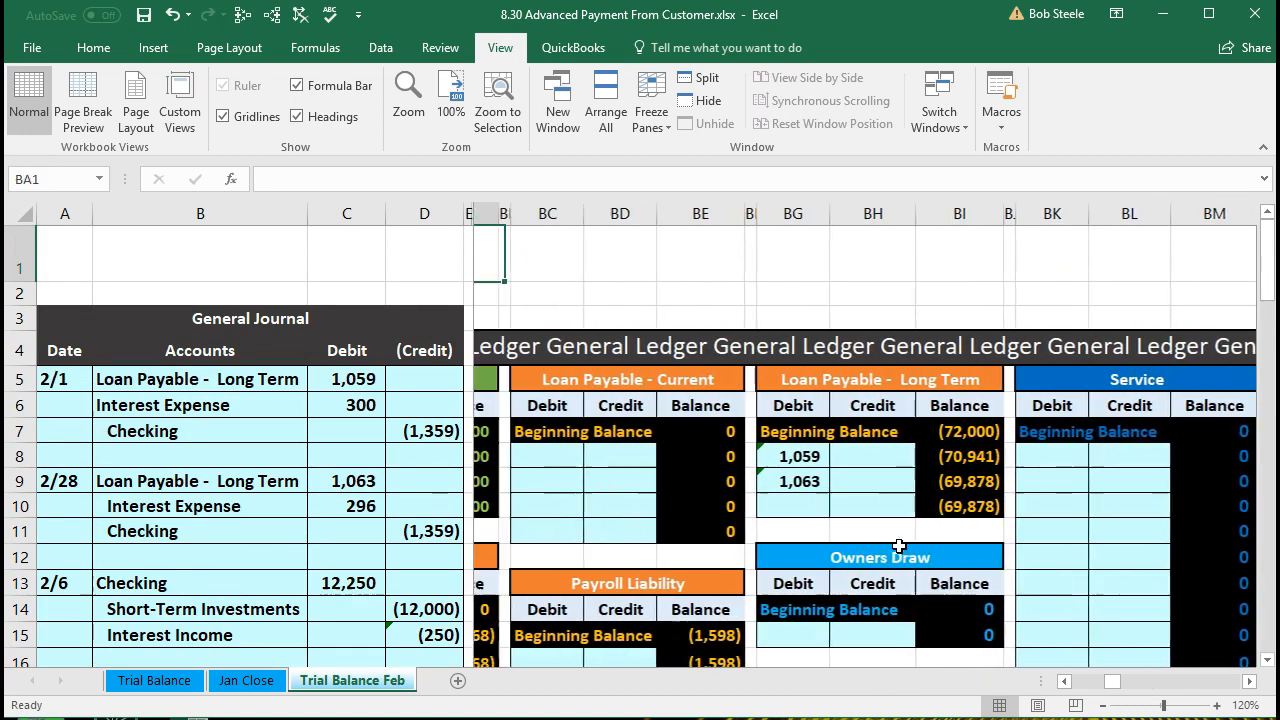
pyautogui.press('Left')
pyautogui.press('Left')
pyautogui.press('Left')
pyautogui.press('Left')
pyautogui.press('Left')
pyautogui.press('Left')
pyautogui.press('Left')
pyautogui.press('Left')
pyautogui.press('Left')
pyautogui.press('Left')
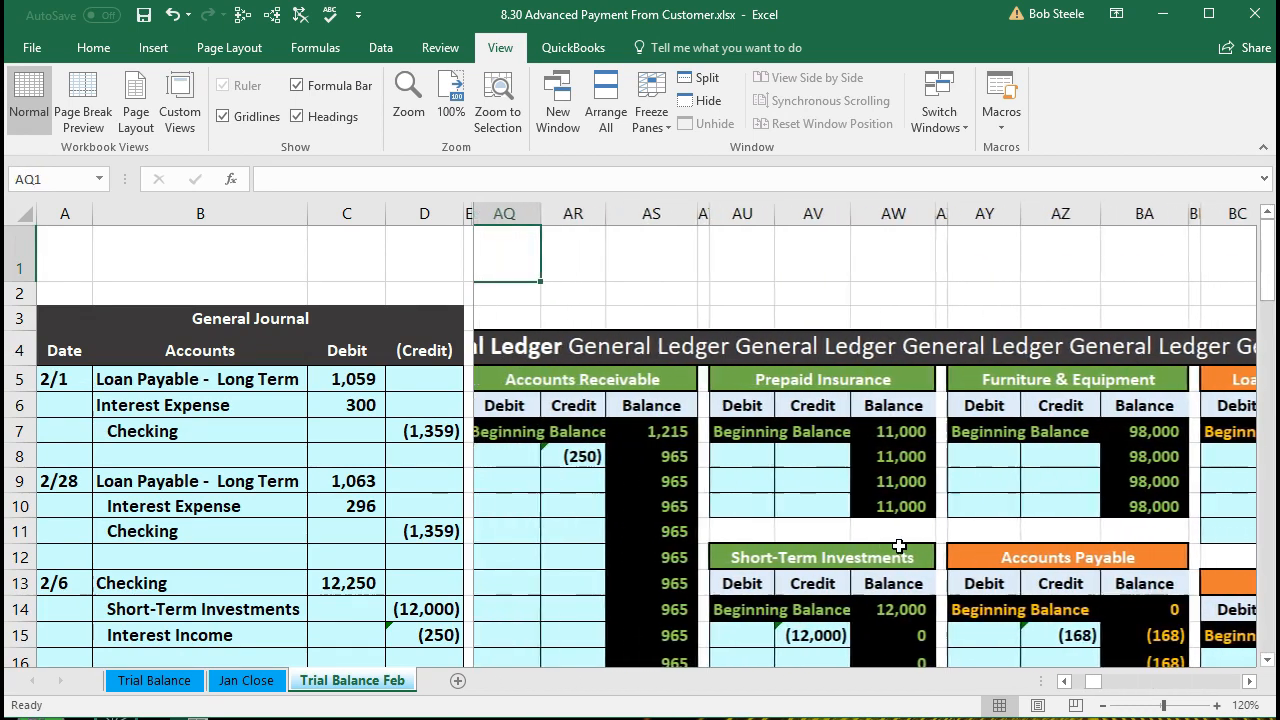
pyautogui.press('Left')
pyautogui.press('Left')
pyautogui.press('Left')
pyautogui.press('Left')
pyautogui.press('Left')
pyautogui.press('Left')
pyautogui.press('Left')
pyautogui.press('Left')
pyautogui.press('Left')
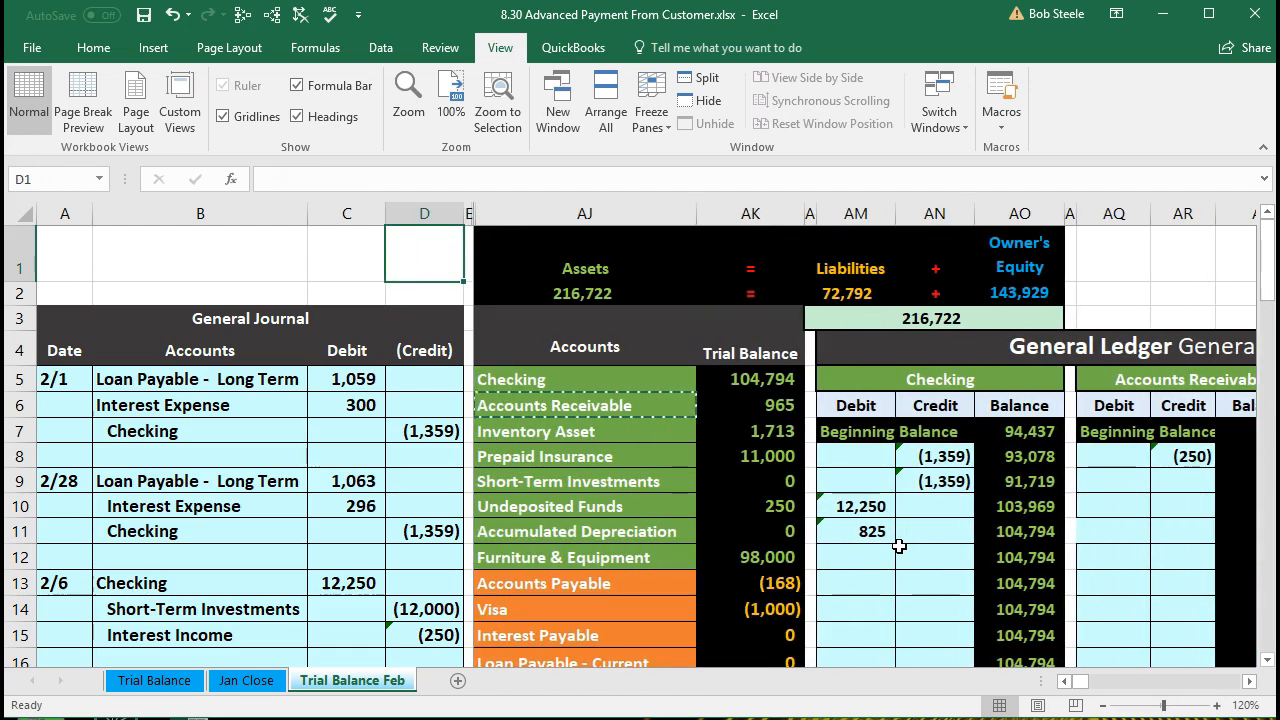
pyautogui.click(757, 405)
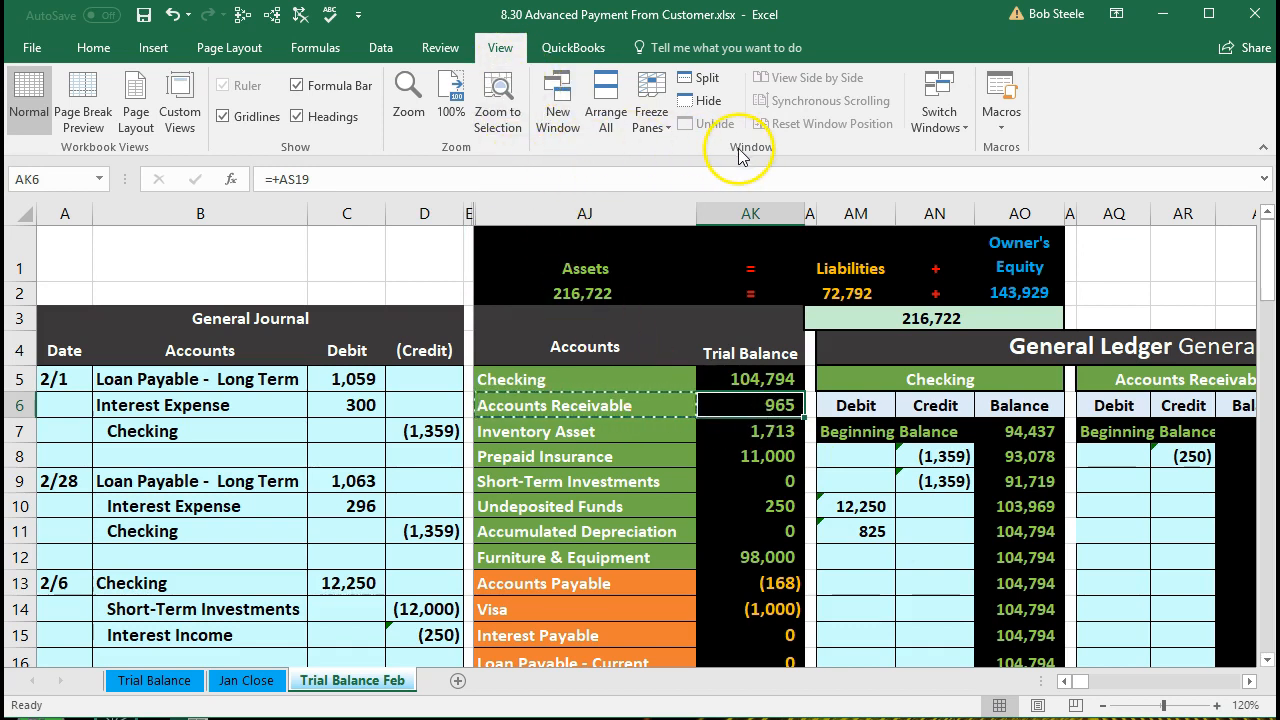
# Step: Unfreeze the worksheet panes and trace the dependents of the Accounts Receivable trial balance amount in AK6
pyautogui.click(651, 110)
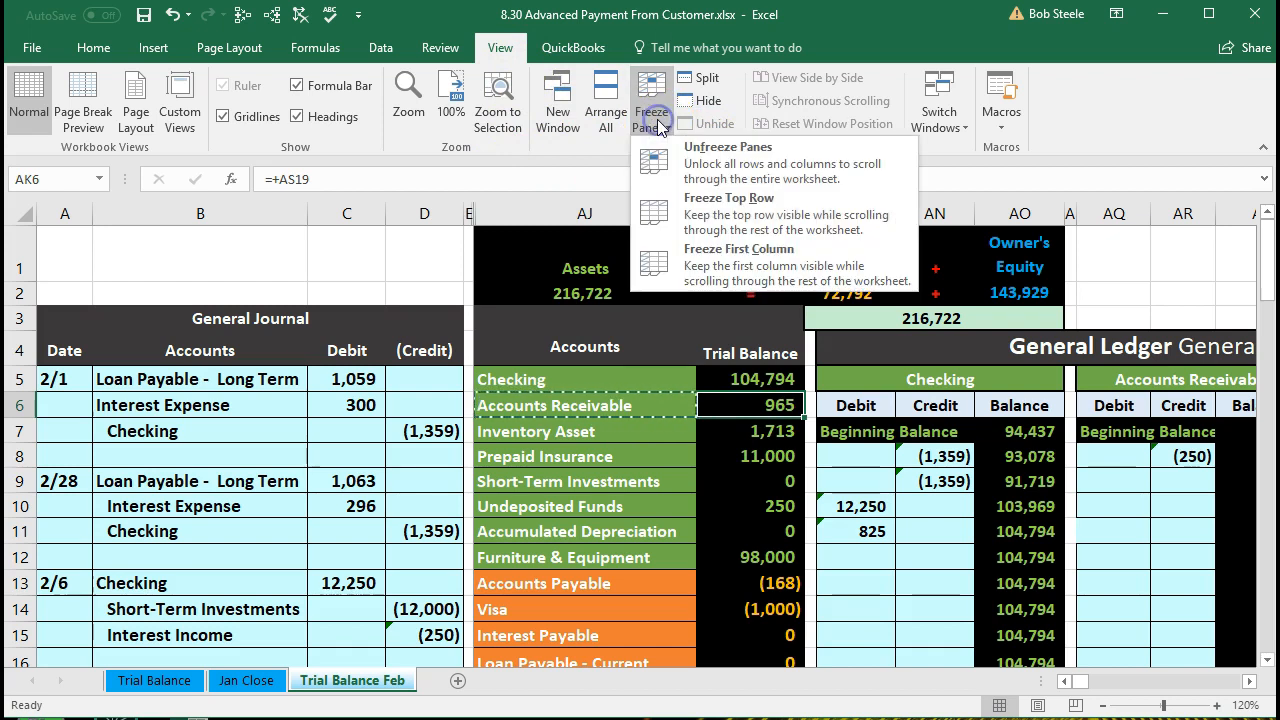
pyautogui.click(757, 175)
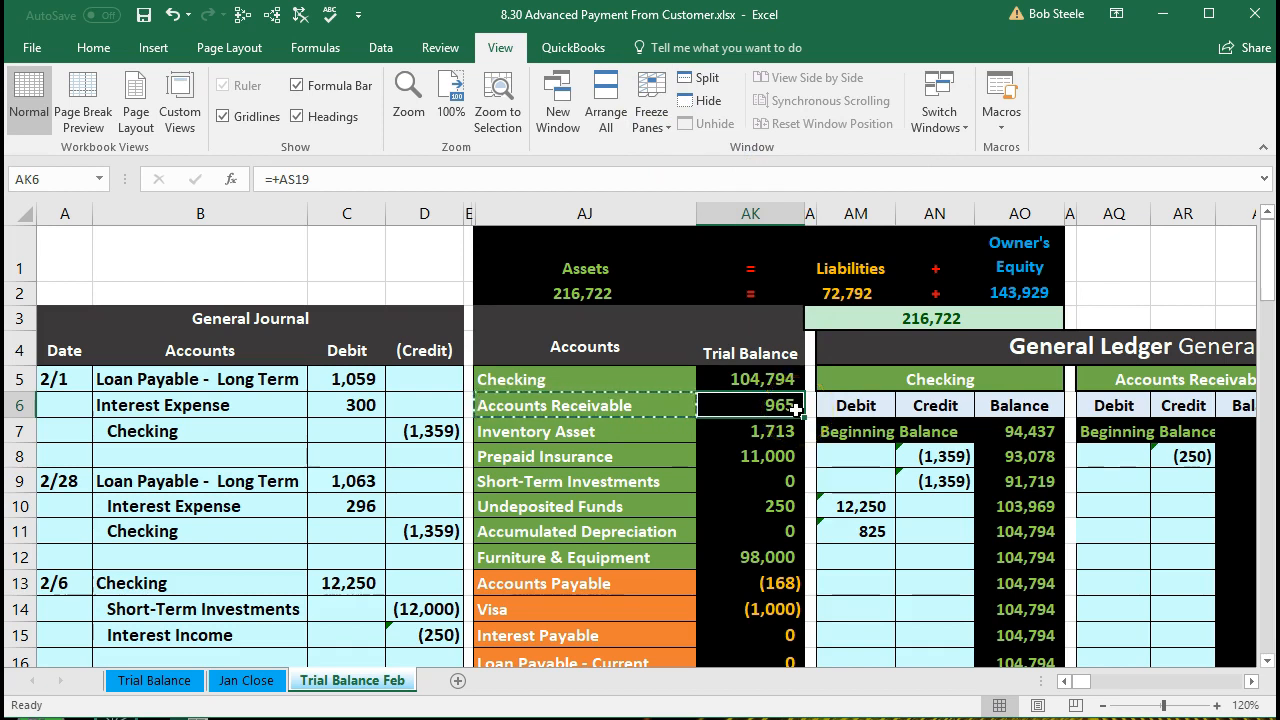
pyautogui.click(740, 380)
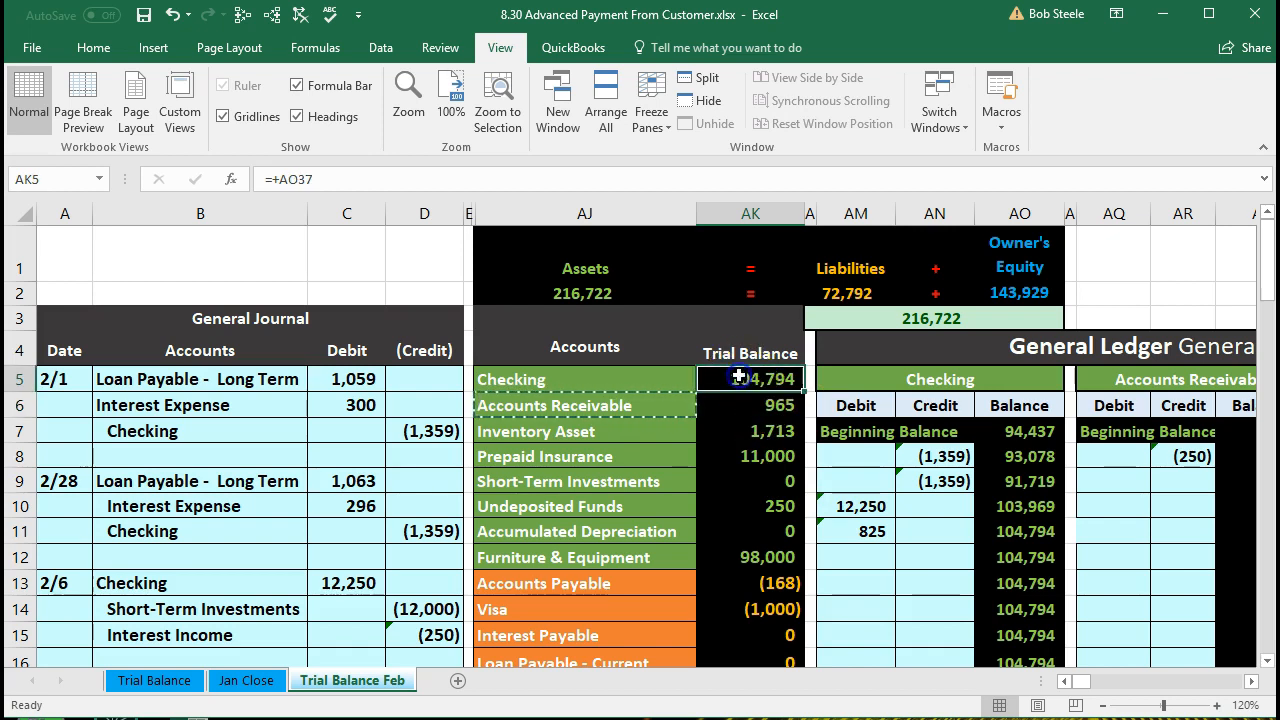
pyautogui.click(740, 400)
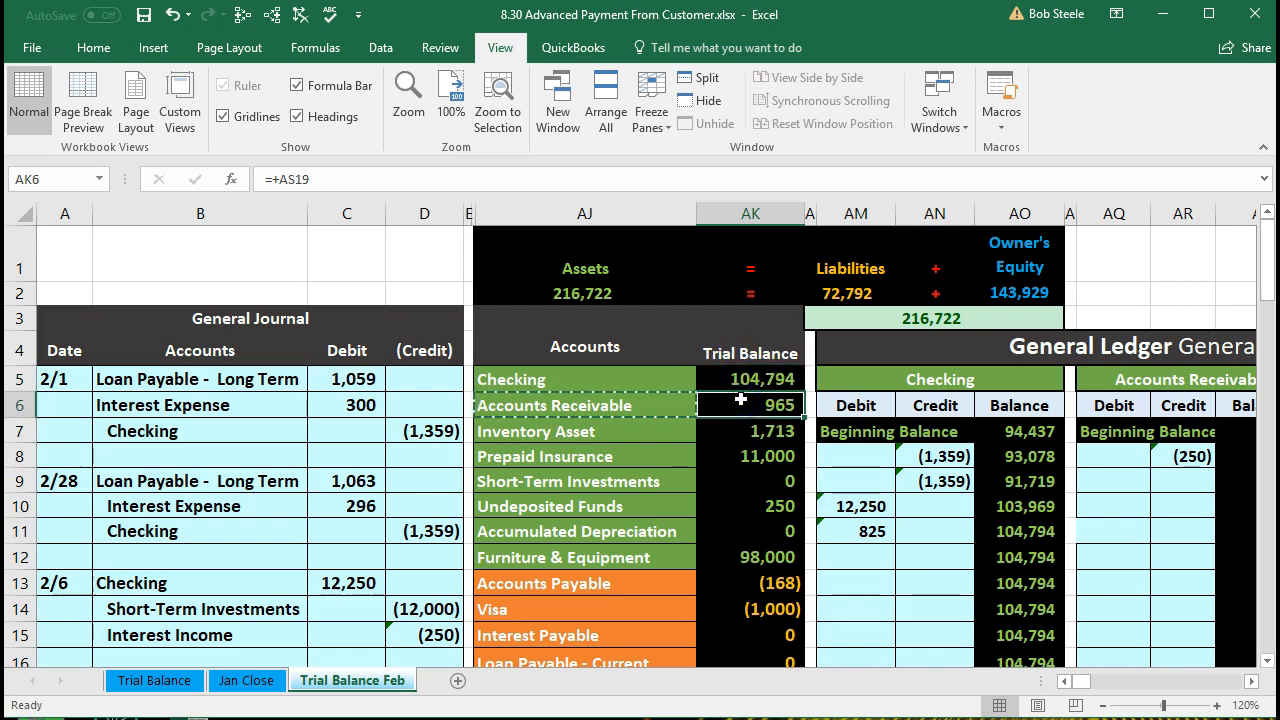
pyautogui.click(270, 16)
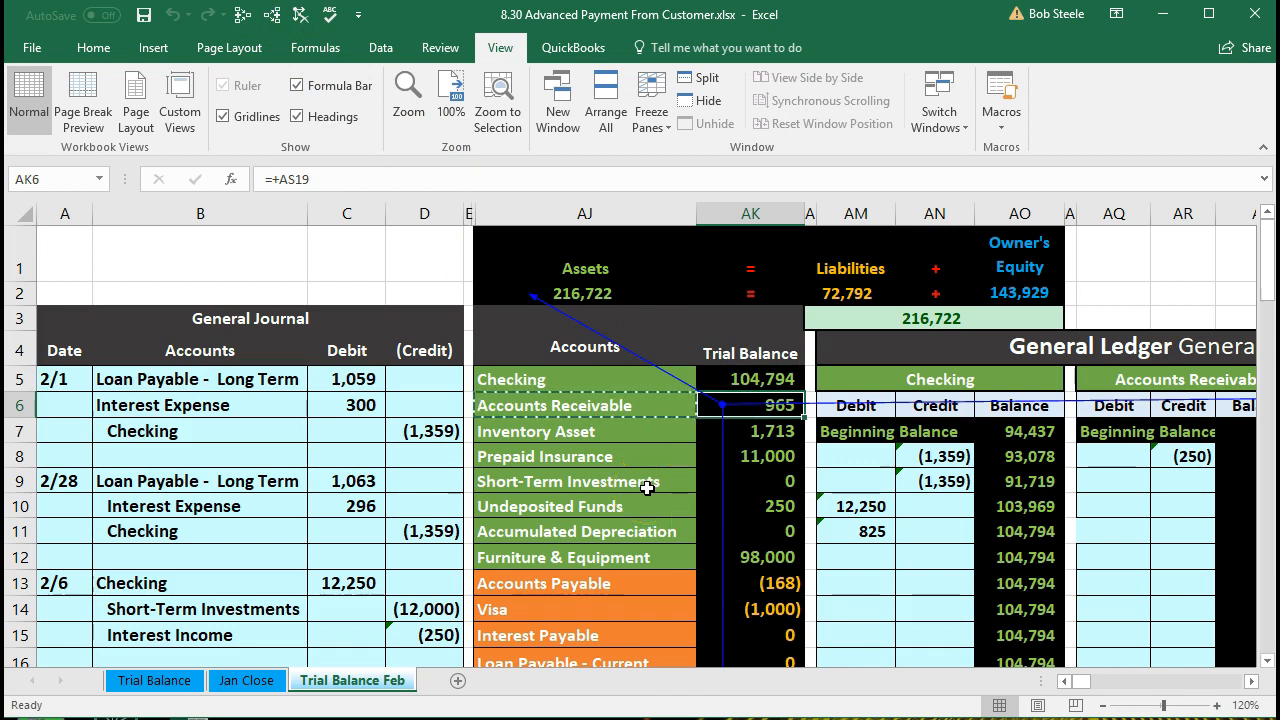
# Step: Trace the dependents of the Undeposited Funds trial balance amount in AK10
pyautogui.scroll(-2, 647, 487)
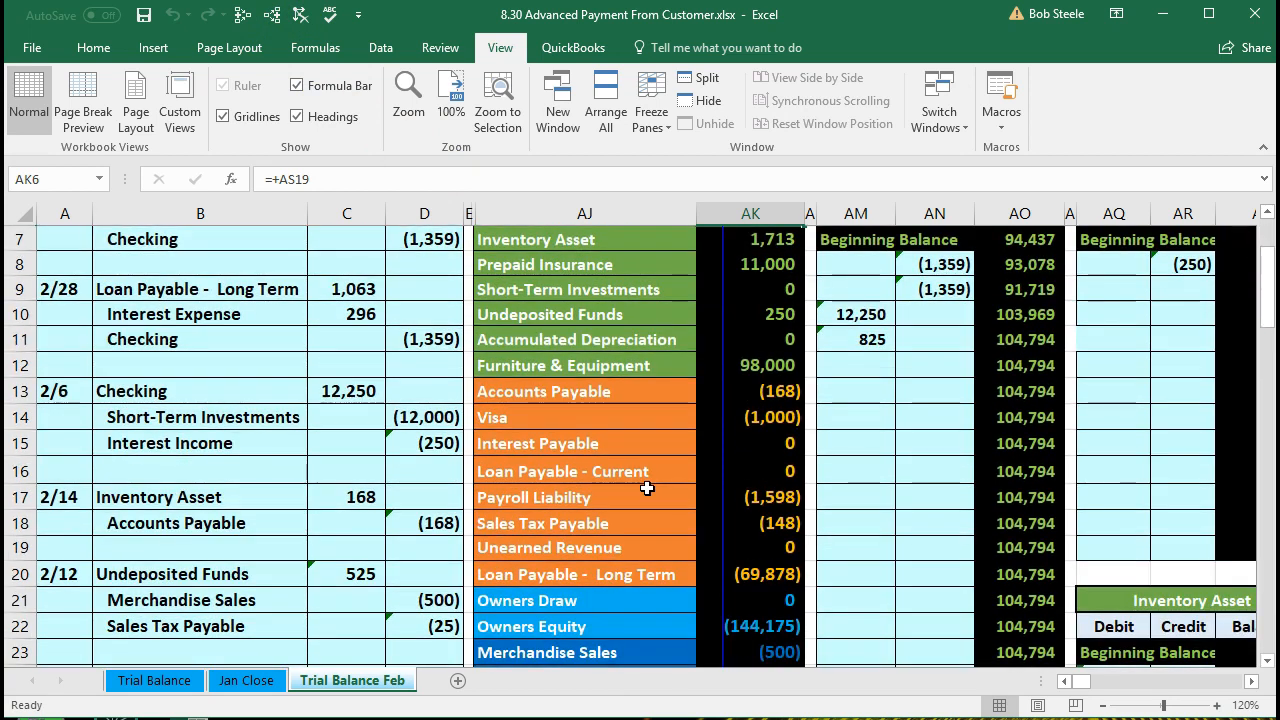
pyautogui.click(750, 313)
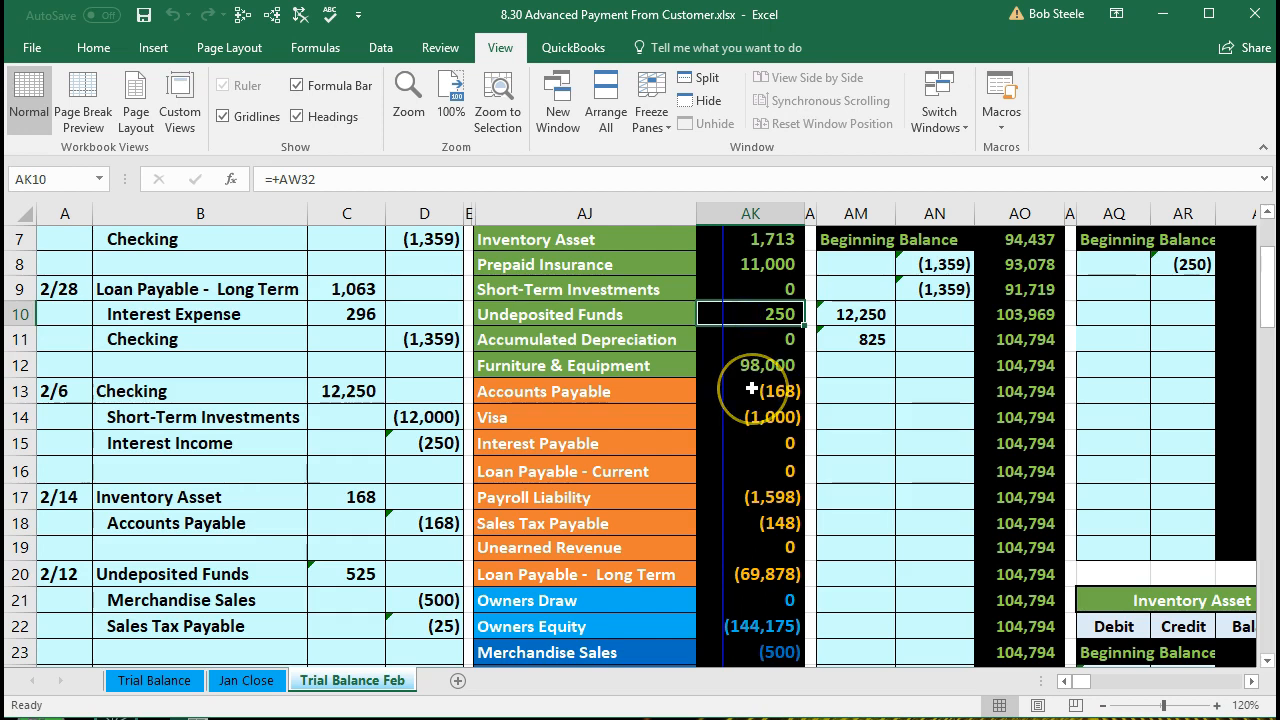
pyautogui.click(271, 14)
pyautogui.scroll(1, 643, 462)
pyautogui.scroll(1, 643, 462)
pyautogui.scroll(-1, 643, 462)
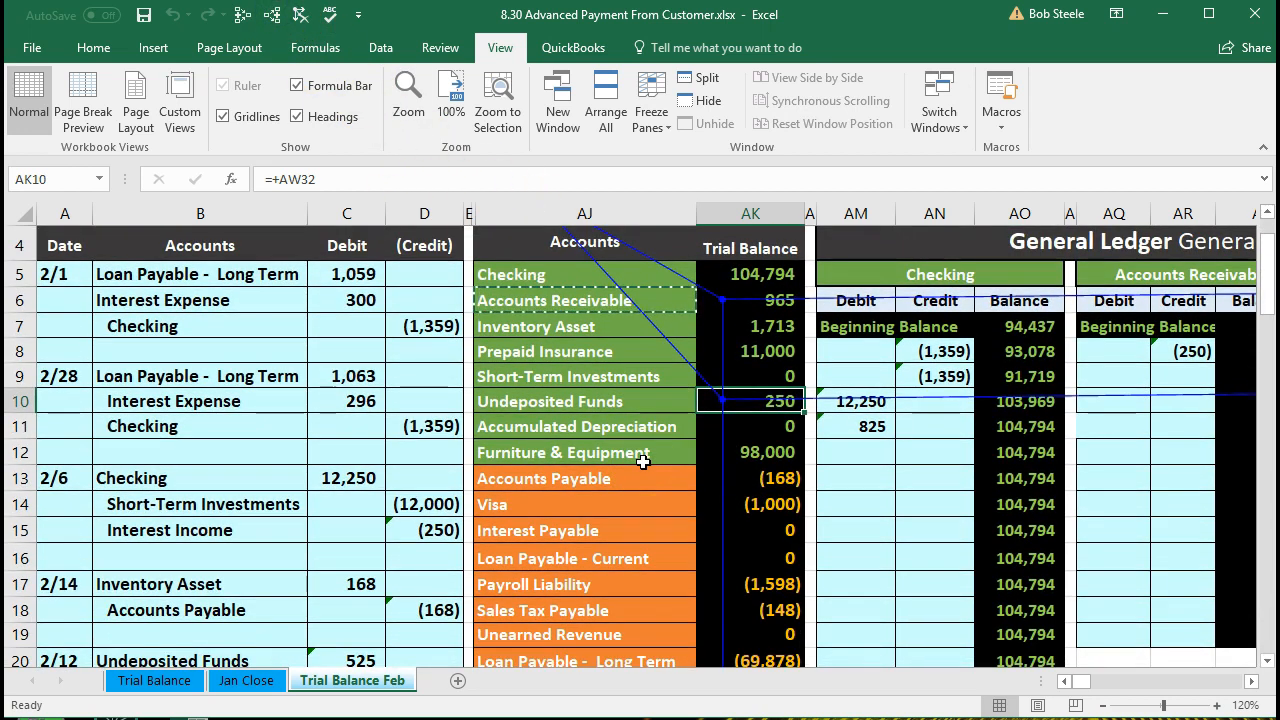
# Step: Follow the trace arrows to the Balance Sheet and examine Accounts Receivable in BX5 and Undeposited Funds in BX9
pyautogui.press('Right')
pyautogui.press('Right')
pyautogui.press('Right')
pyautogui.press('Right')
pyautogui.press('Right')
pyautogui.press('Right')
pyautogui.press('Right')
pyautogui.press('Right')
pyautogui.press('Right')
pyautogui.press('Right')
pyautogui.press('Right')
pyautogui.press('Right')
pyautogui.press('Right')
pyautogui.press('Right')
pyautogui.press('Right')
pyautogui.press('Right')
pyautogui.press('Right')
pyautogui.press('Right')
pyautogui.press('Right')
pyautogui.press('Right')
pyautogui.press('Right')
pyautogui.press('Right')
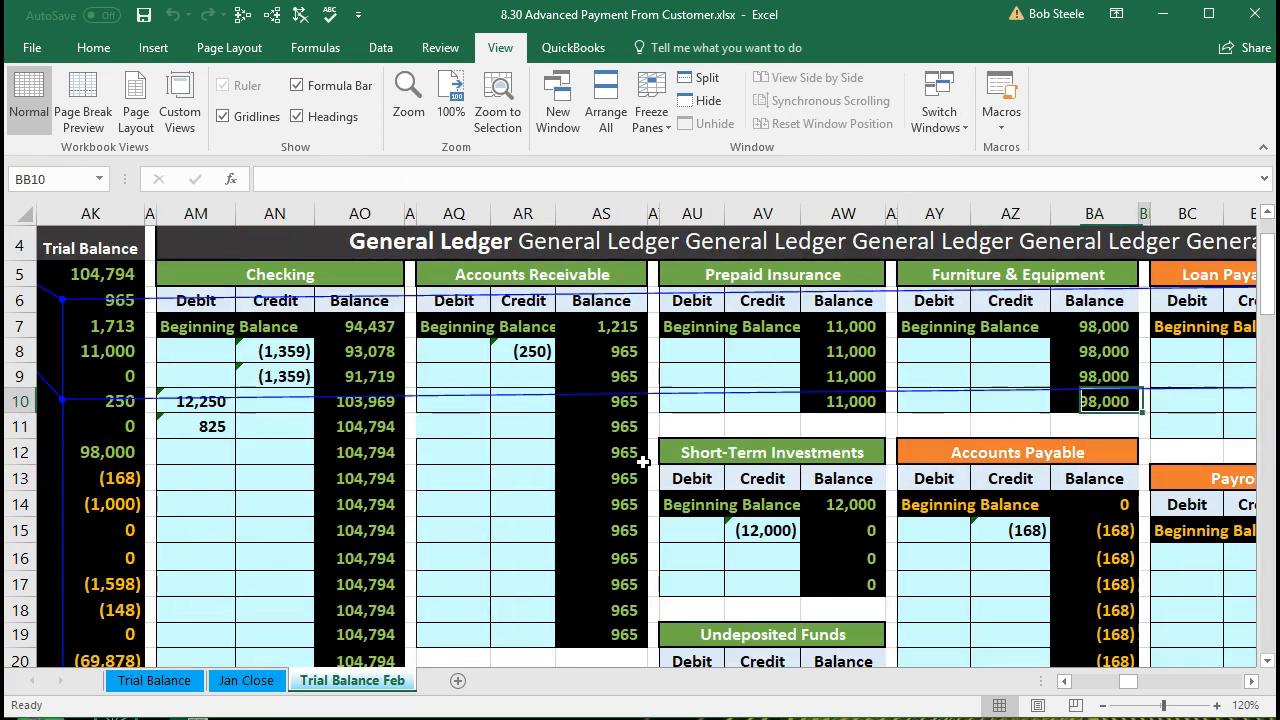
pyautogui.press('Right')
pyautogui.press('Right')
pyautogui.press('Right')
pyautogui.press('Right')
pyautogui.press('Right')
pyautogui.press('Right')
pyautogui.press('Right')
pyautogui.press('Right')
pyautogui.press('Right')
pyautogui.press('Right')
pyautogui.press('Right')
pyautogui.press('Right')
pyautogui.press('Right')
pyautogui.press('Right')
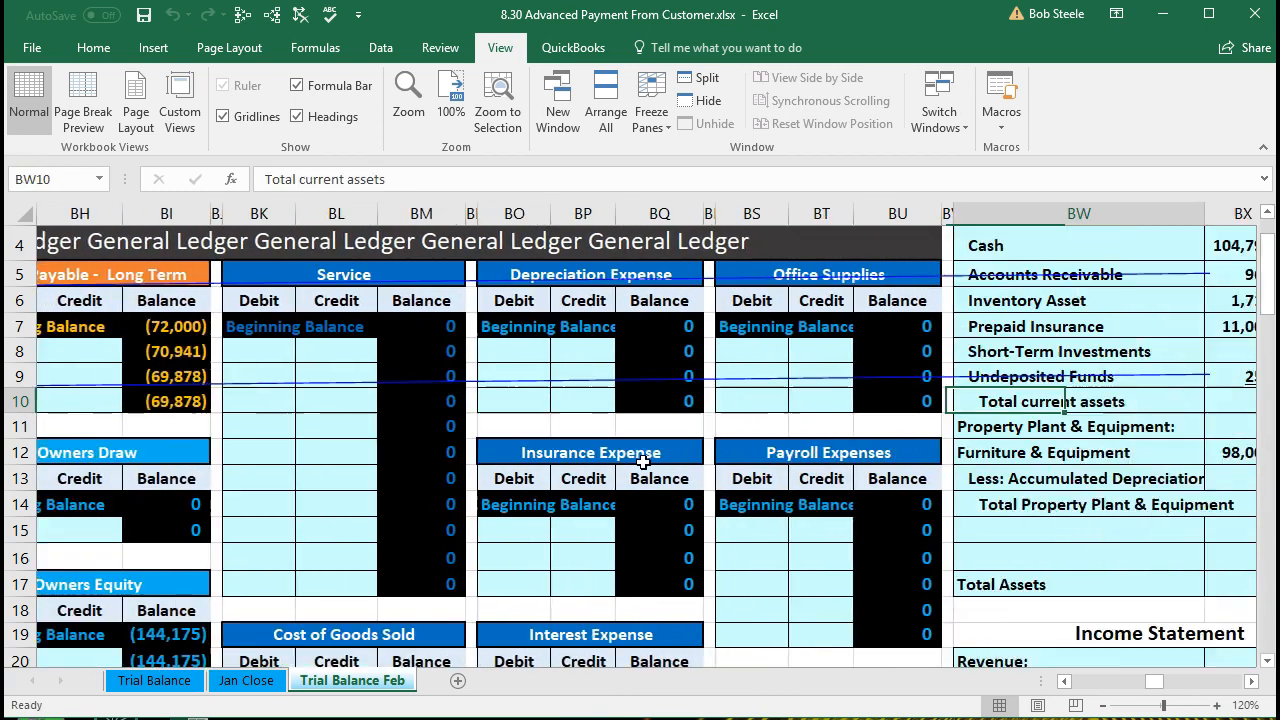
pyautogui.scroll(1, 643, 462)
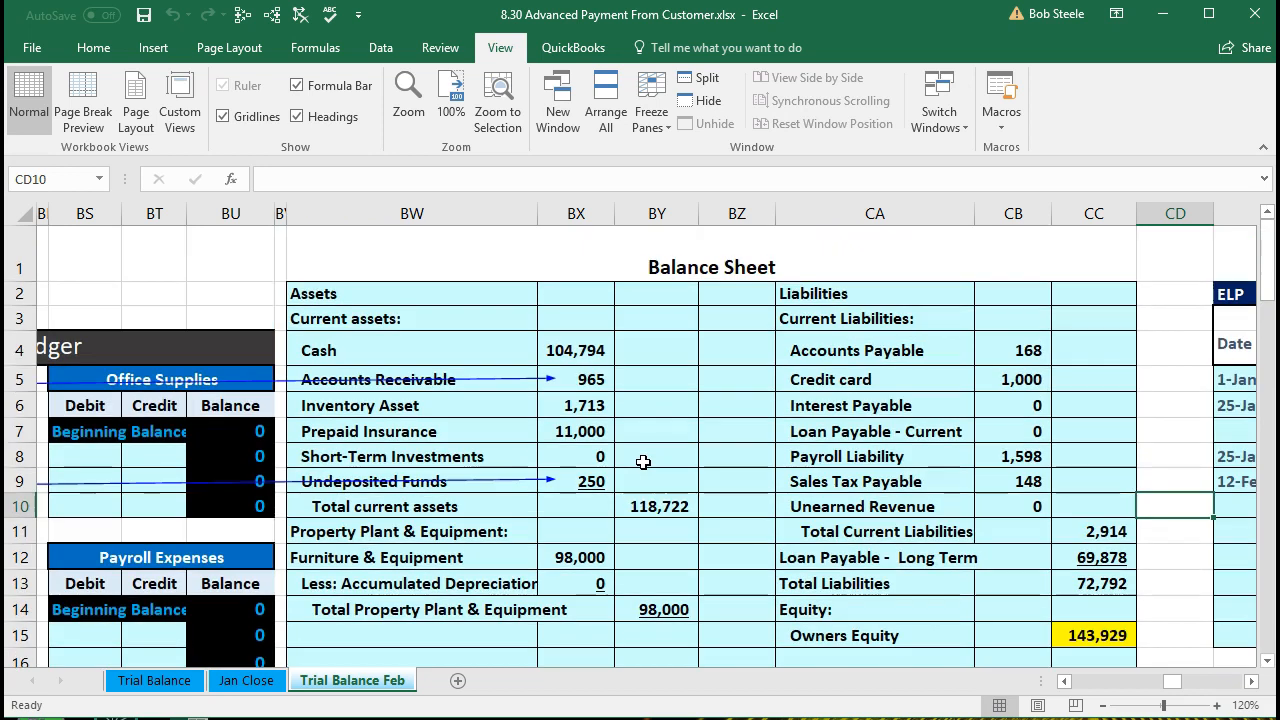
pyautogui.click(597, 385)
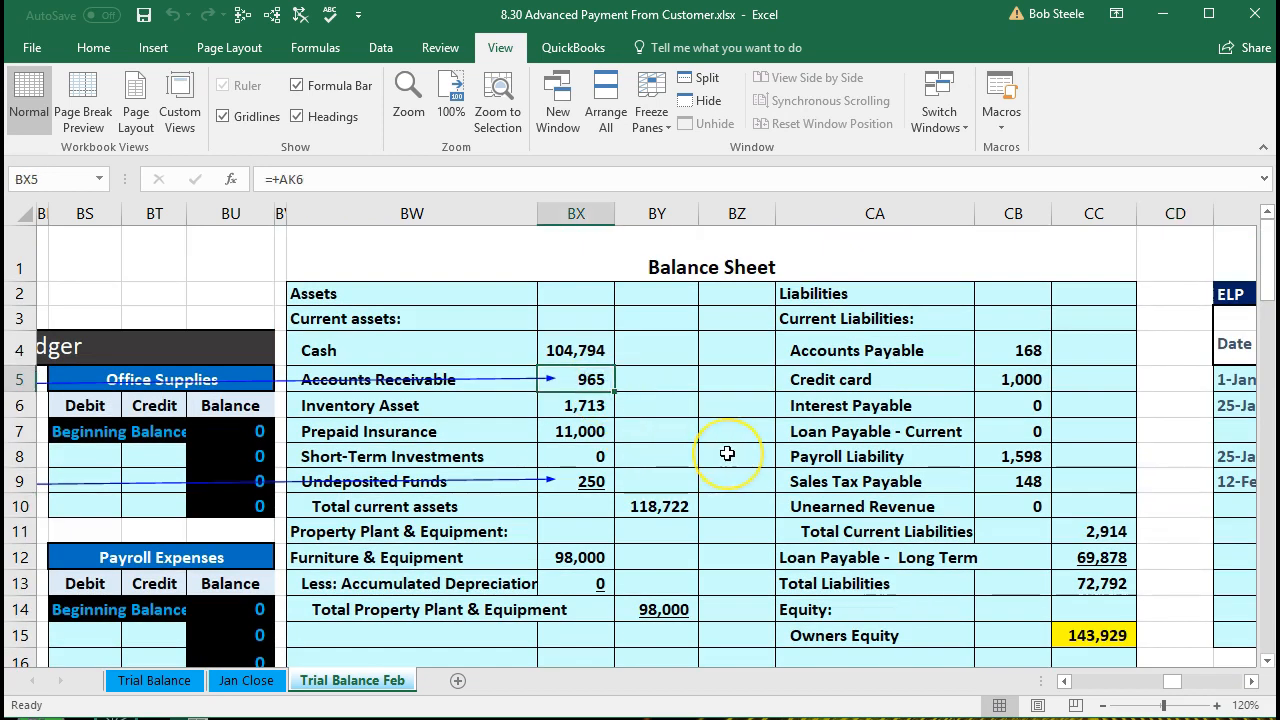
pyautogui.click(595, 483)
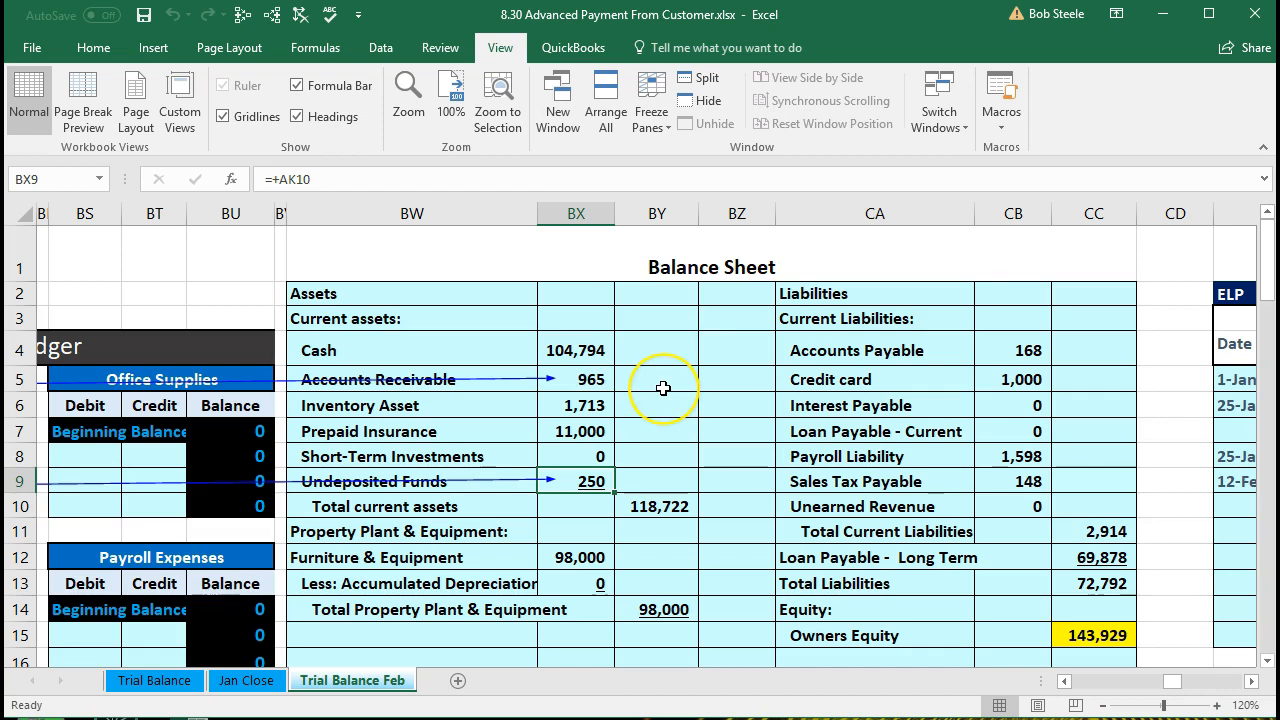
# Step: Compare Total Assets in BY17 with Total Liabilities & Equity in CC17 on the Balance Sheet
pyautogui.scroll(-1, 663, 388)
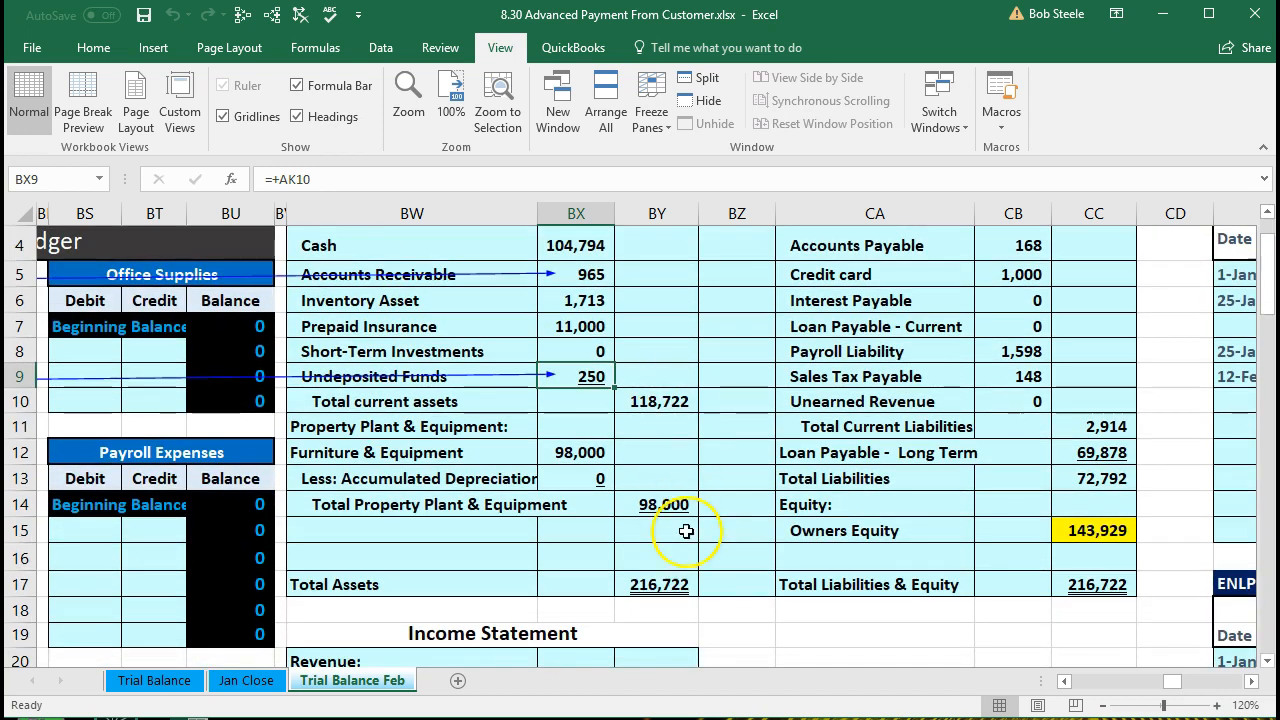
pyautogui.click(673, 583)
pyautogui.click(1075, 590)
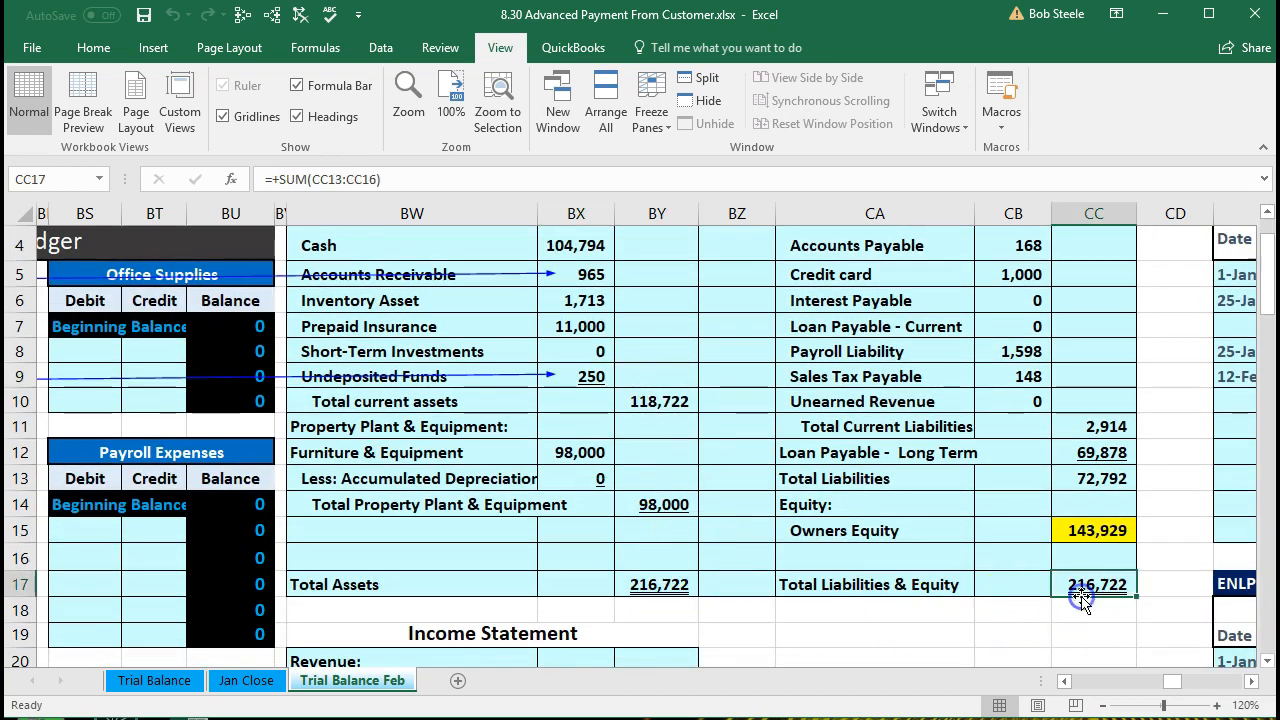
# Step: Review the Income Statement down to Net Income (Loss) in BY42
pyautogui.scroll(-6, 983, 570)
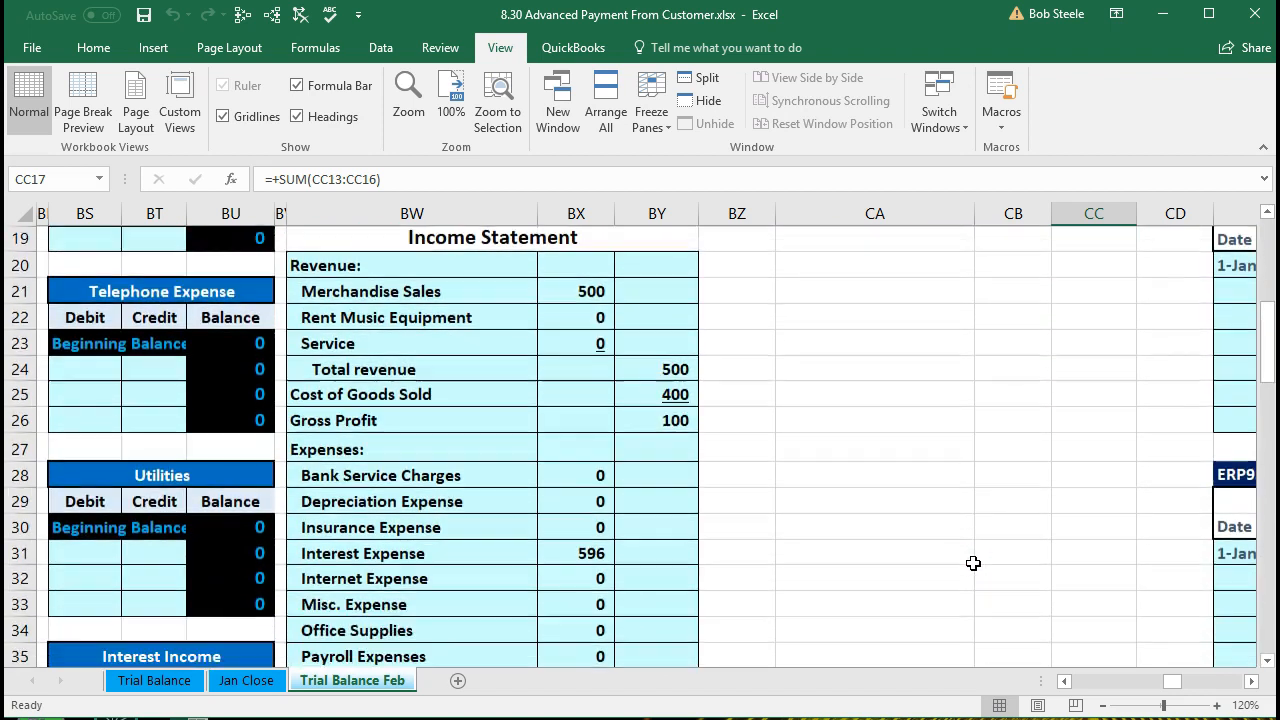
pyautogui.scroll(-2, 973, 563)
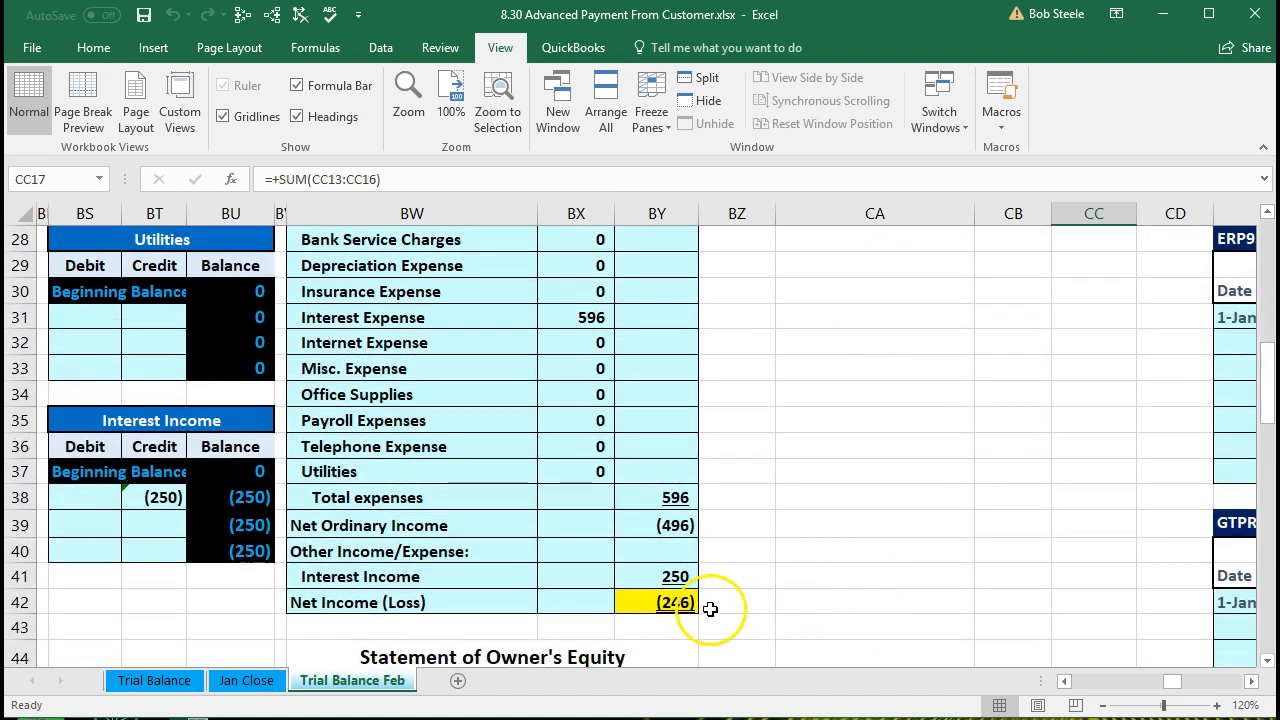
pyautogui.click(690, 603)
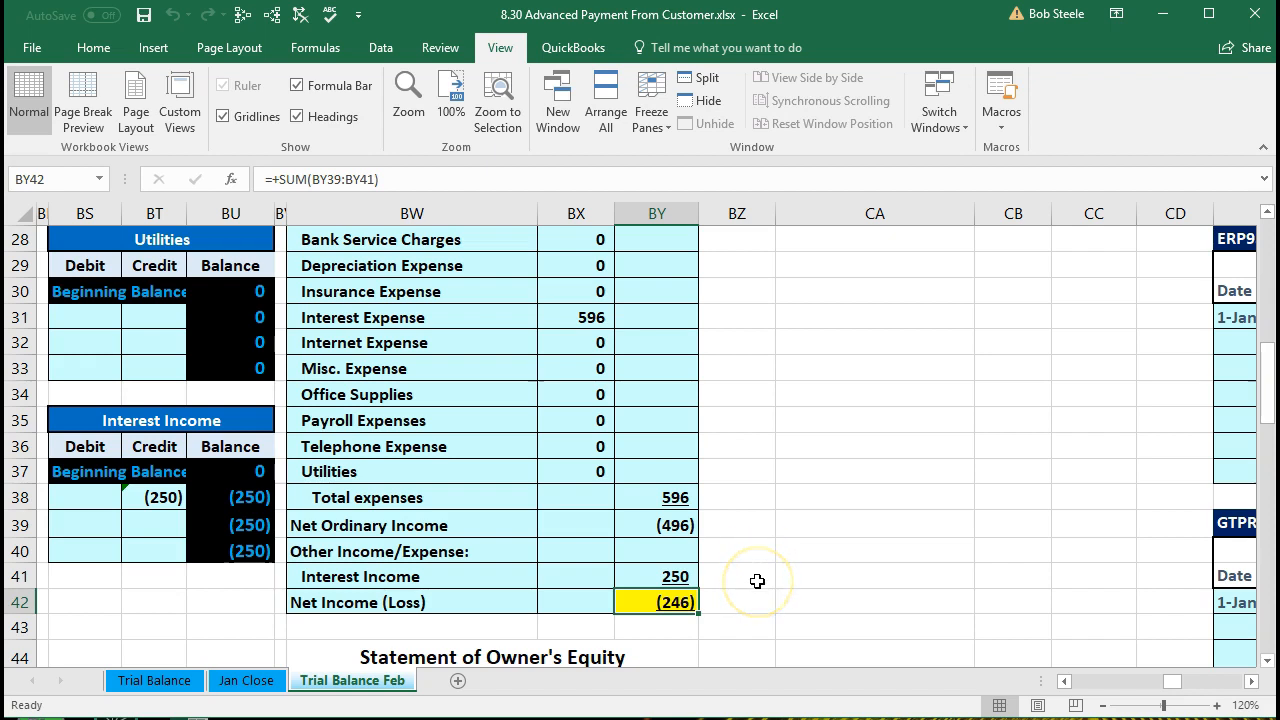
pyautogui.scroll(1, 757, 581)
pyautogui.scroll(-2, 757, 581)
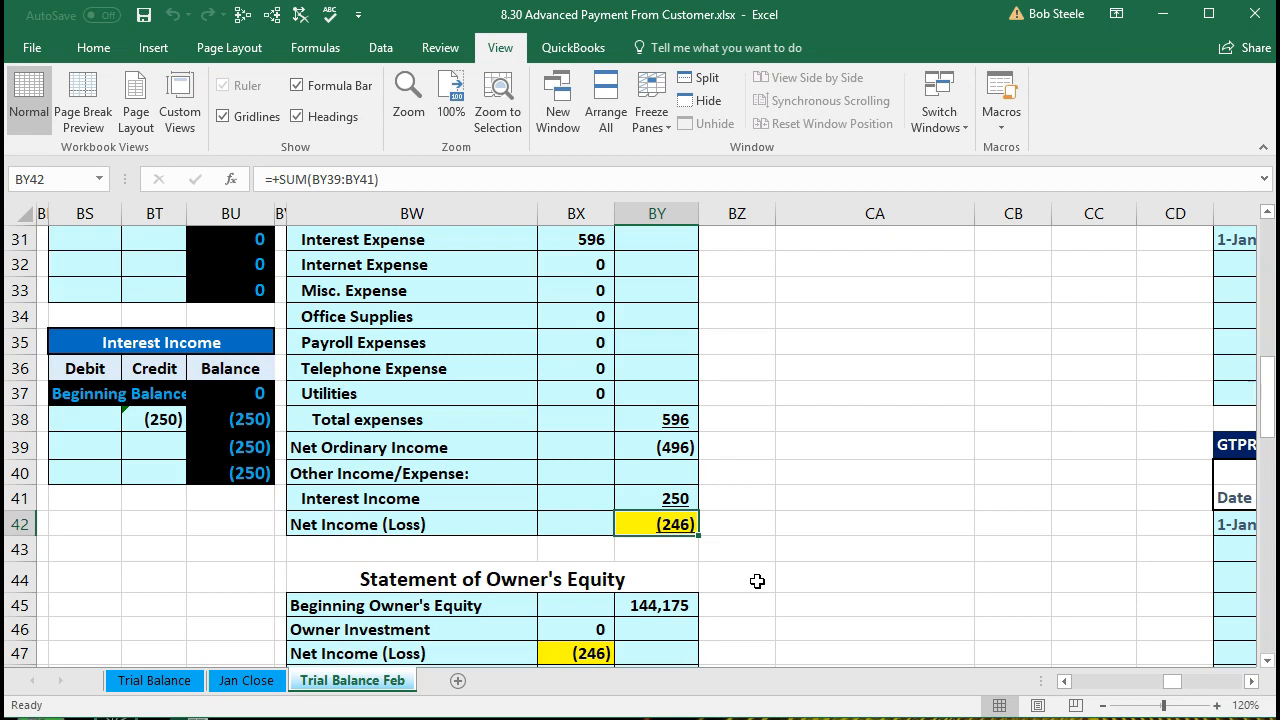
# Step: Check net income in BX47 and ending owner's equity in BY50, and compare the latter with Owners Equity in CC15 on the Balance Sheet
pyautogui.scroll(-2, 757, 581)
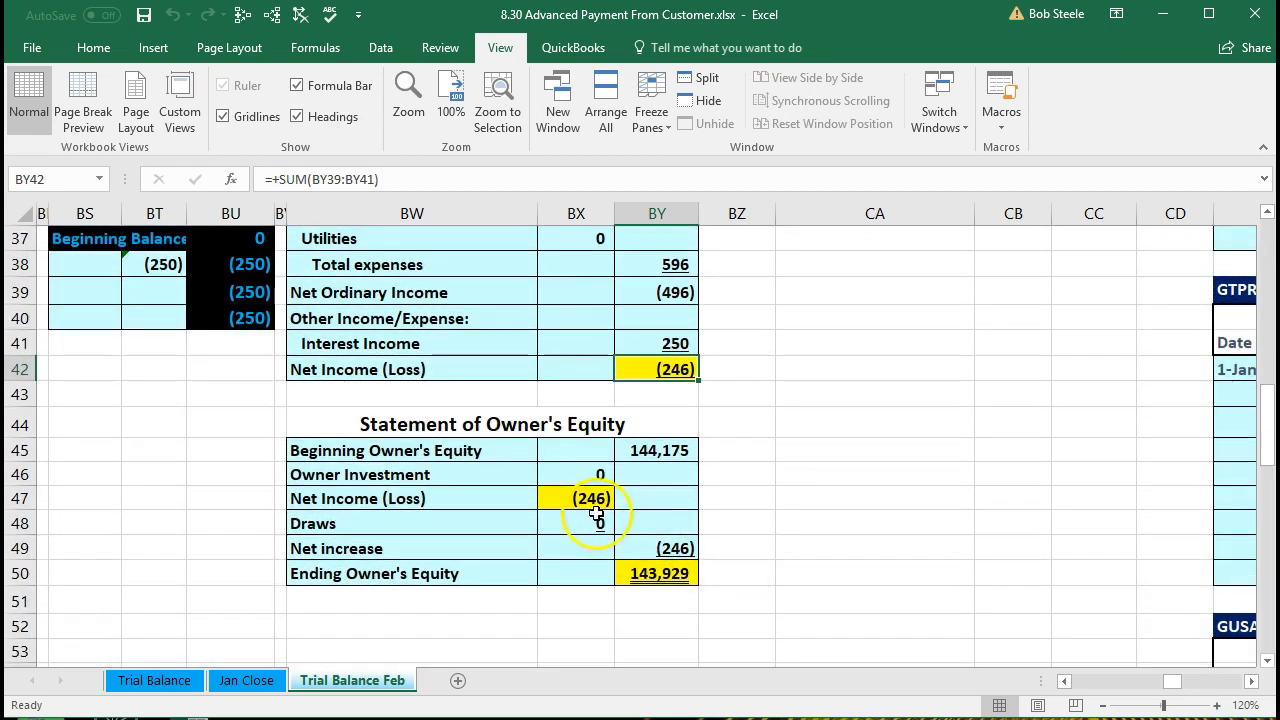
pyautogui.click(588, 498)
pyautogui.click(628, 575)
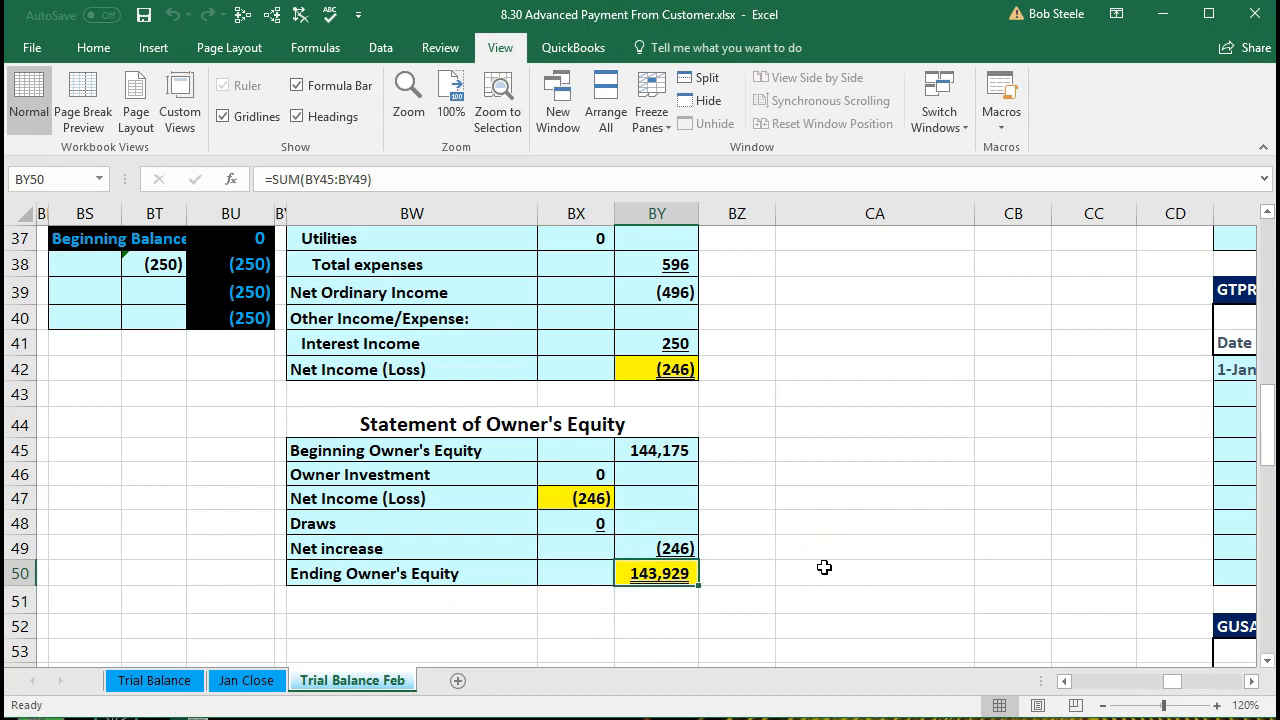
pyautogui.scroll(10, 824, 567)
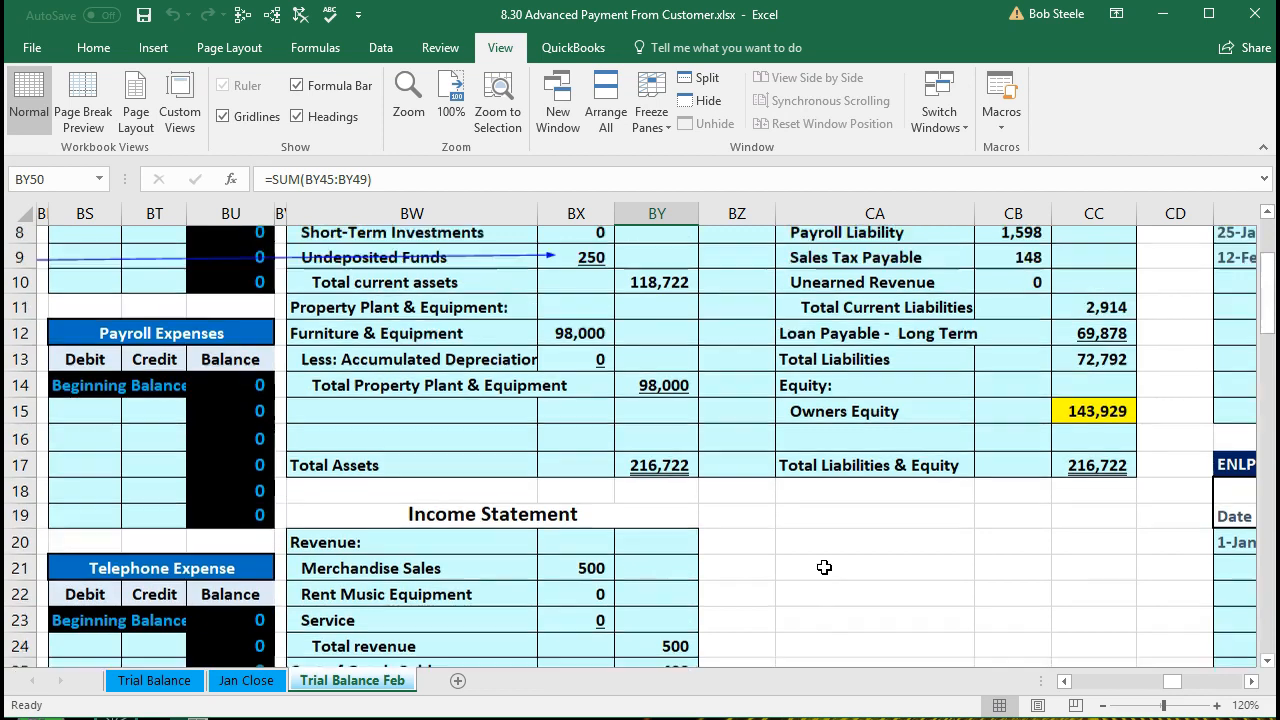
pyautogui.scroll(3, 824, 567)
pyautogui.click(1085, 635)
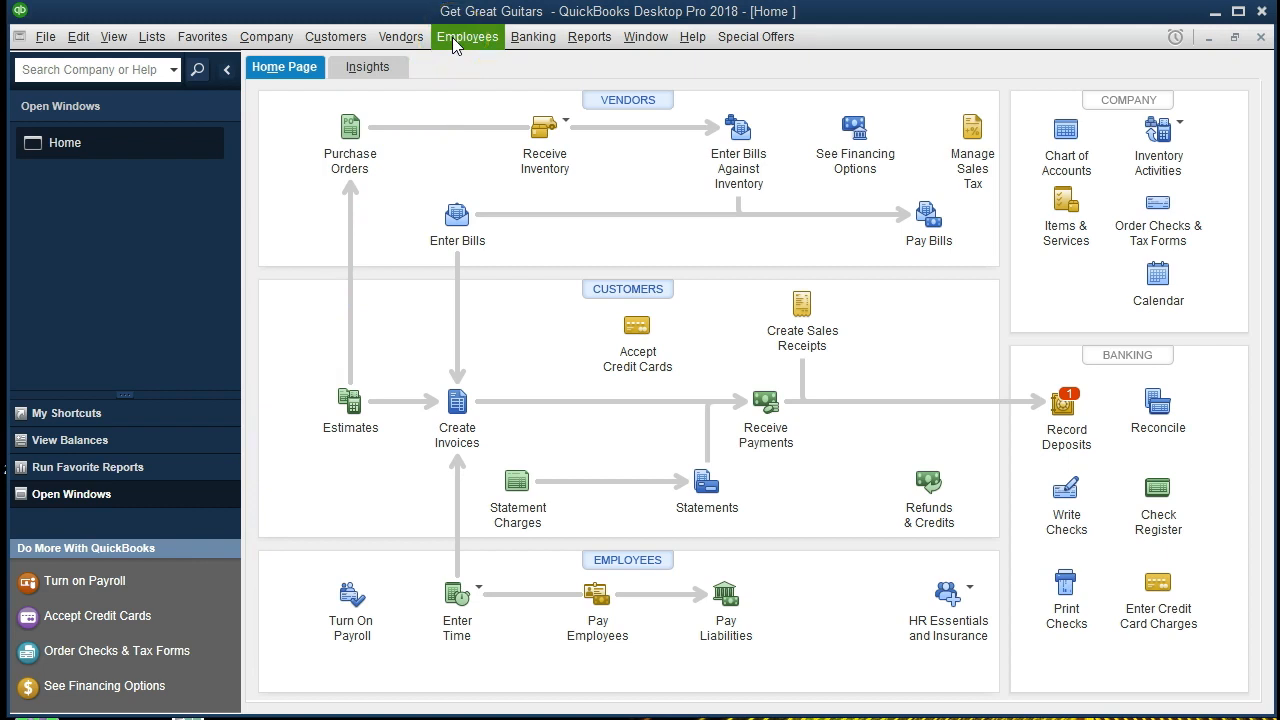
pyautogui.click(50, 37)
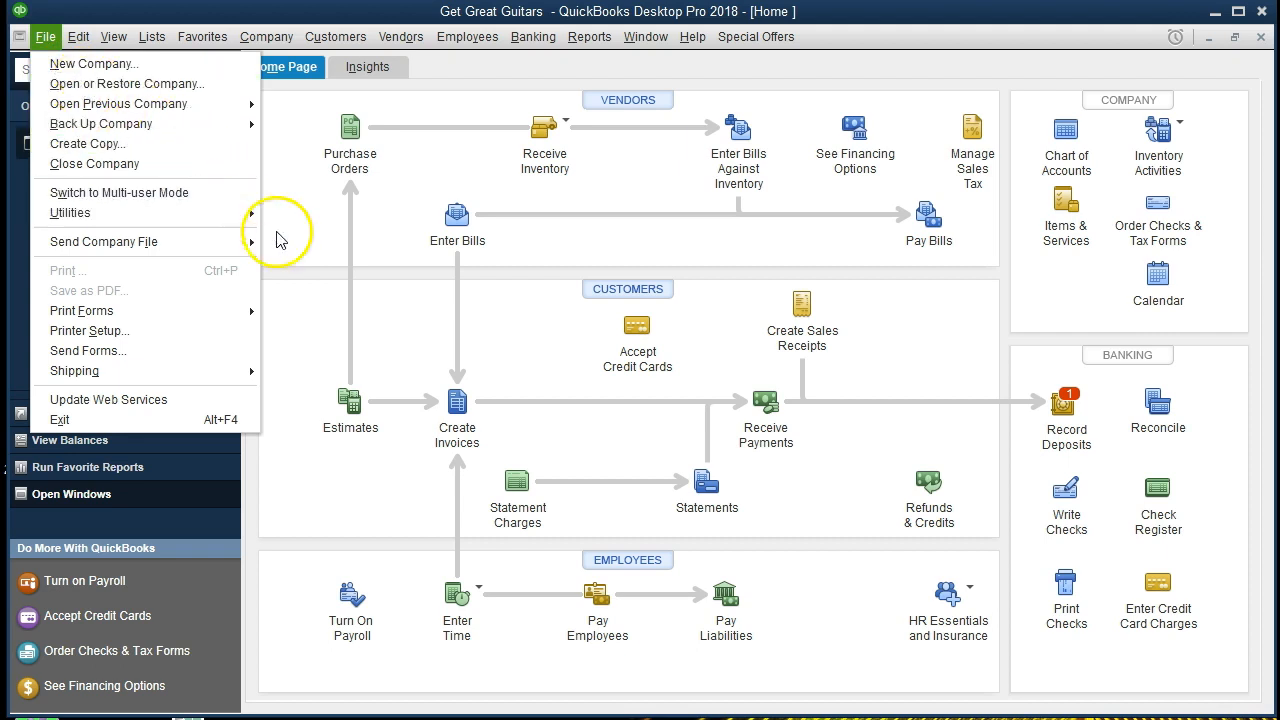
pyautogui.click(314, 258)
pyautogui.click(366, 287)
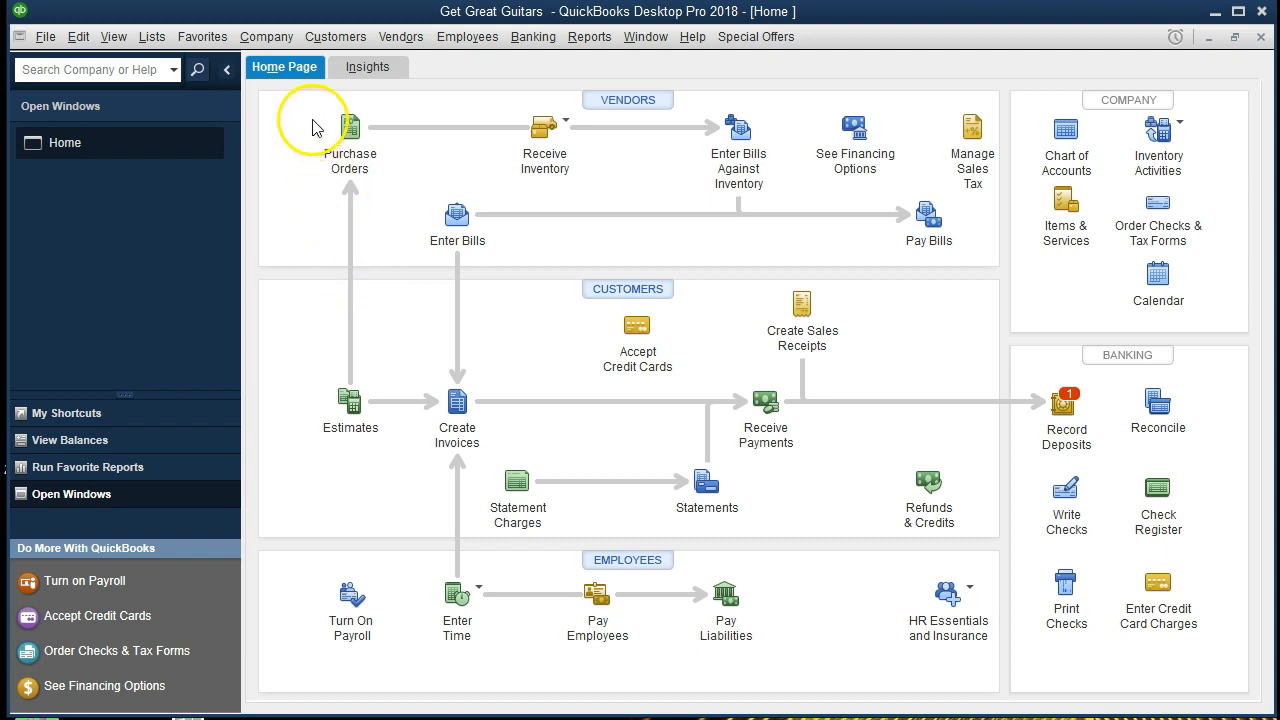
pyautogui.click(285, 48)
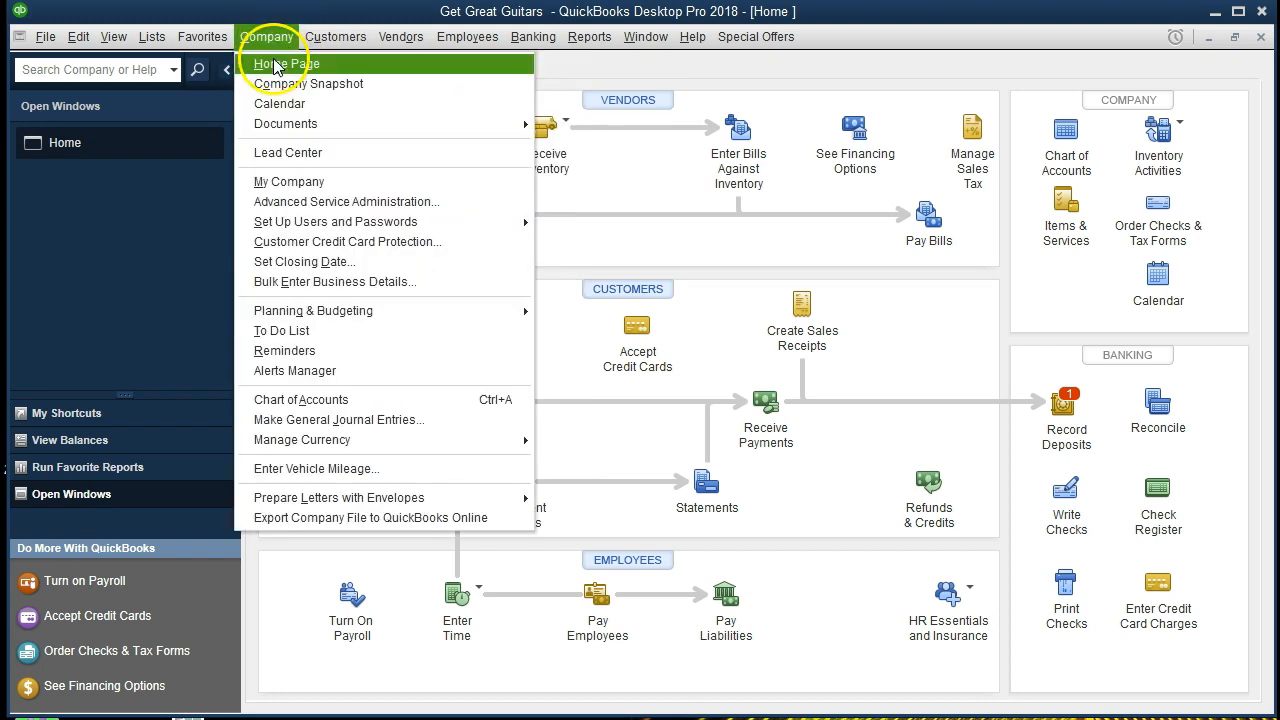
pyautogui.click(278, 38)
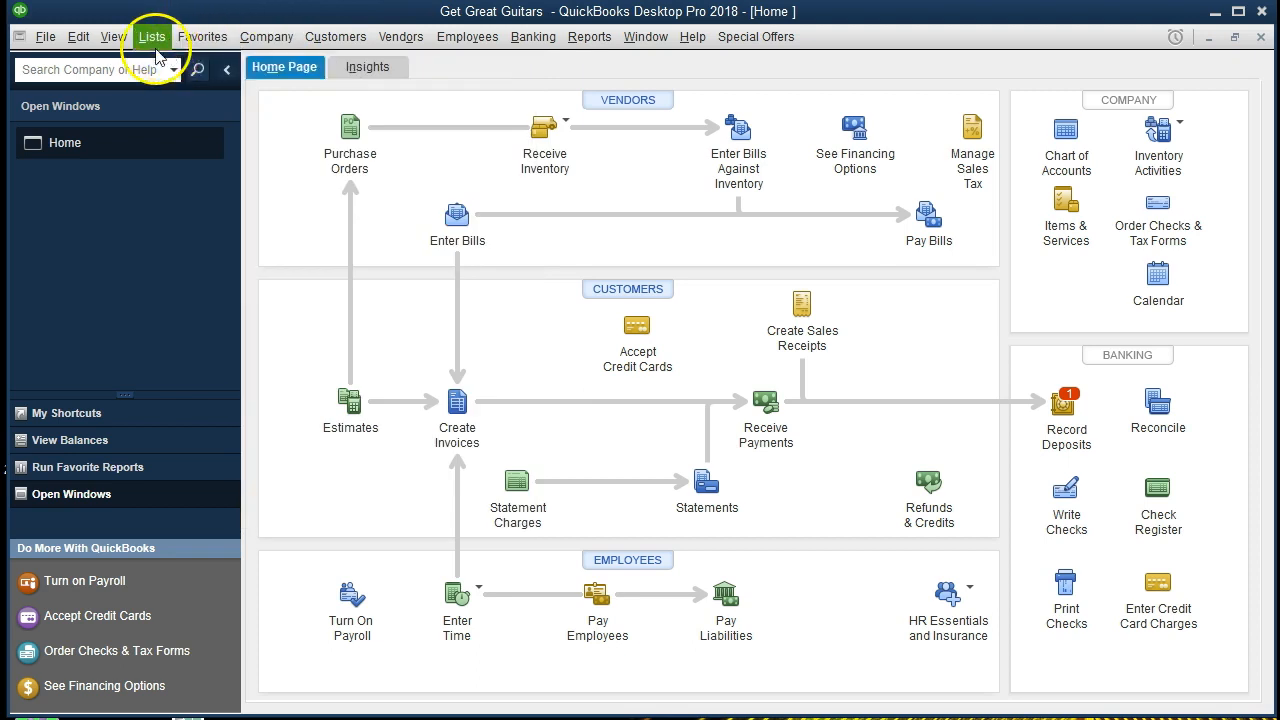
pyautogui.click(113, 37)
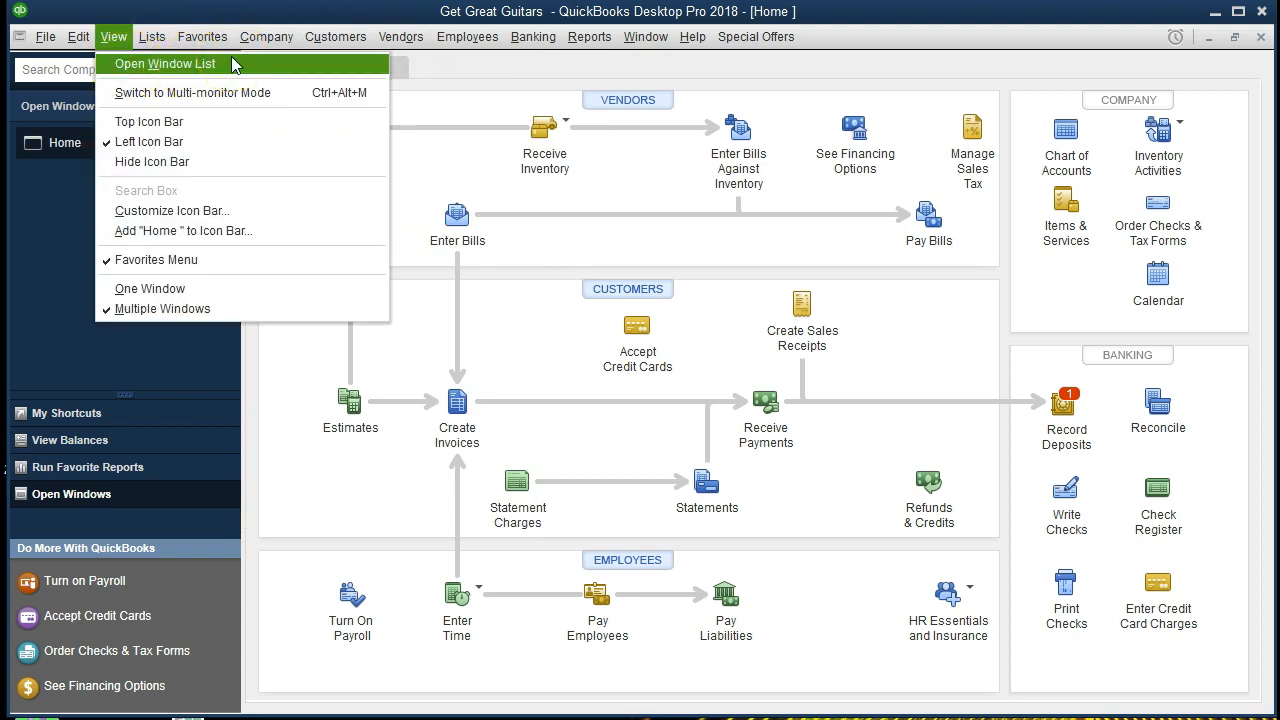
pyautogui.click(53, 180)
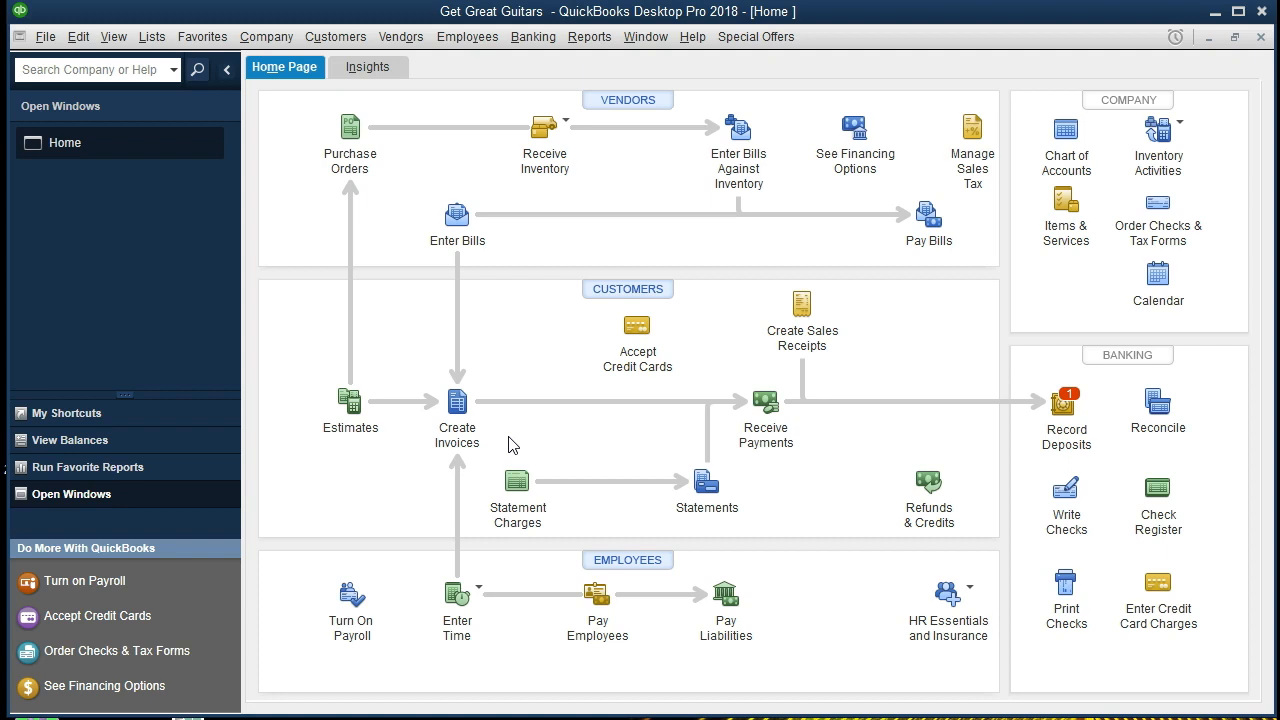
pyautogui.click(474, 424)
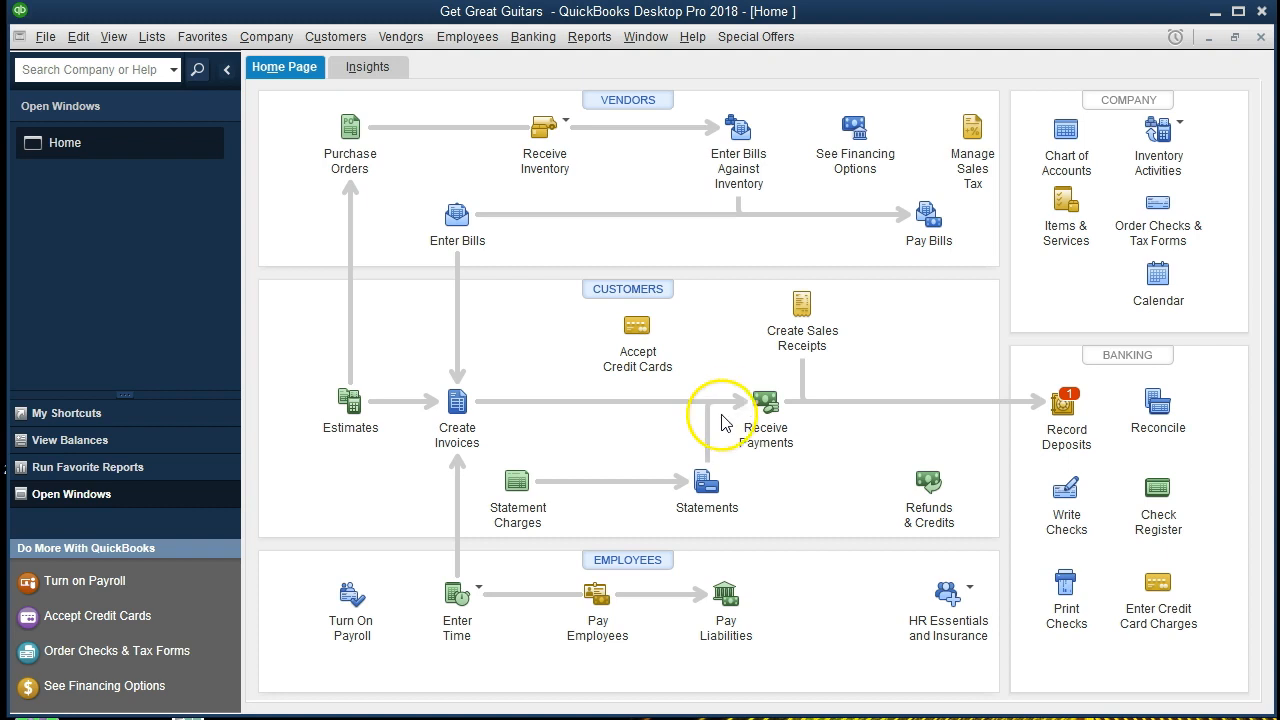
# Step: Start a customer payment received from String Music for 300.00, dated 02/21/2021
pyautogui.click(765, 402)
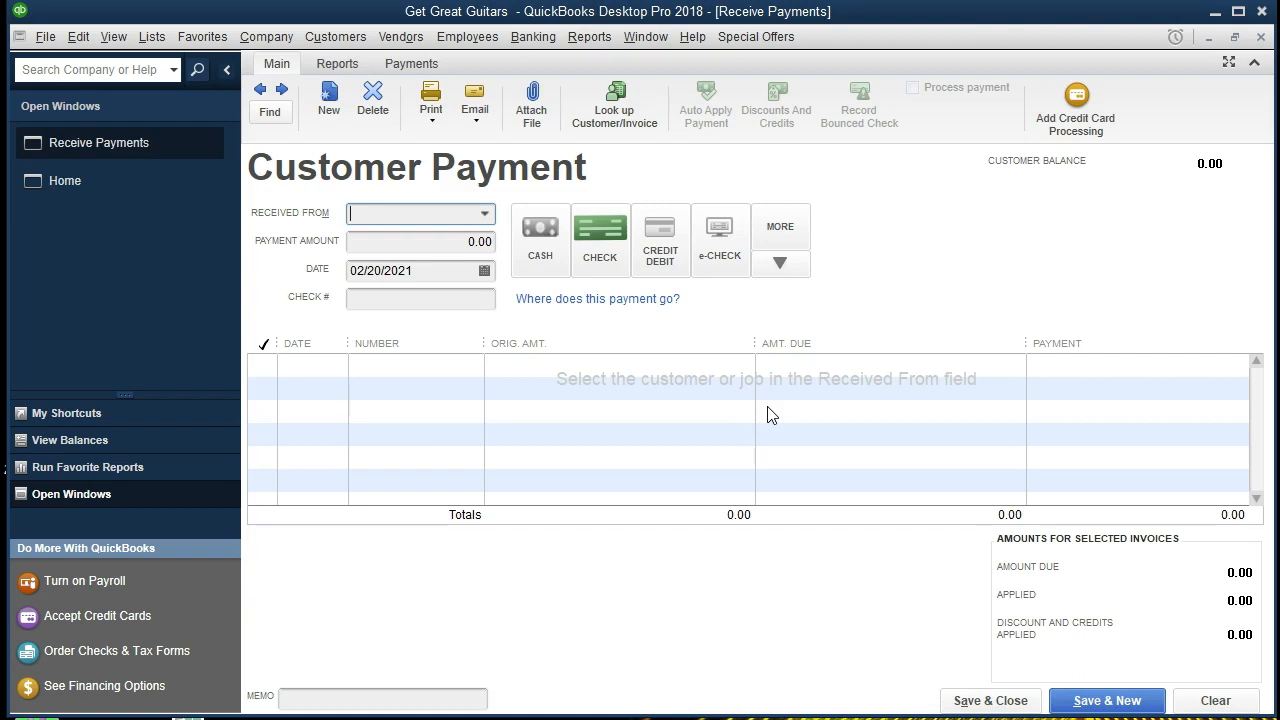
pyautogui.click(485, 214)
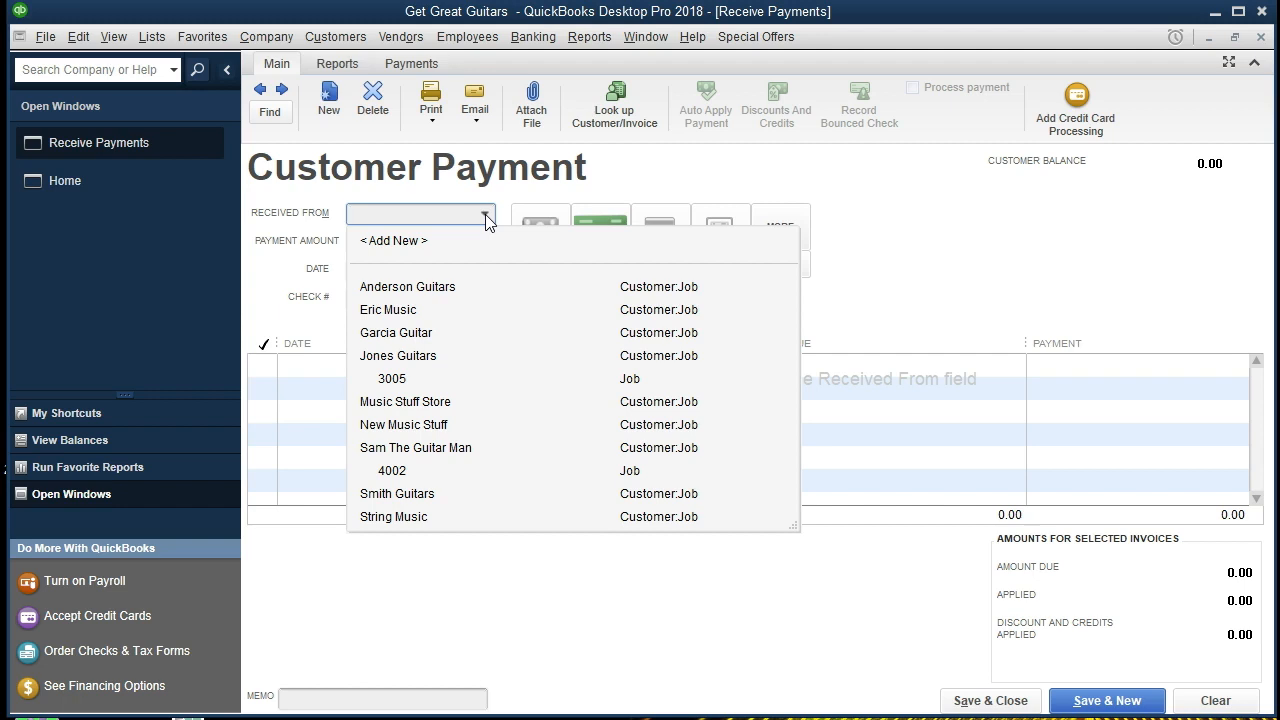
pyautogui.write('String Music')
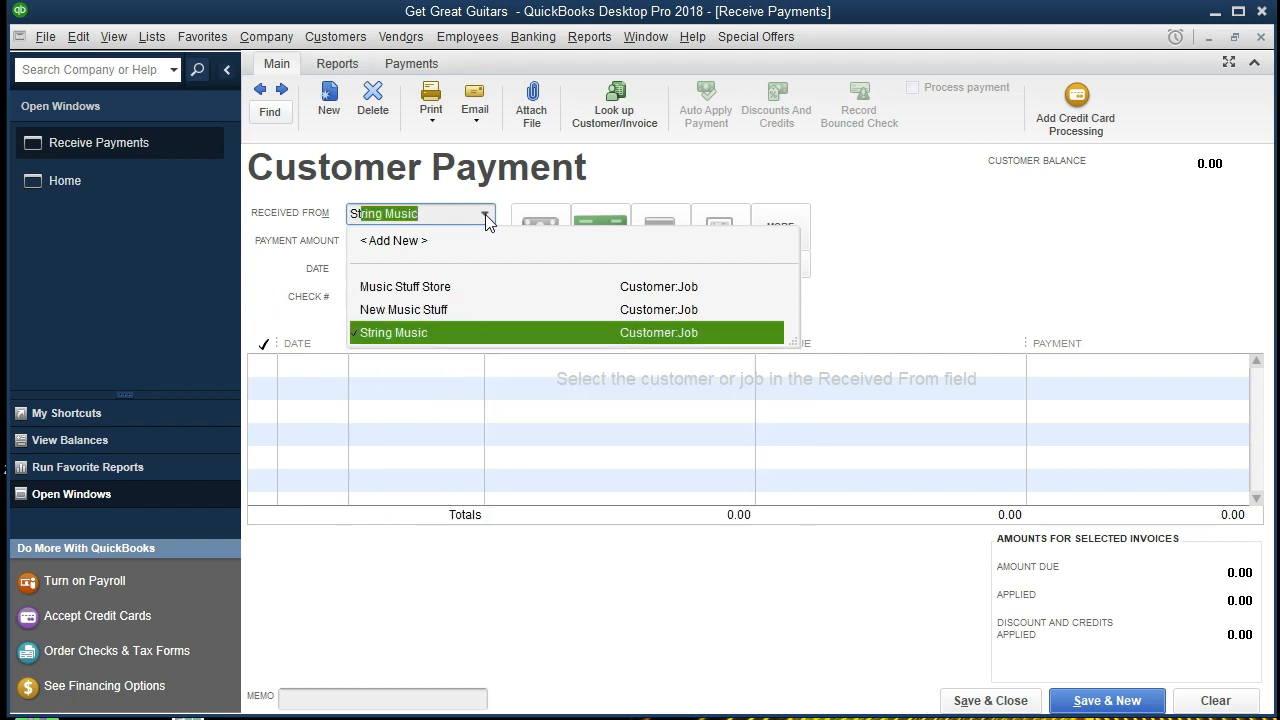
pyautogui.press('Tab')
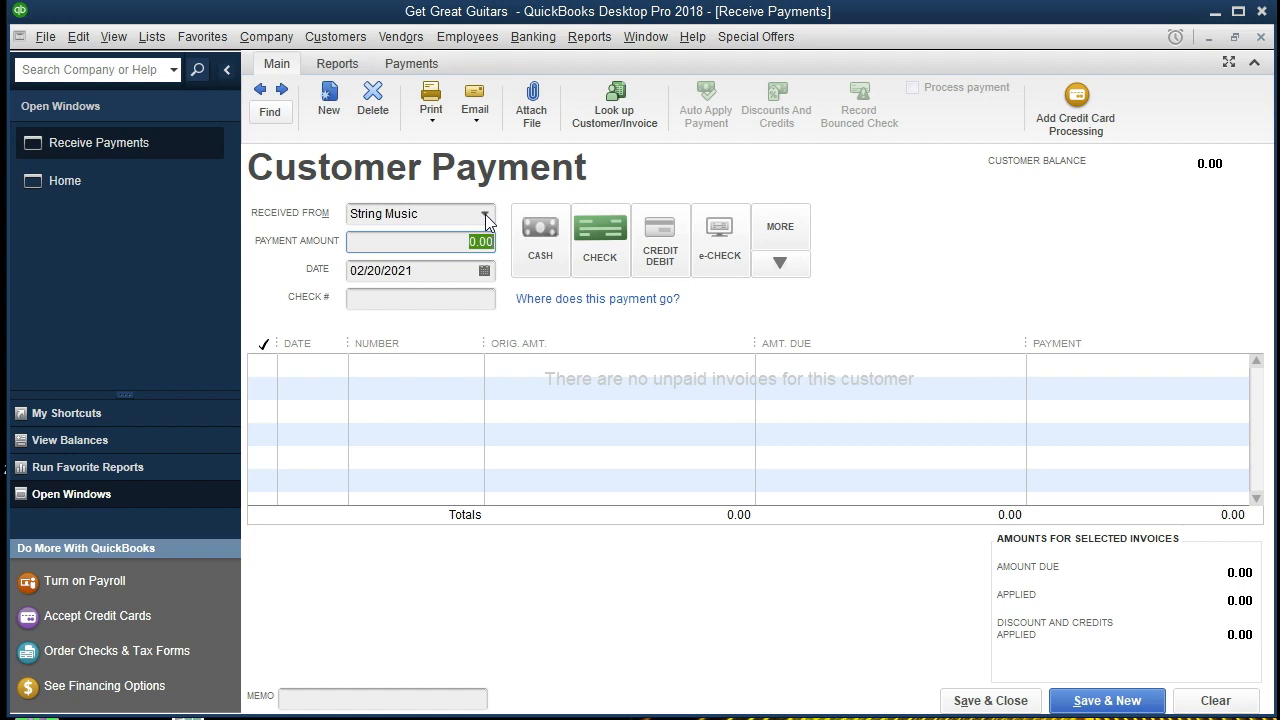
pyautogui.write('300')
pyautogui.press('Tab')
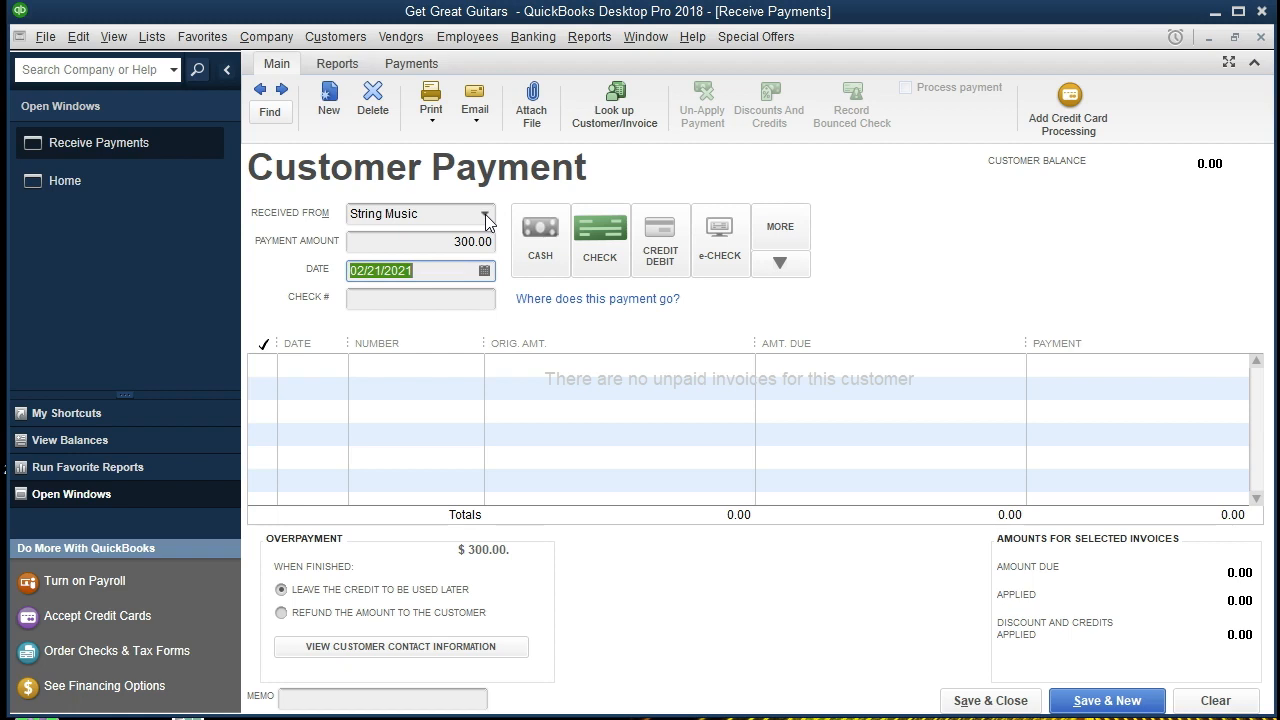
# Step: Set the payment method to cash and save and close the payment, leaving the overpayment as a customer credit
pyautogui.click(532, 238)
pyautogui.press('Tab')
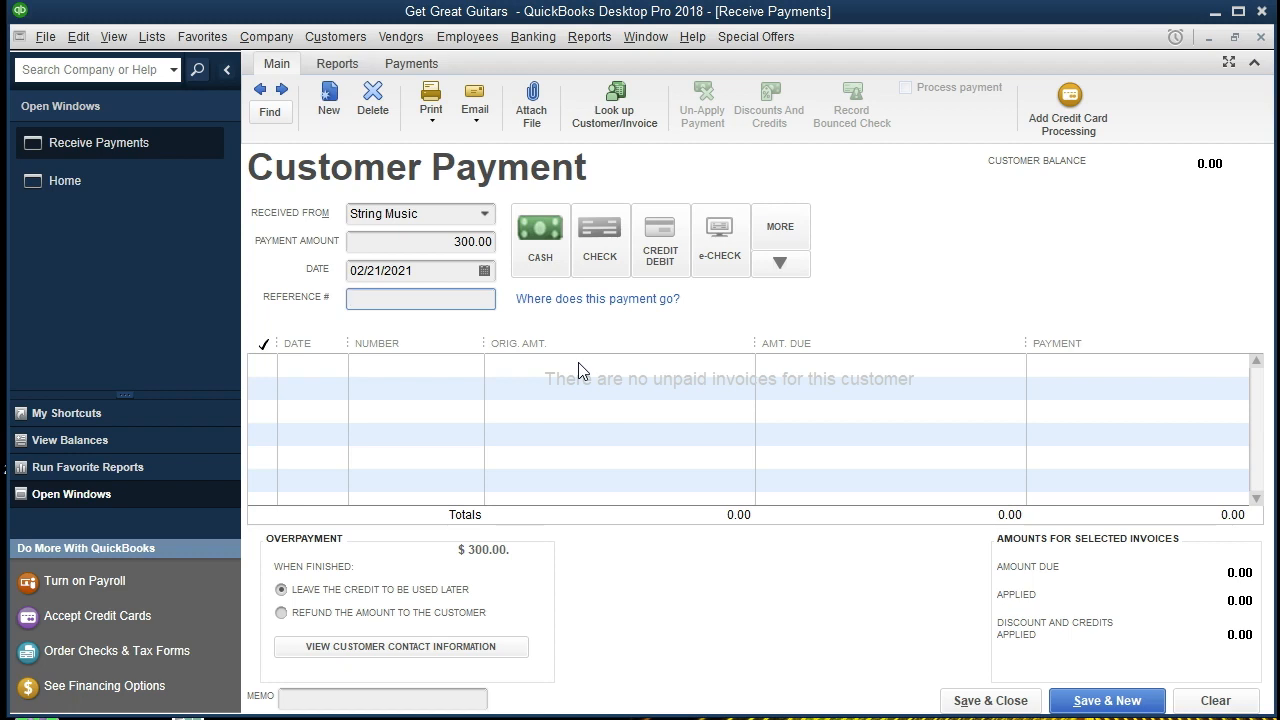
pyautogui.click(451, 601)
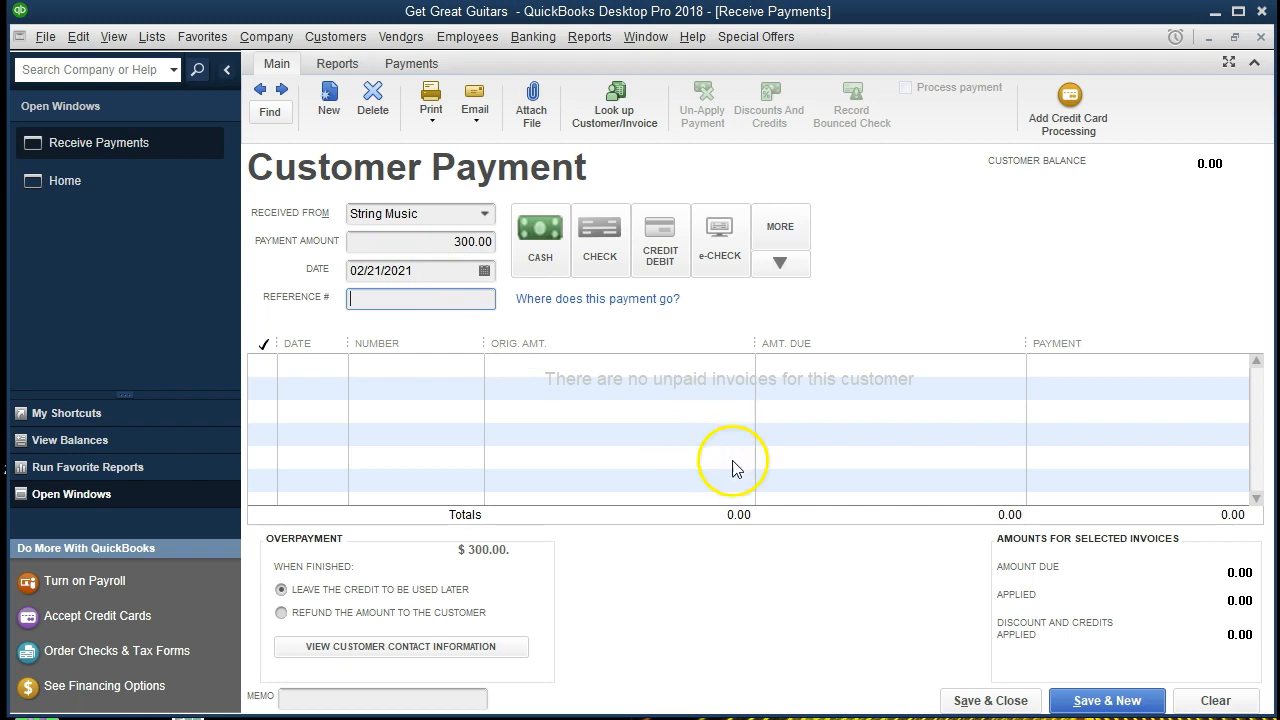
pyautogui.click(957, 700)
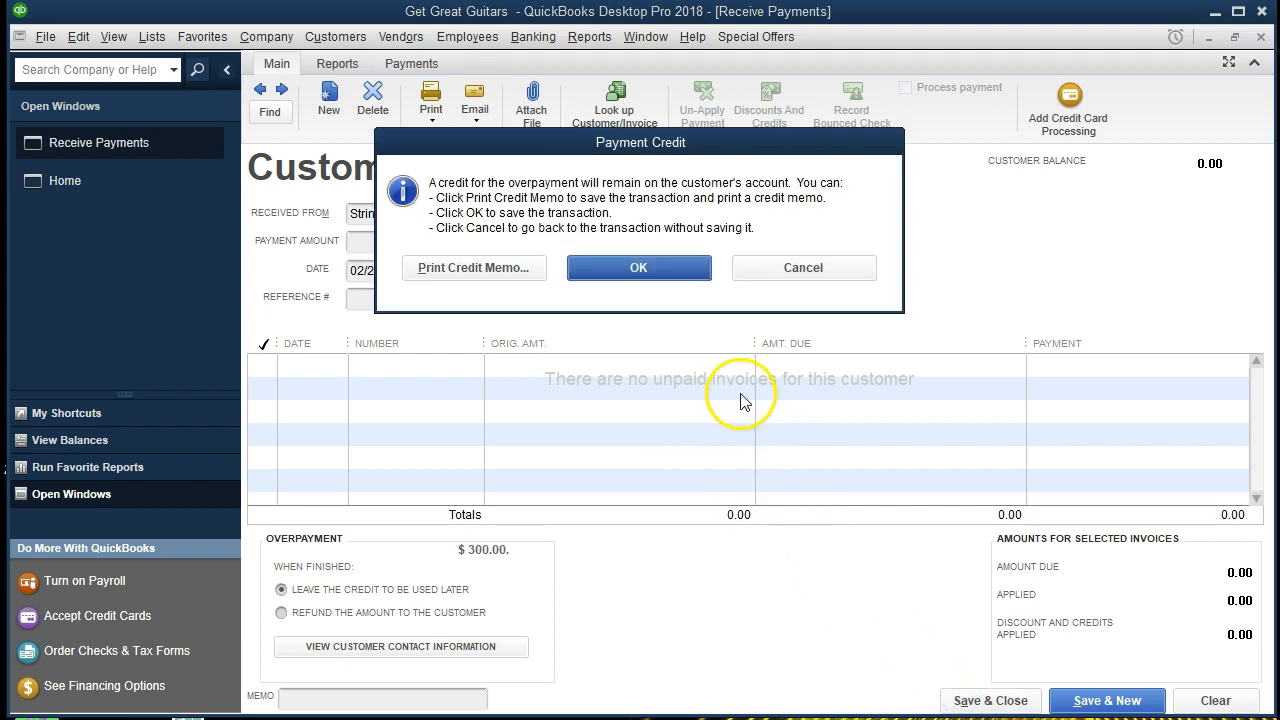
pyautogui.click(651, 288)
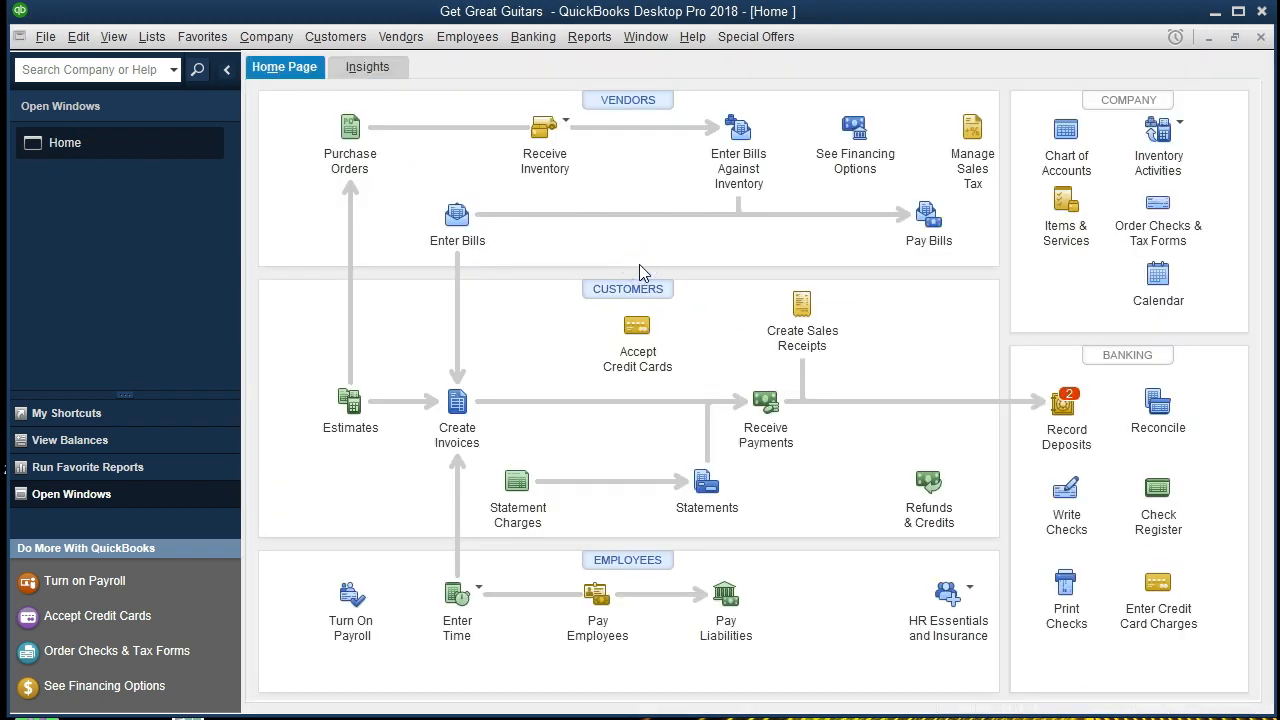
# Step: Run the standard Balance Sheet report with a custom date range from 01/01/2021 to 12/31/2021
pyautogui.click(591, 34)
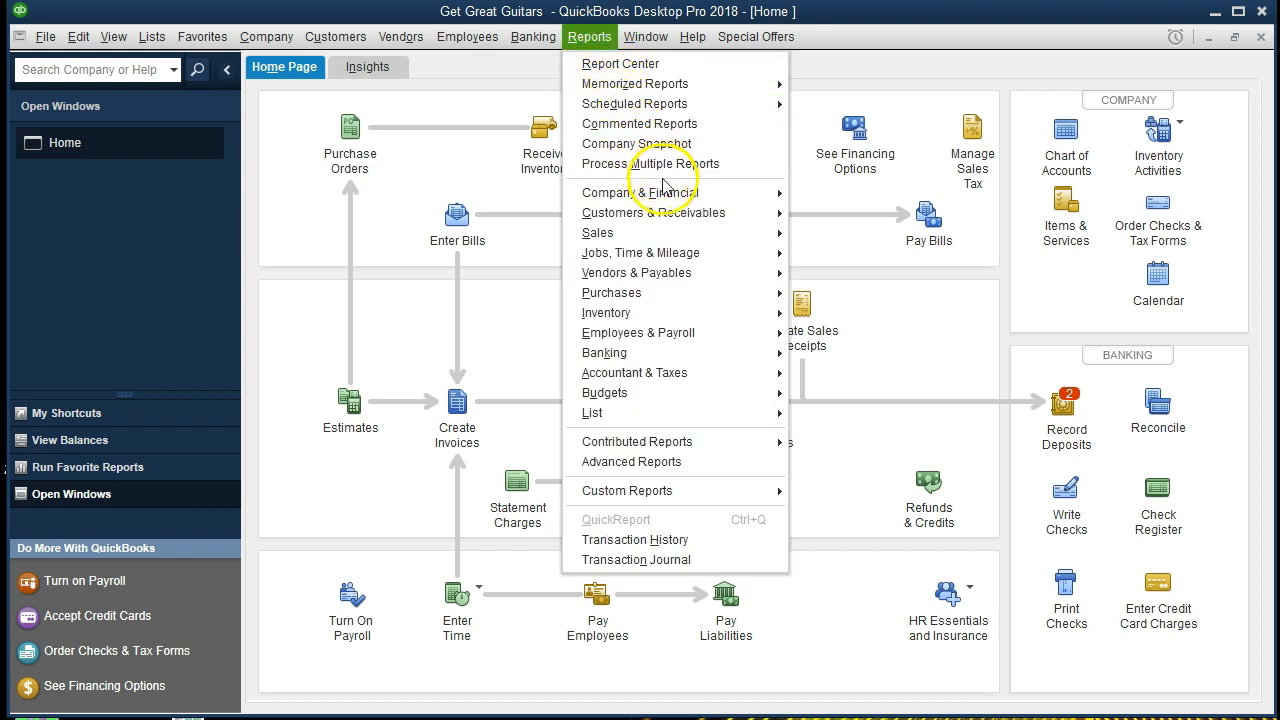
pyautogui.moveTo(710, 199)
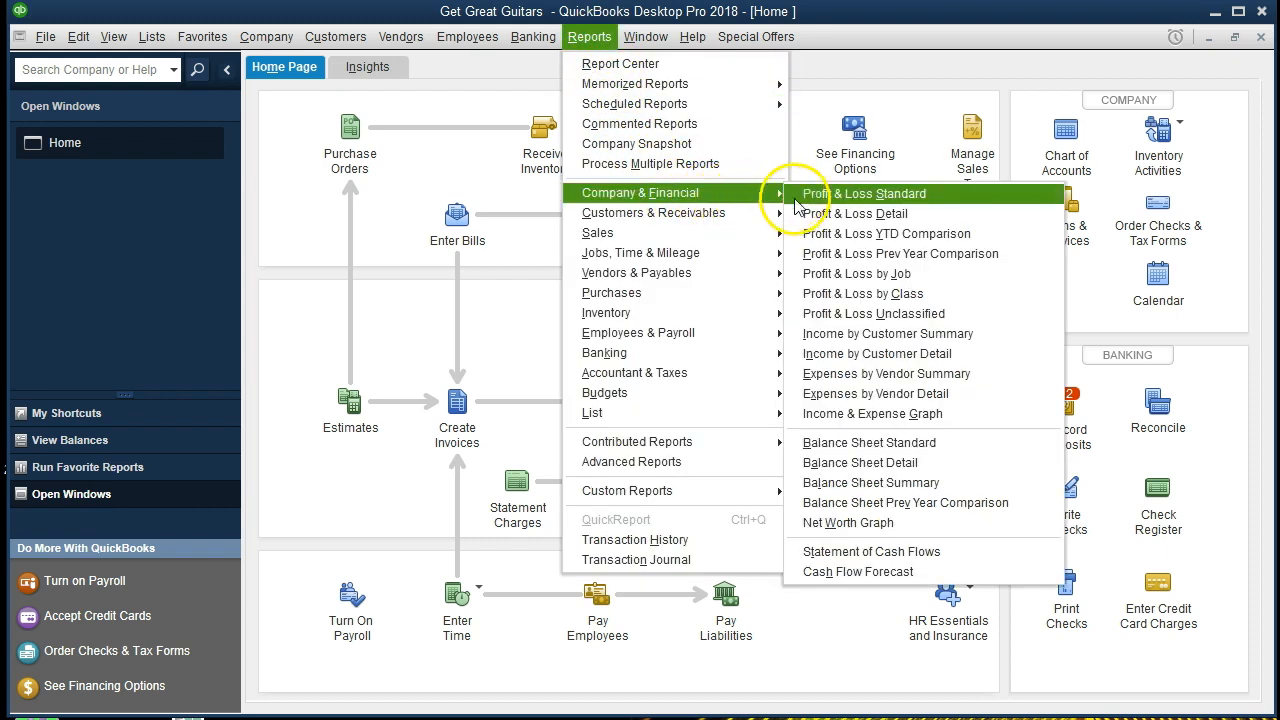
pyautogui.click(800, 443)
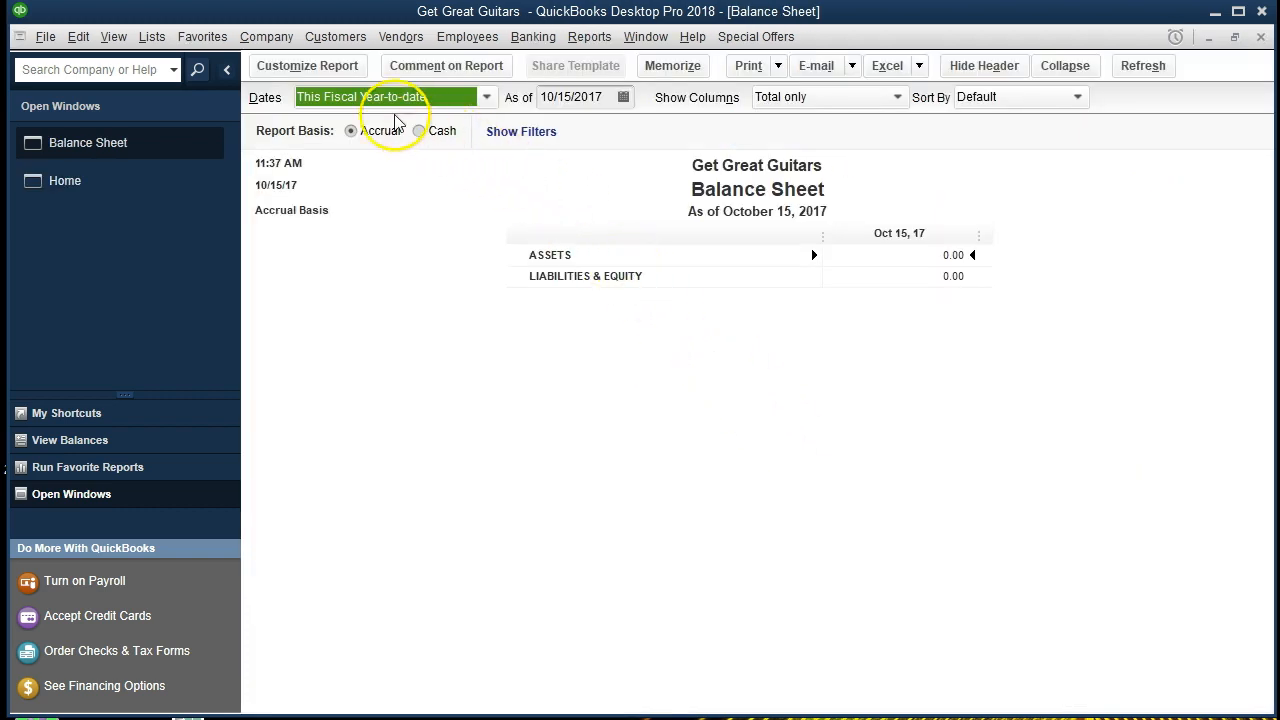
pyautogui.click(336, 72)
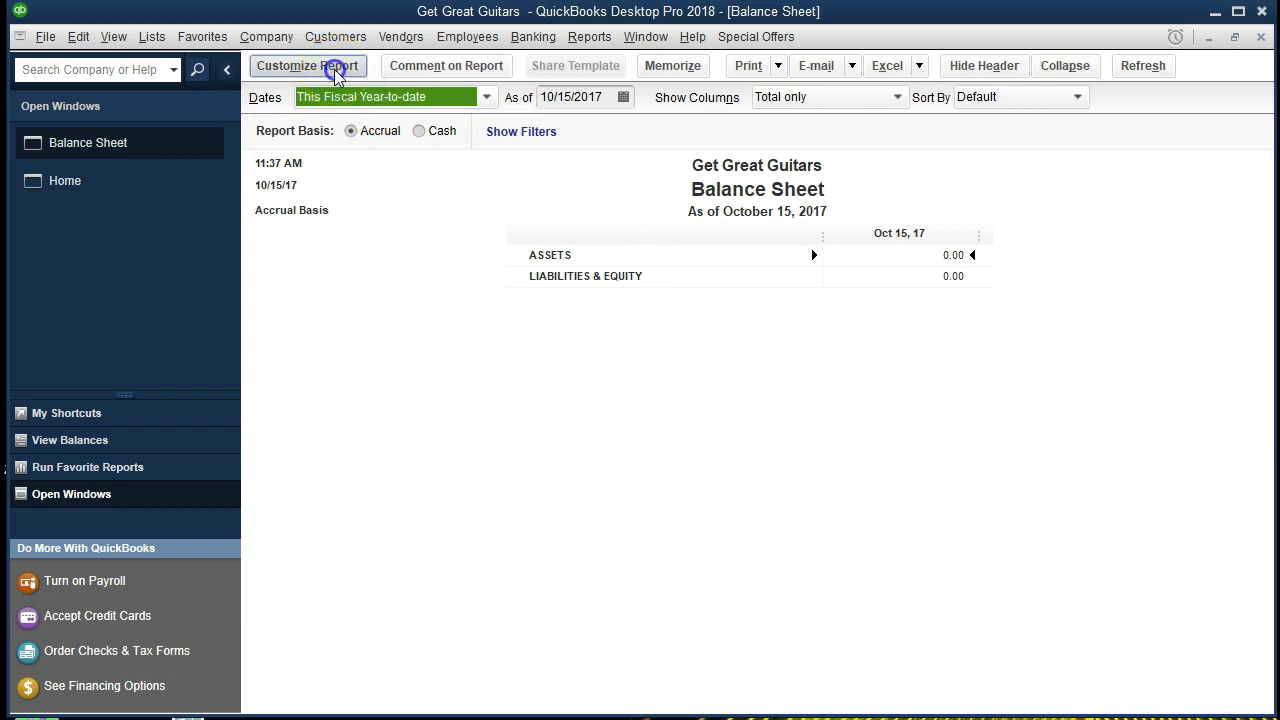
pyautogui.press('Tab')
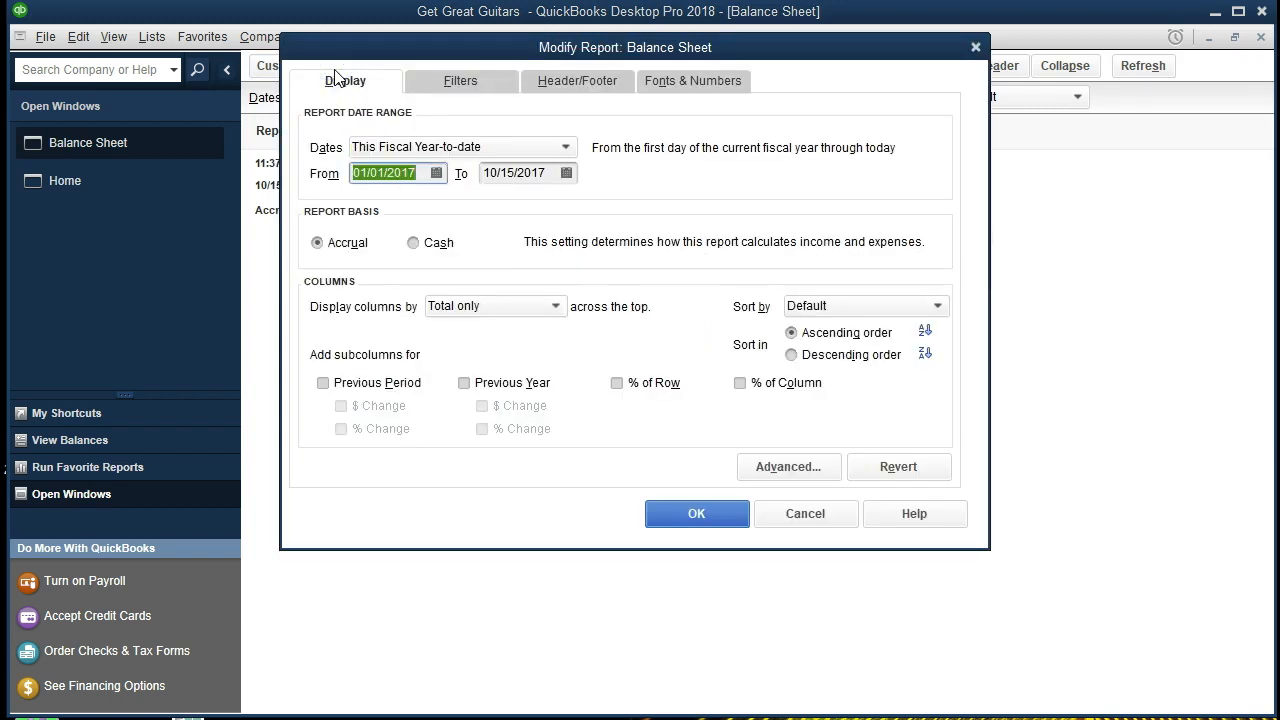
pyautogui.write('01012021')
pyautogui.press('Tab')
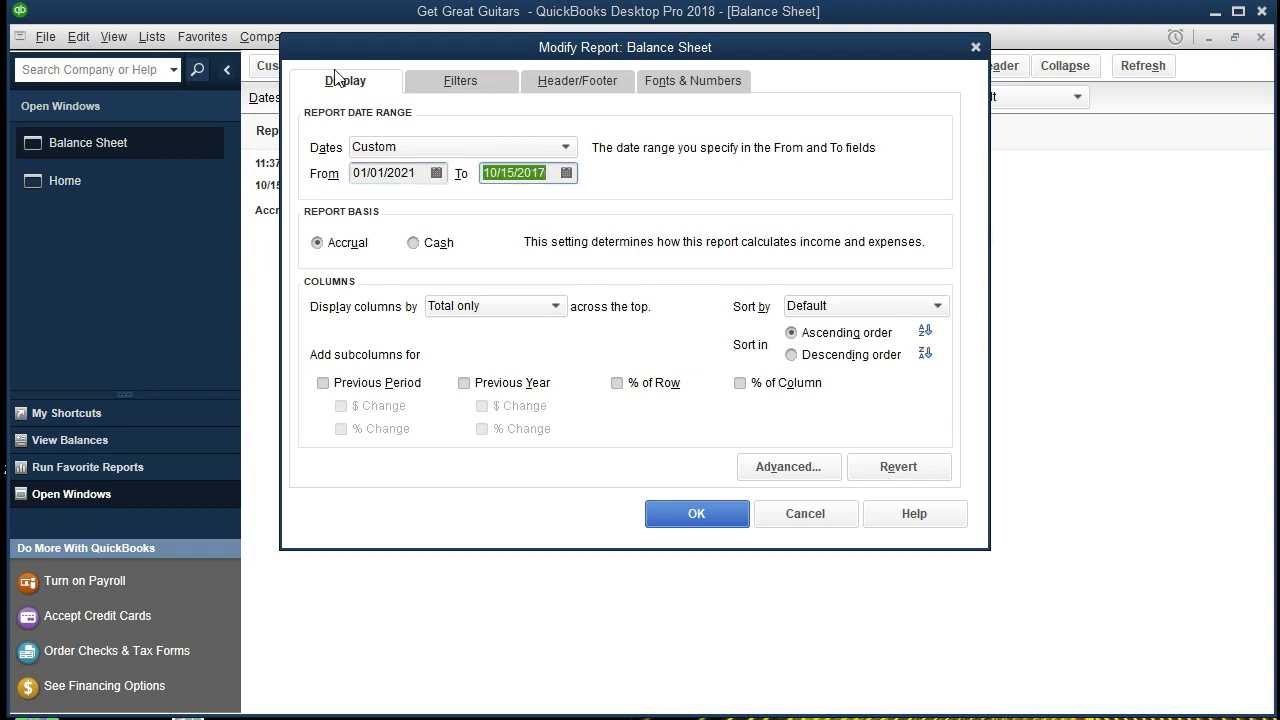
pyautogui.write('12/31/2021')
pyautogui.press('Tab')
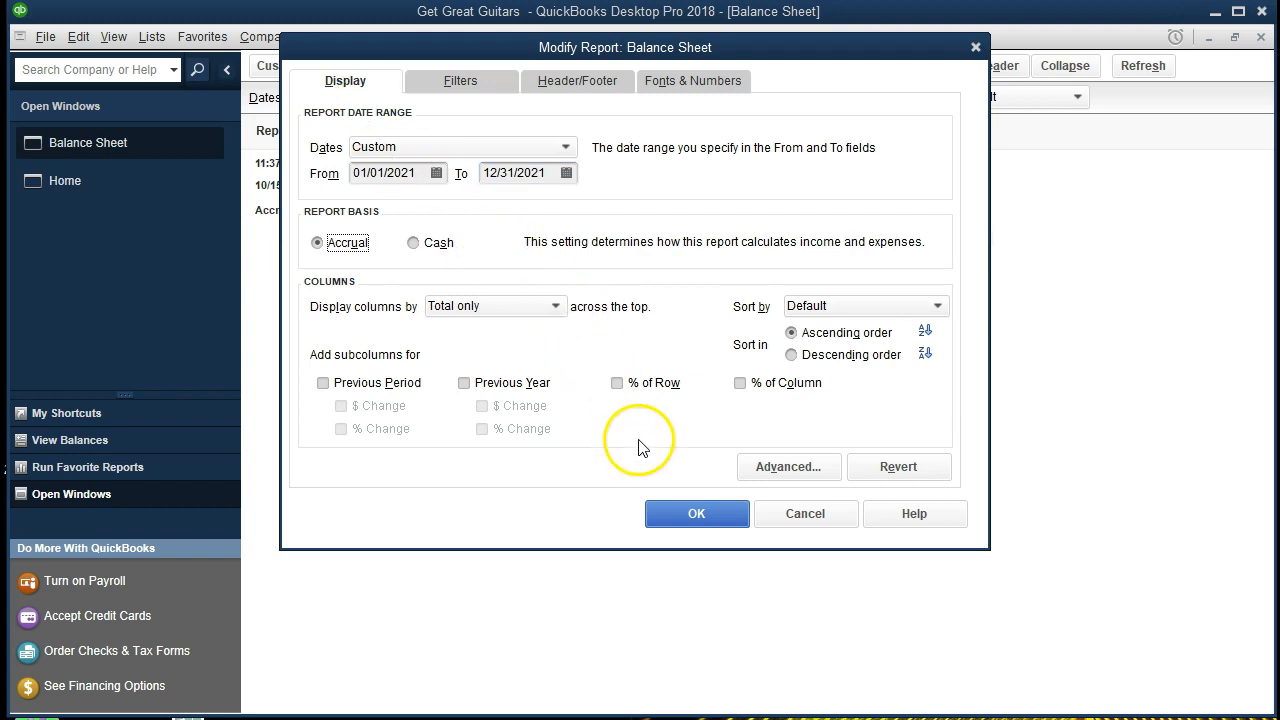
pyautogui.click(694, 517)
pyautogui.click(694, 517)
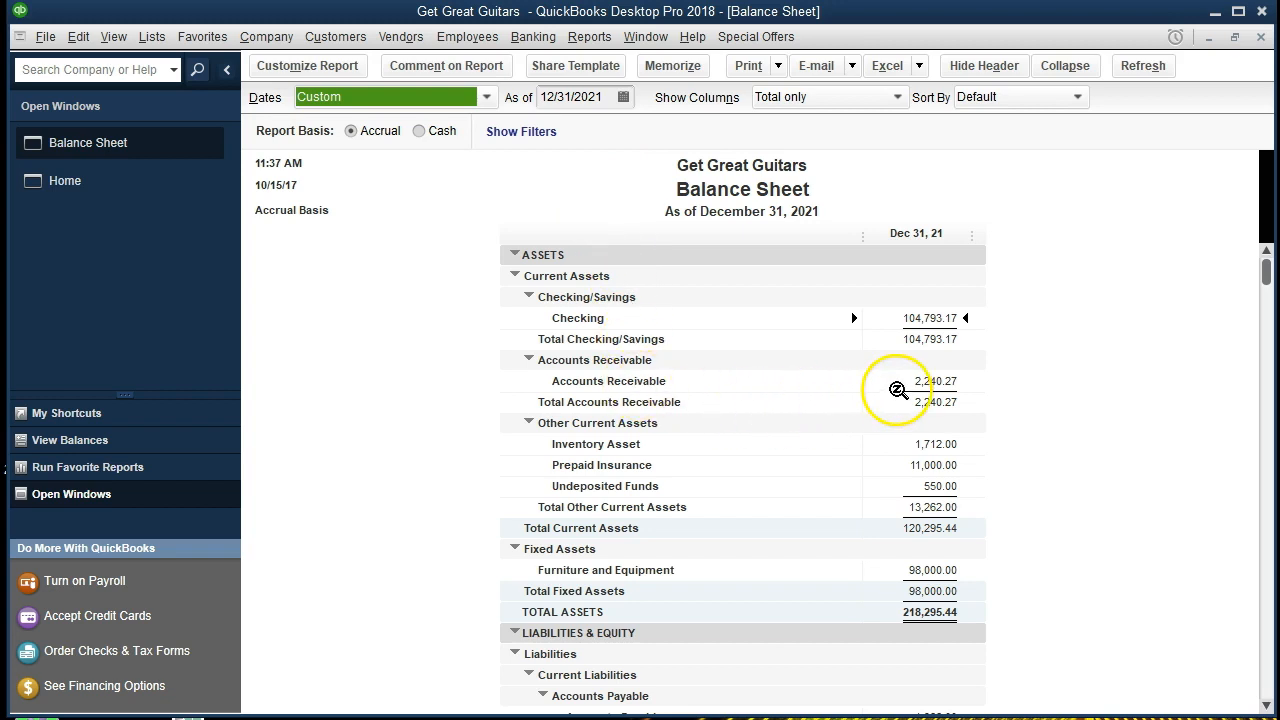
# Step: Drill into Accounts Receivable on the Balance Sheet, examine the invoices and the 02/21/2021 String Music payment, and close the transaction detail
pyautogui.click(905, 381)
pyautogui.doubleClick(905, 381)
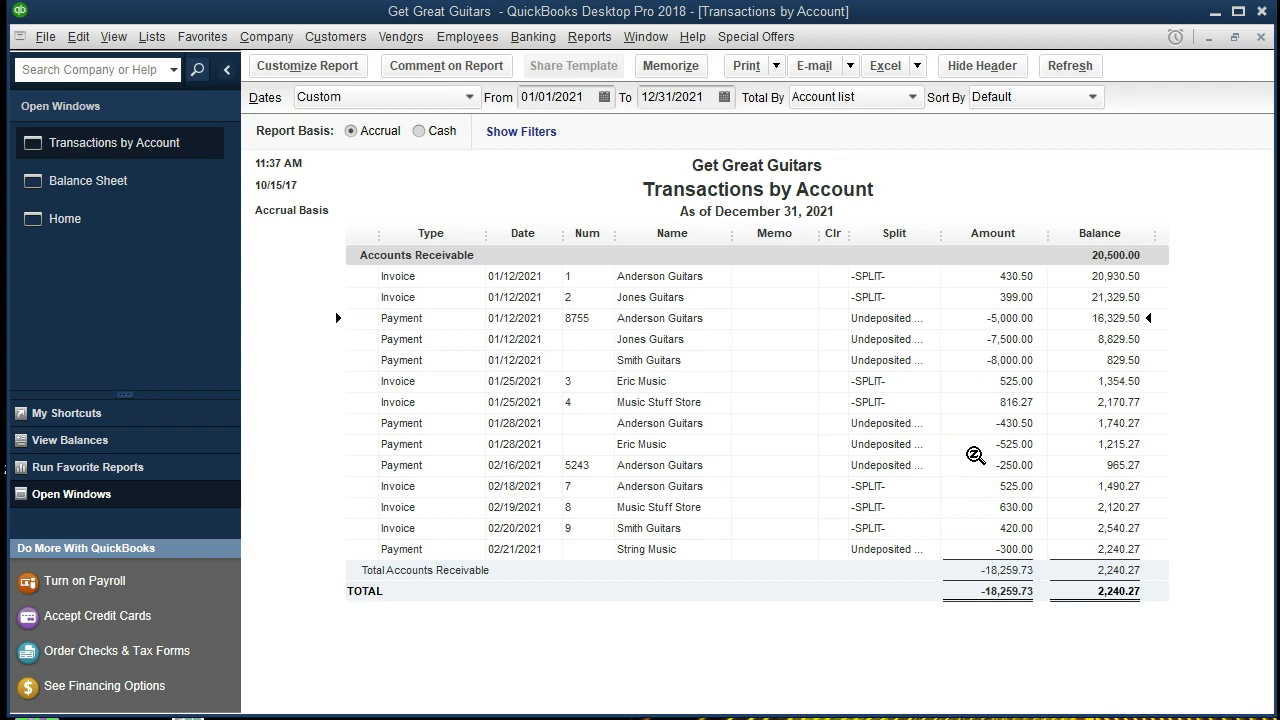
pyautogui.click(988, 380)
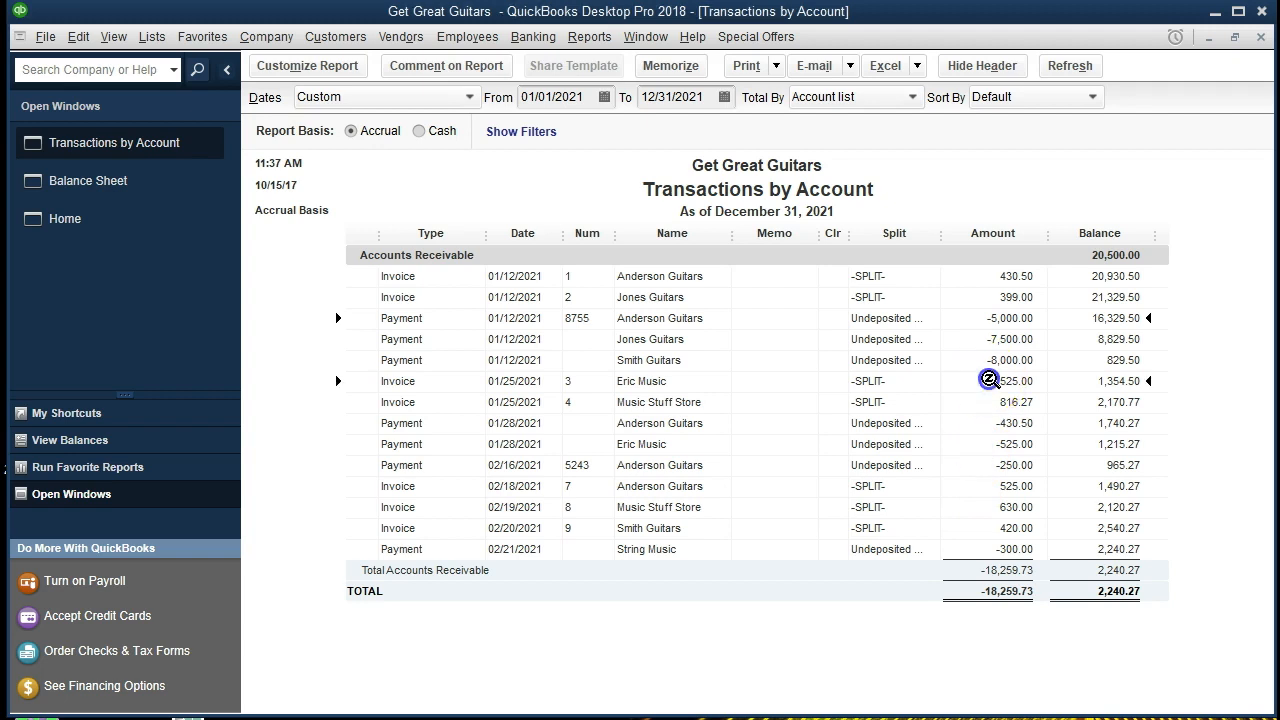
pyautogui.click(984, 424)
pyautogui.click(988, 276)
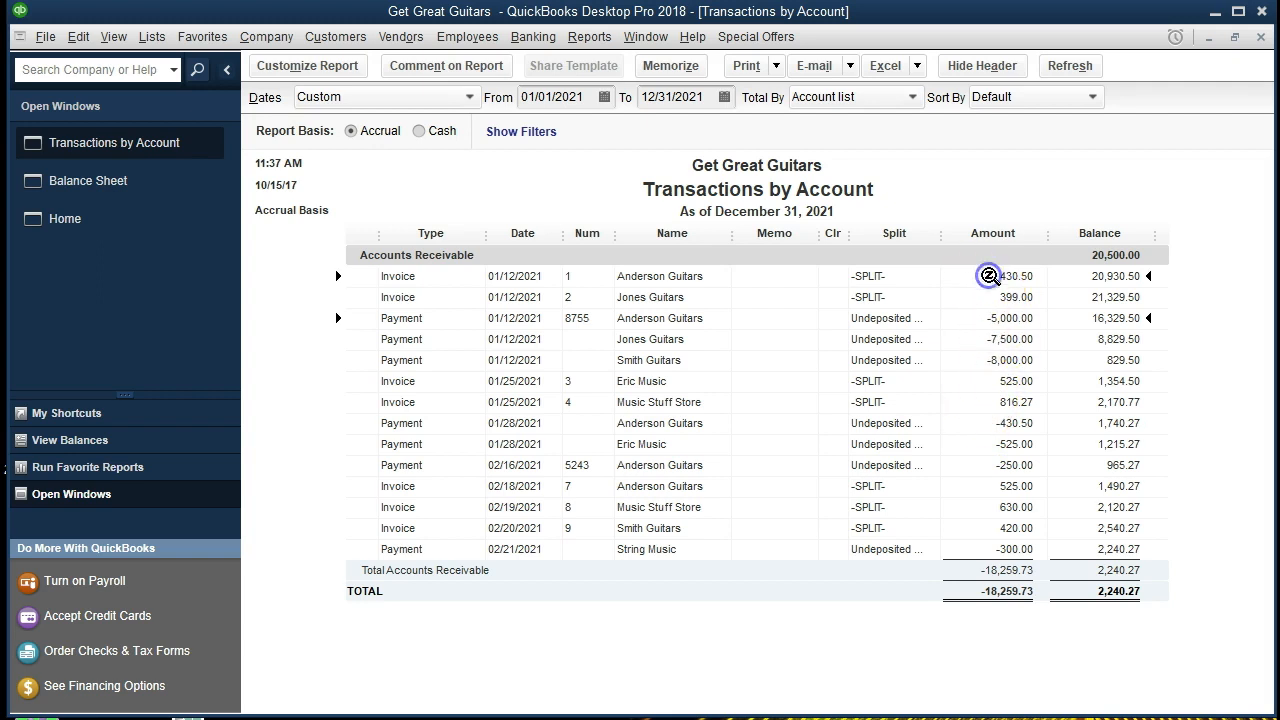
pyautogui.click(988, 548)
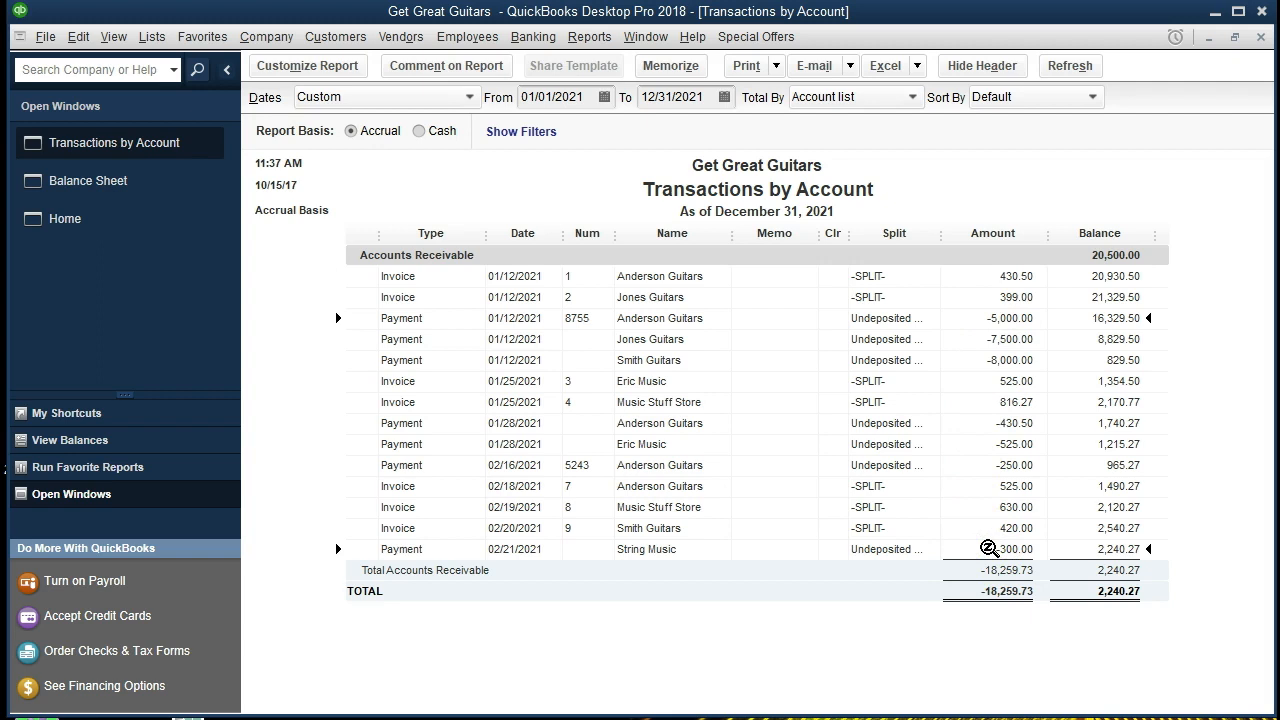
pyautogui.click(1261, 37)
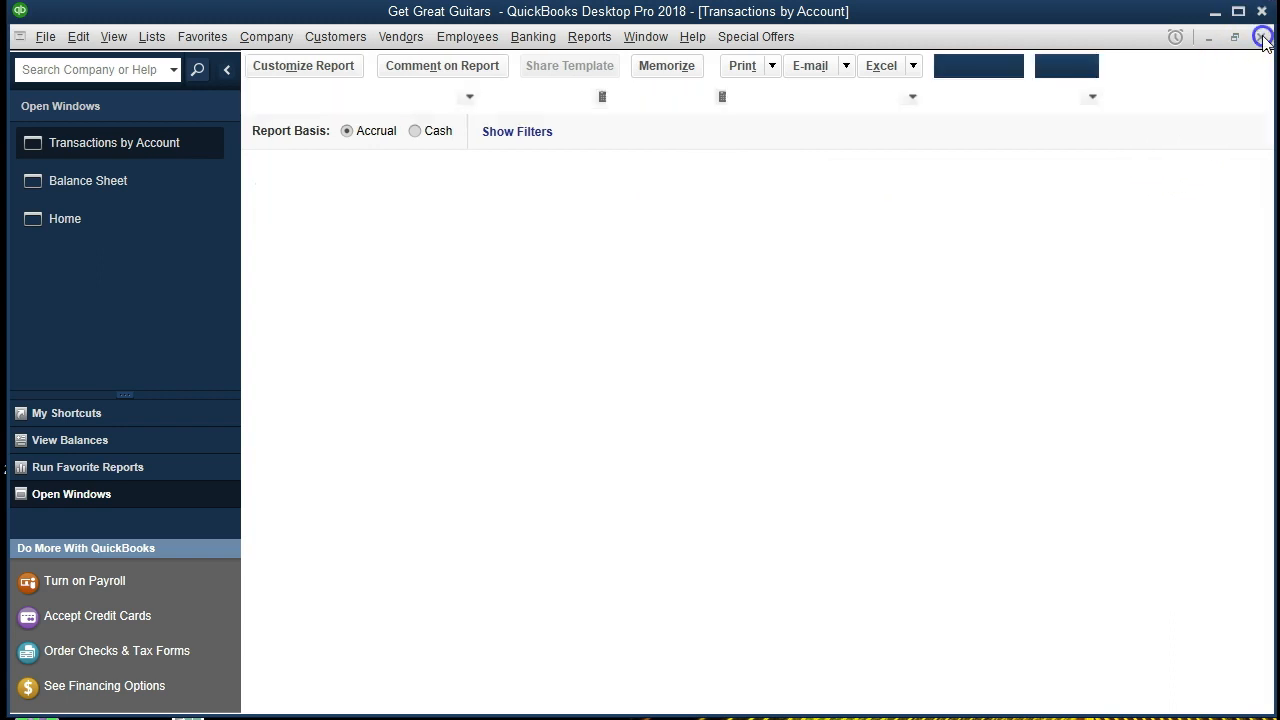
# Step: Drill into Undeposited Funds on the Balance Sheet, open the 02/21/2021 String Music payment to review it, and close the payment
pyautogui.scroll(-1, 1117, 547)
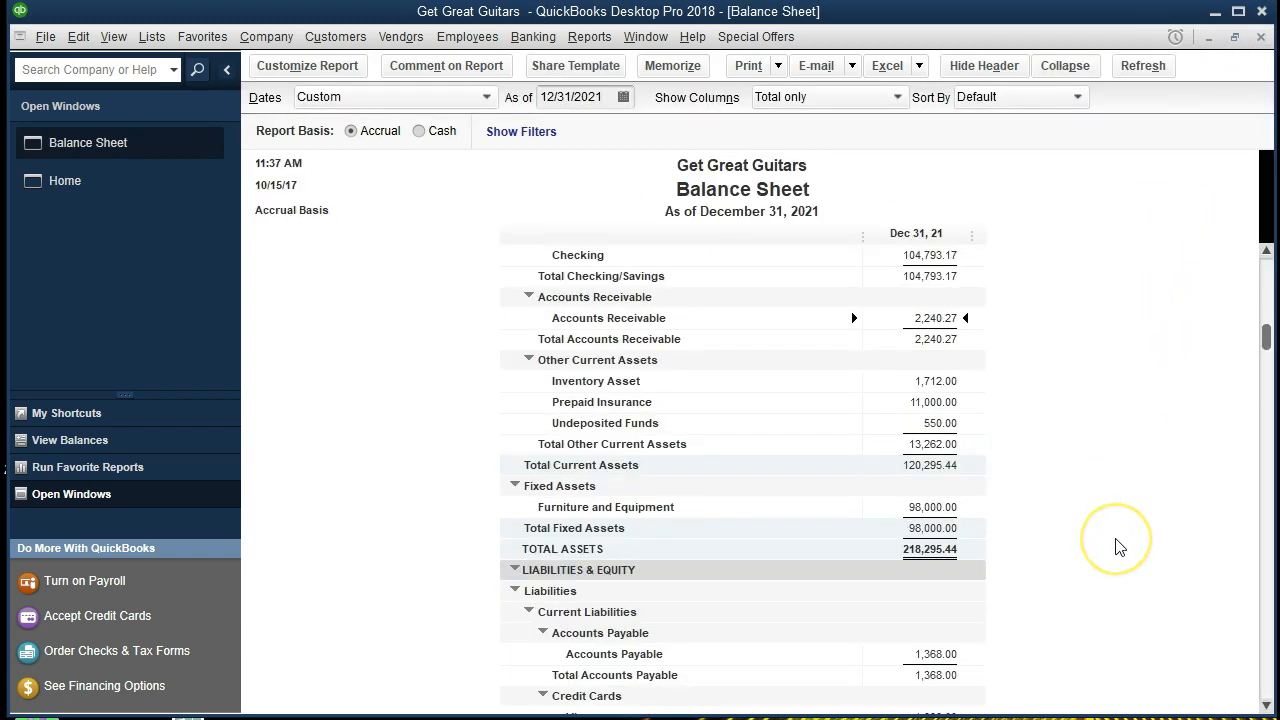
pyautogui.scroll(-2, 1117, 547)
pyautogui.scroll(2, 1119, 550)
pyautogui.click(936, 425)
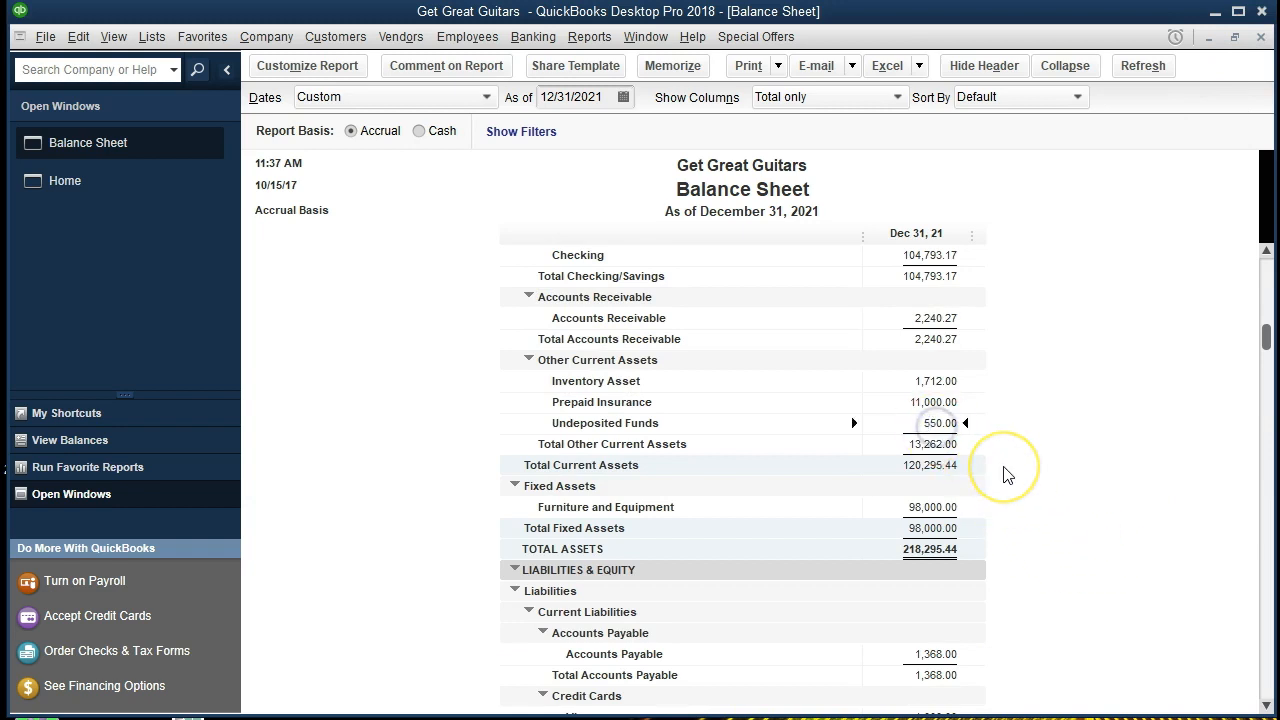
pyautogui.doubleClick(920, 424)
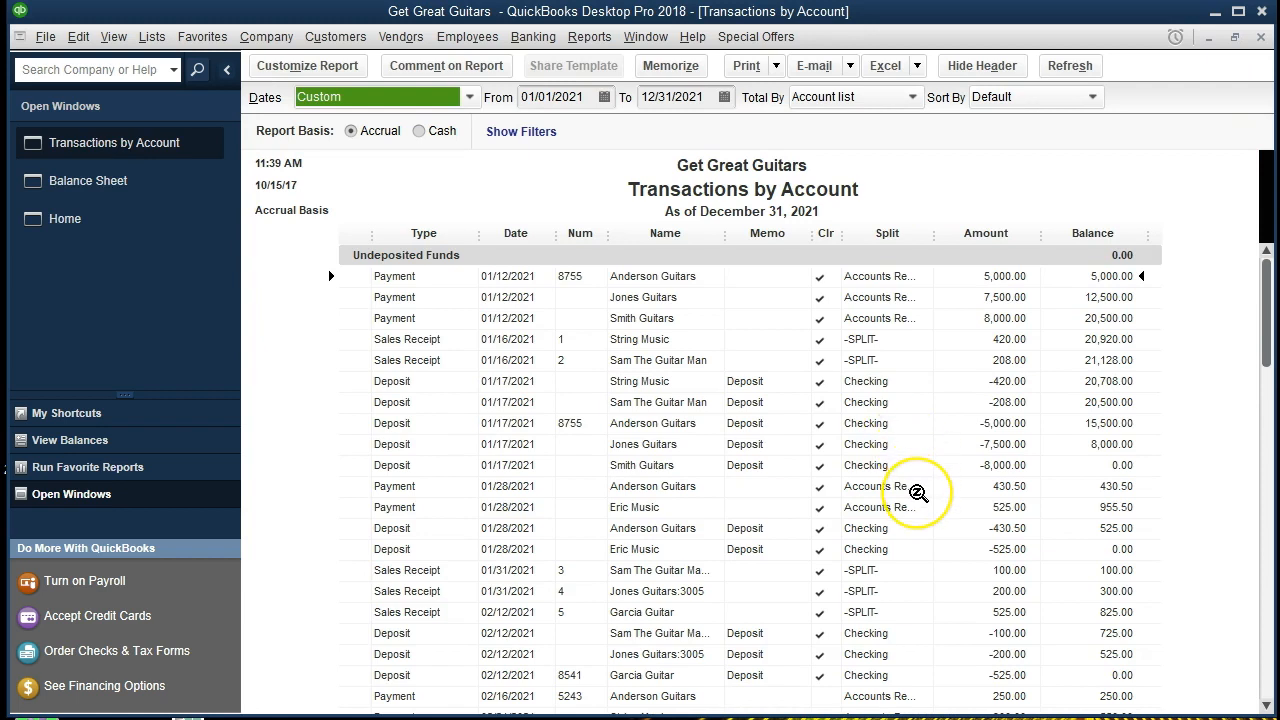
pyautogui.scroll(-1, 920, 500)
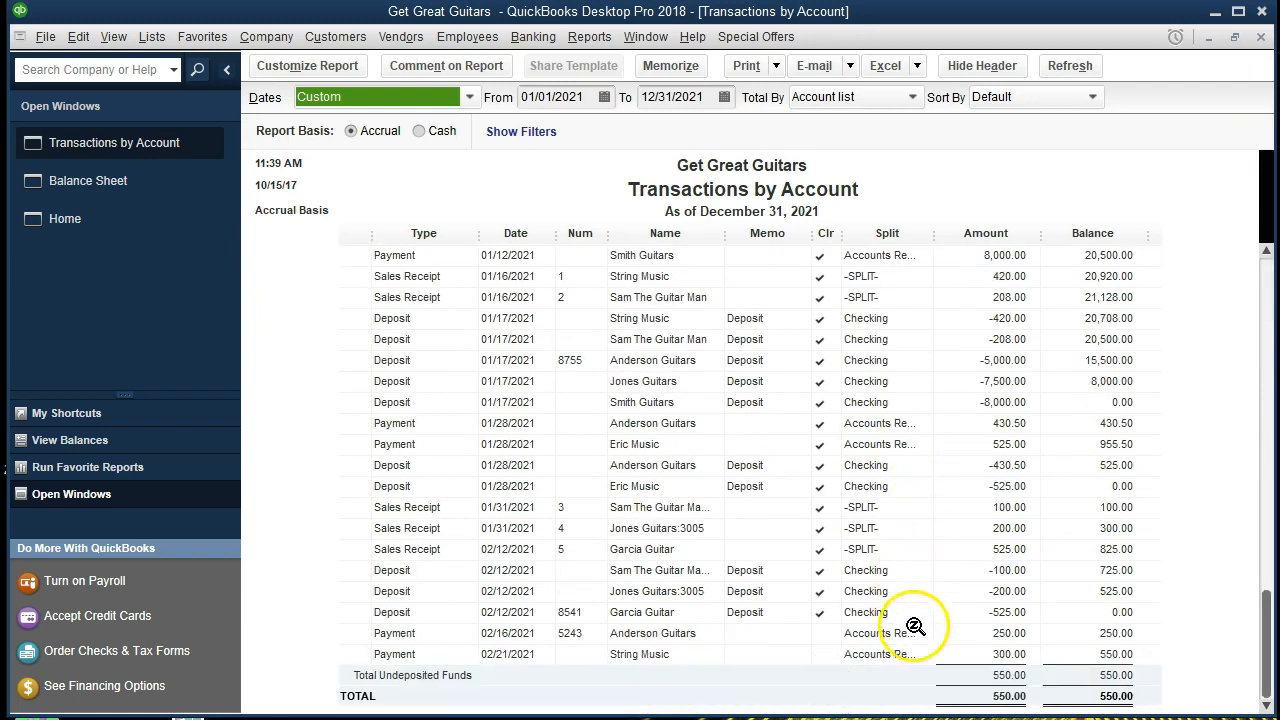
pyautogui.doubleClick(962, 653)
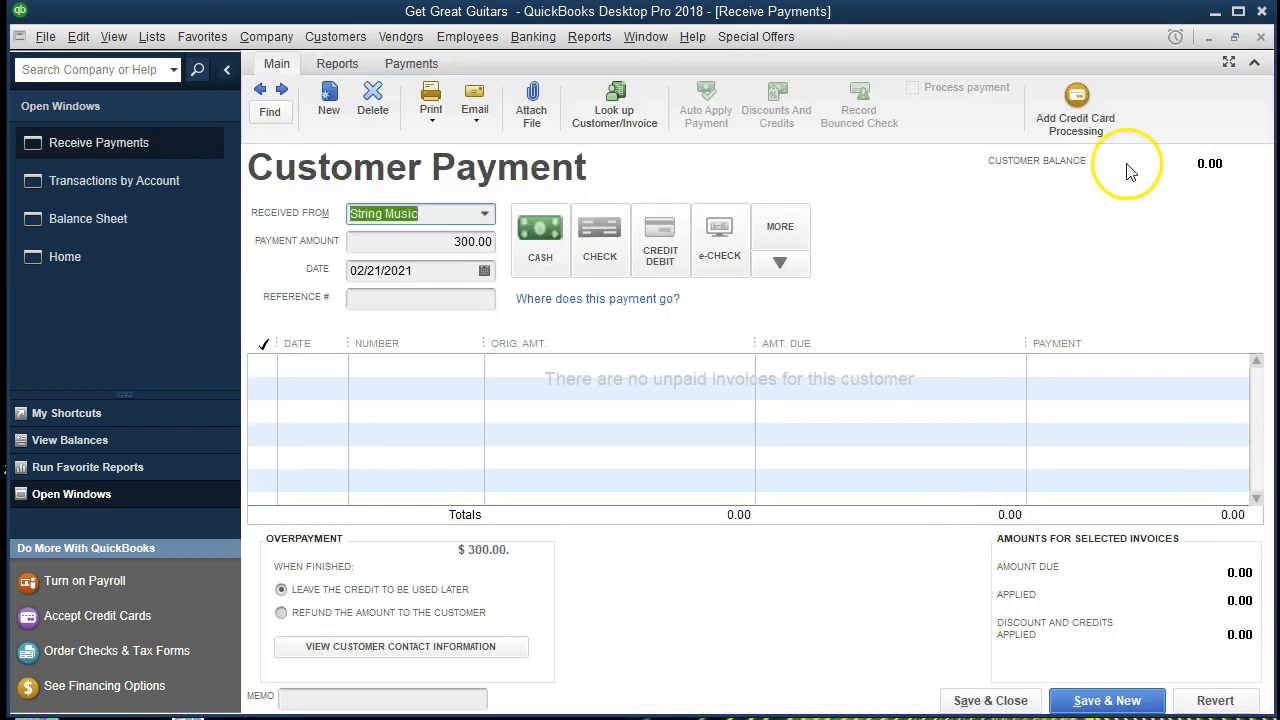
pyautogui.click(1260, 37)
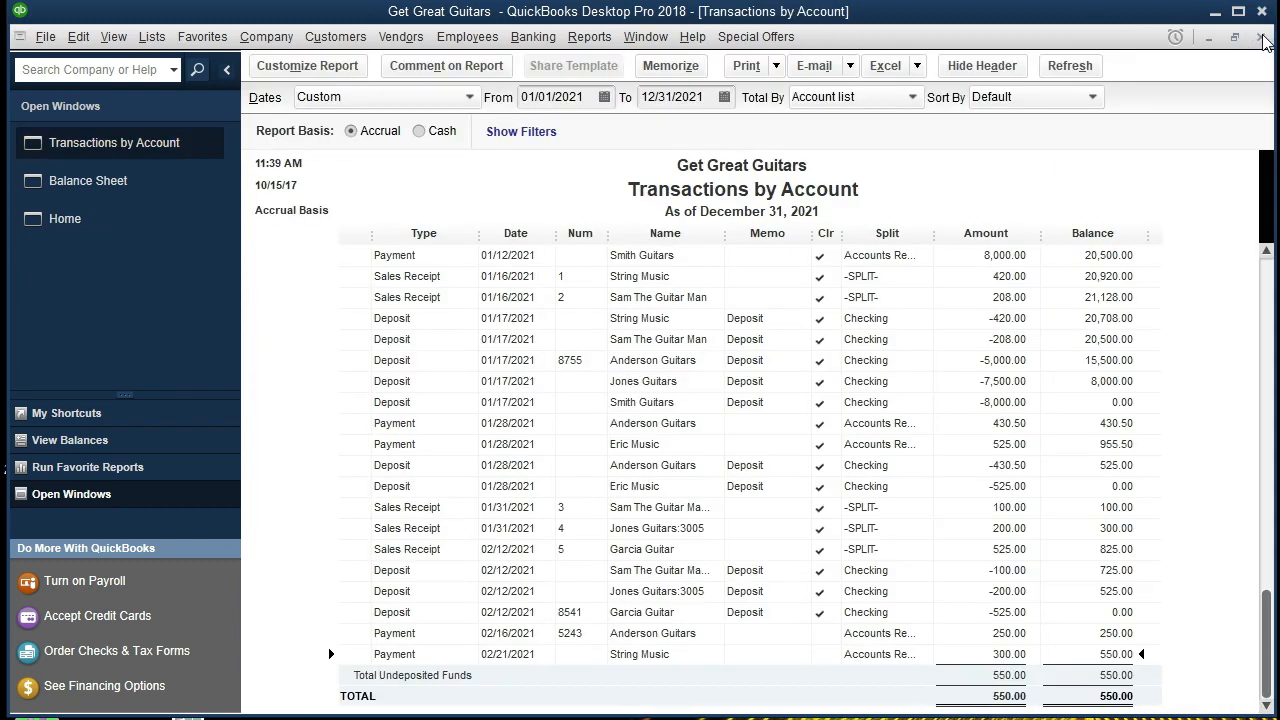
# Step: Close the Undeposited Funds transaction detail and run the Customer Balance Detail report for all customers
pyautogui.click(1260, 37)
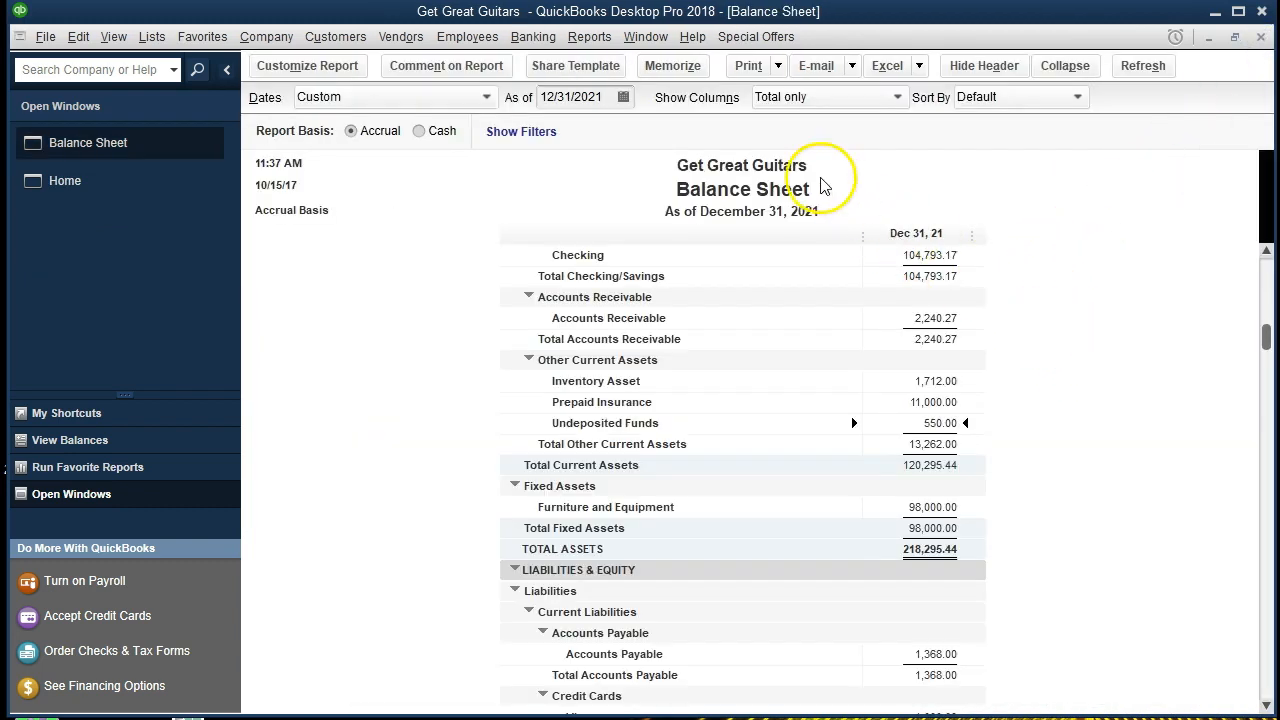
pyautogui.click(589, 37)
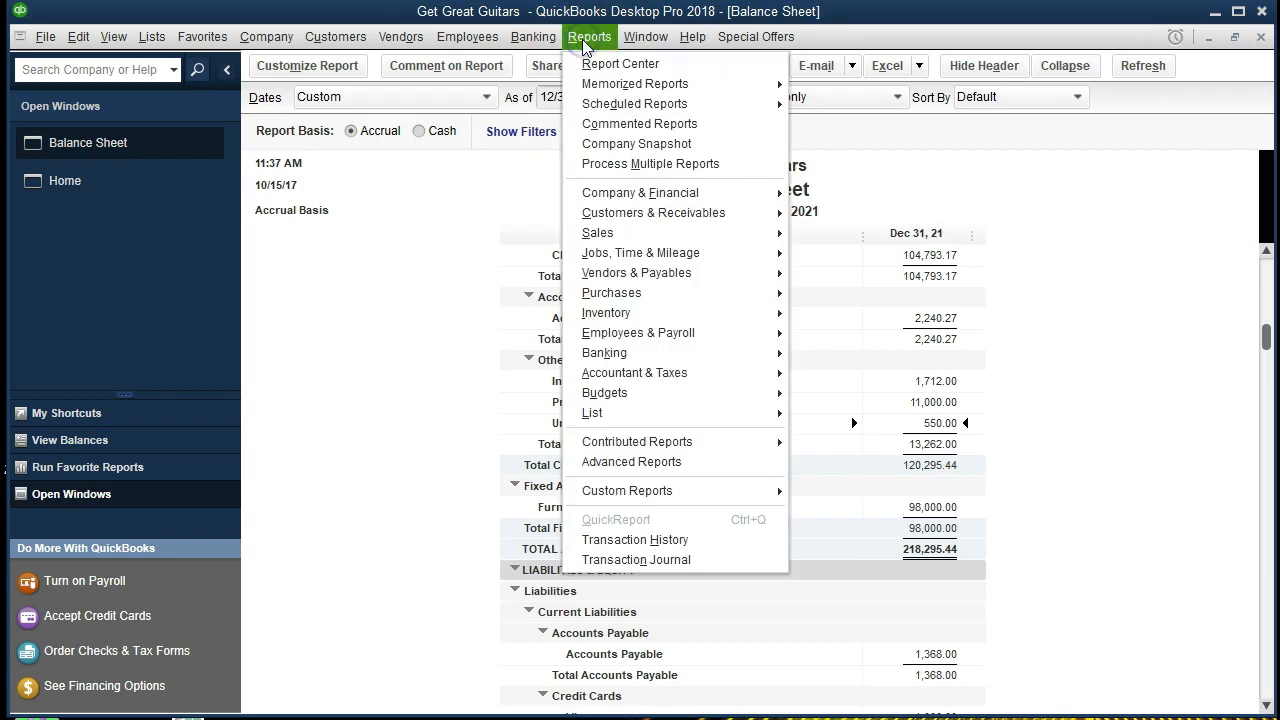
pyautogui.click(596, 42)
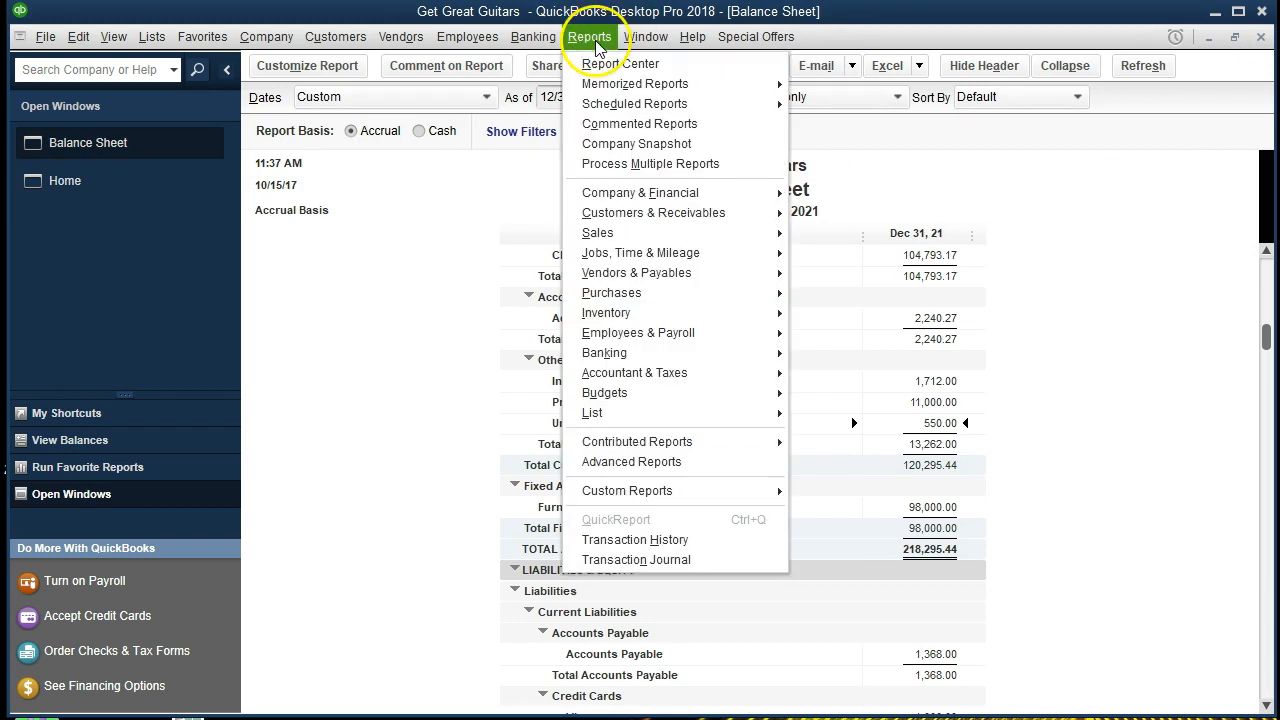
pyautogui.moveTo(730, 220)
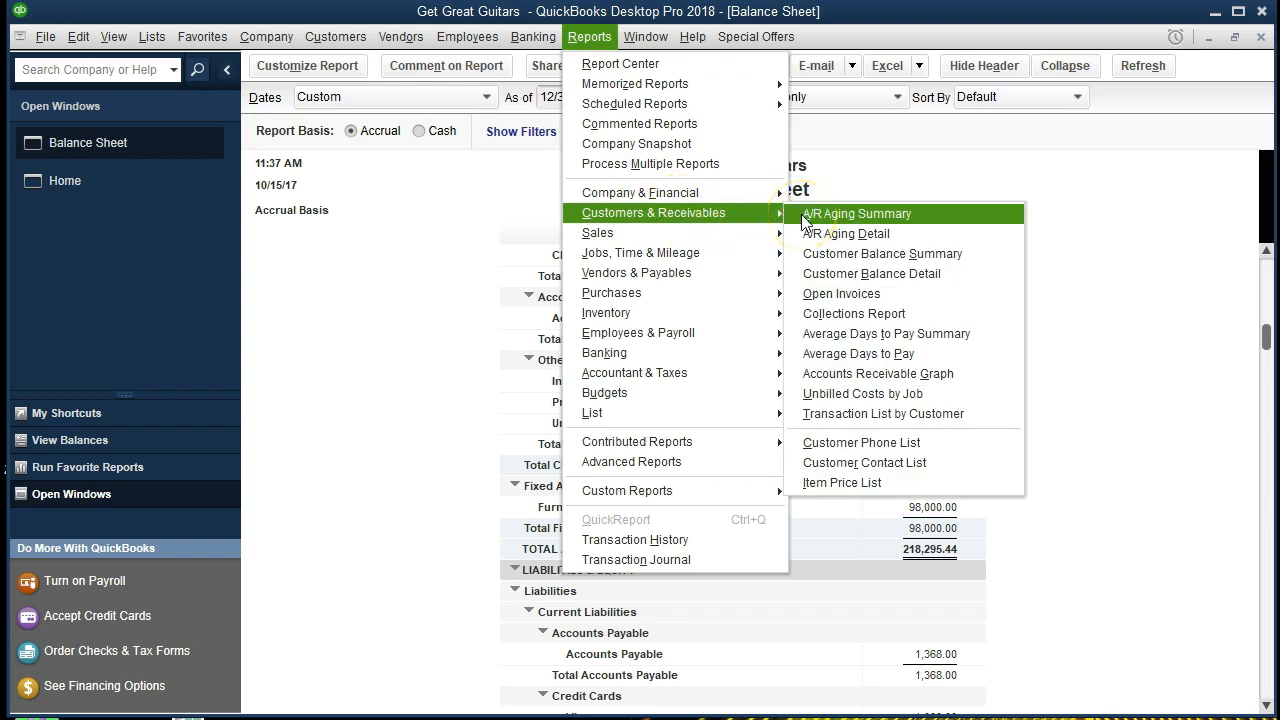
pyautogui.click(803, 274)
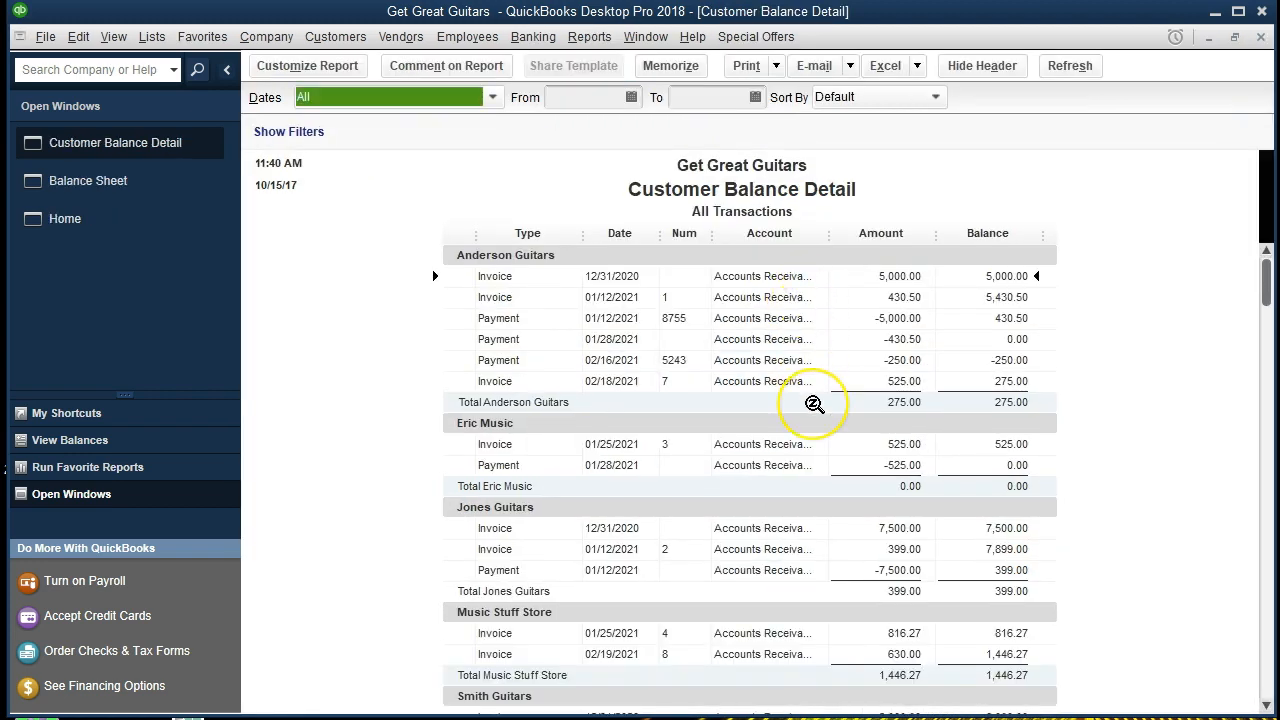
# Step: Locate and select the 02/21/2021 String Music payment in the Customer Balance Detail report to review its amount and balance
pyautogui.scroll(-1, 813, 403)
pyautogui.scroll(-3, 814, 403)
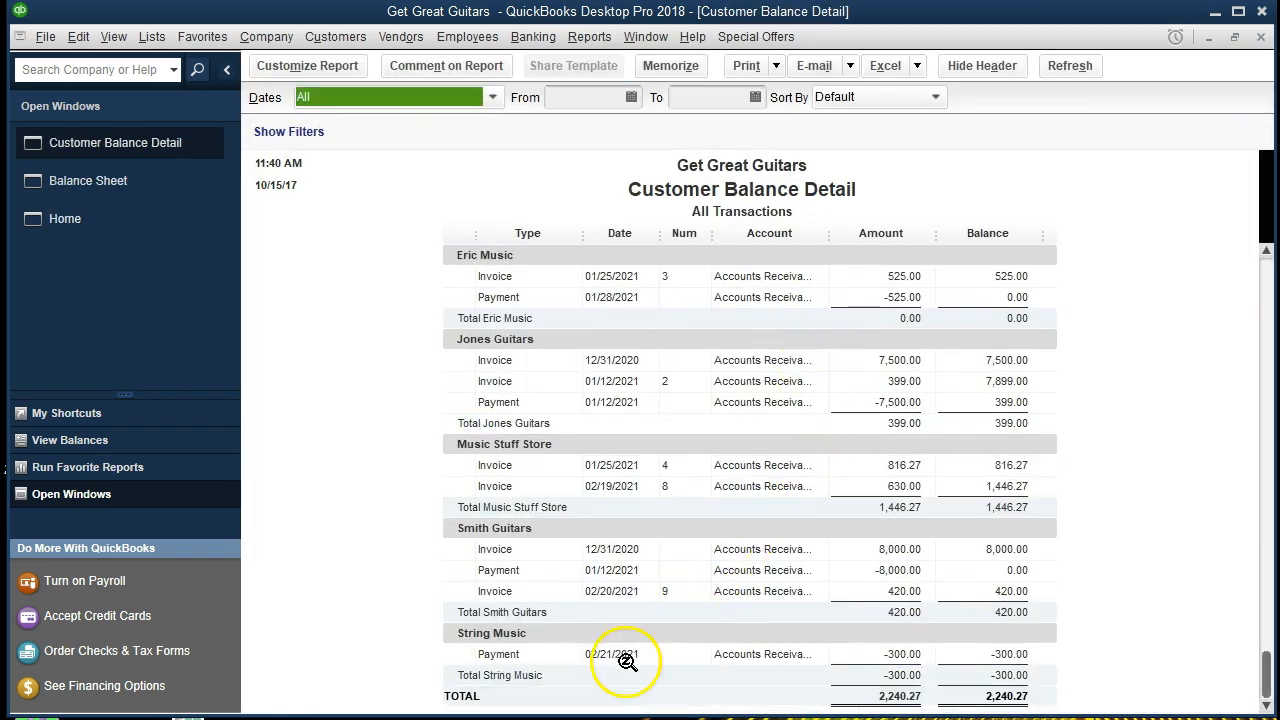
pyautogui.click(865, 657)
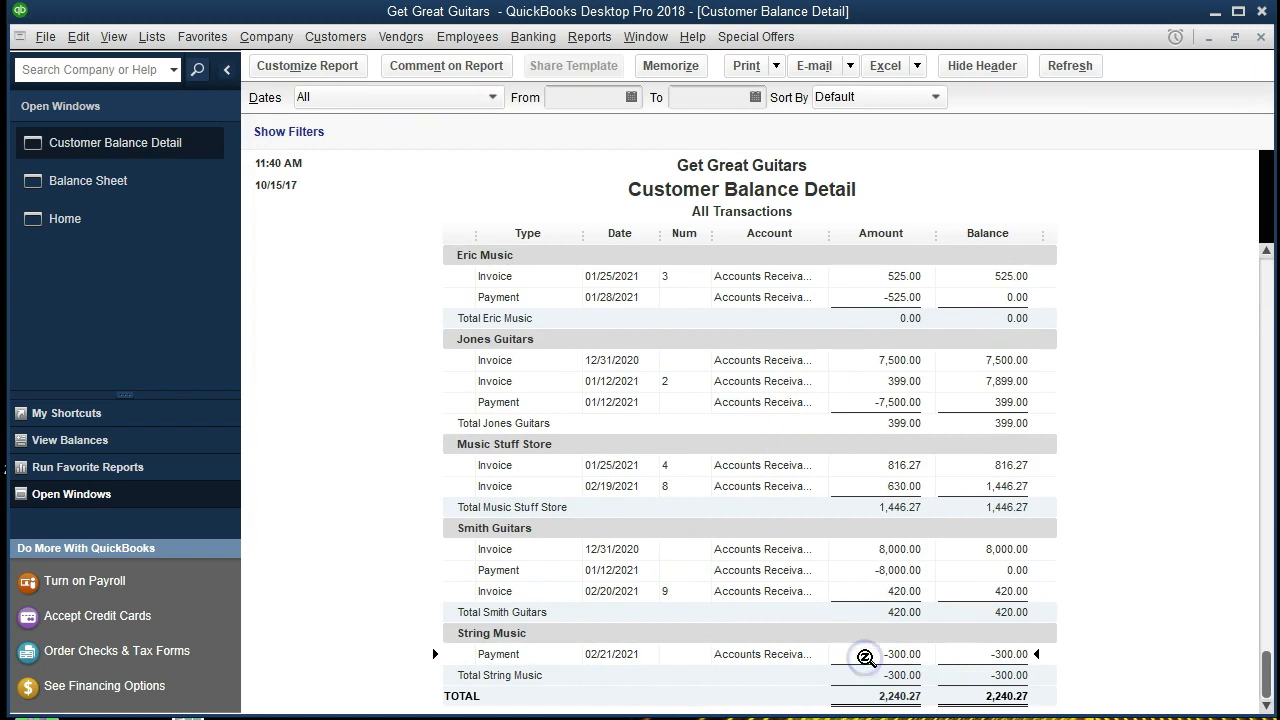